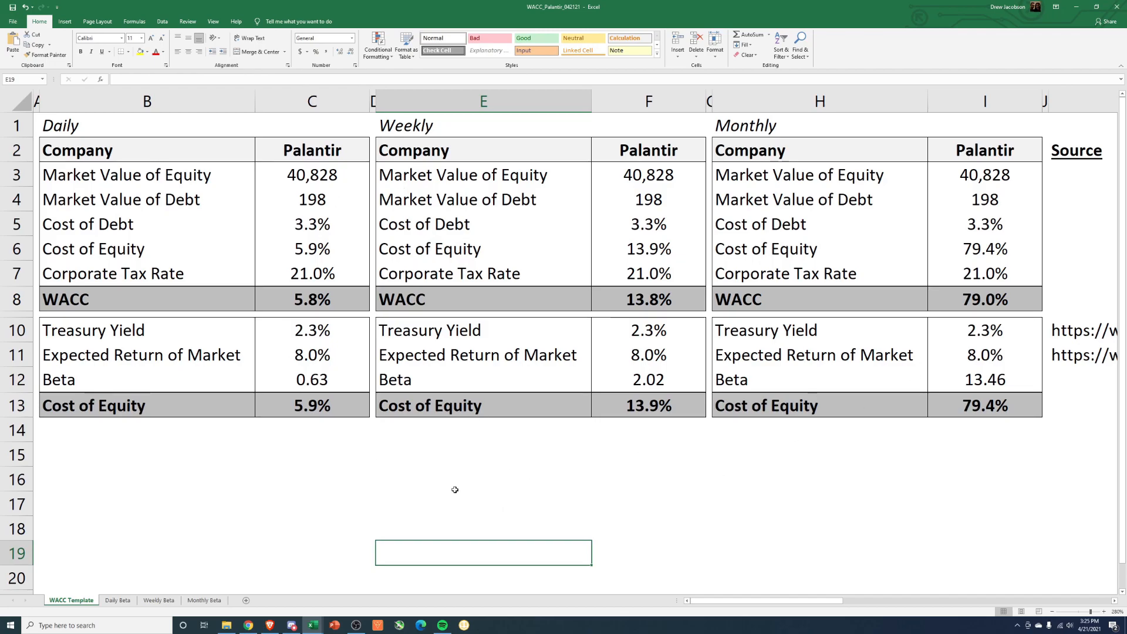
# Inspect the WACC formulas in the Daily, Weekly and Monthly tables and the daily Corporate Tax Rate
pyautogui.click(334, 302)
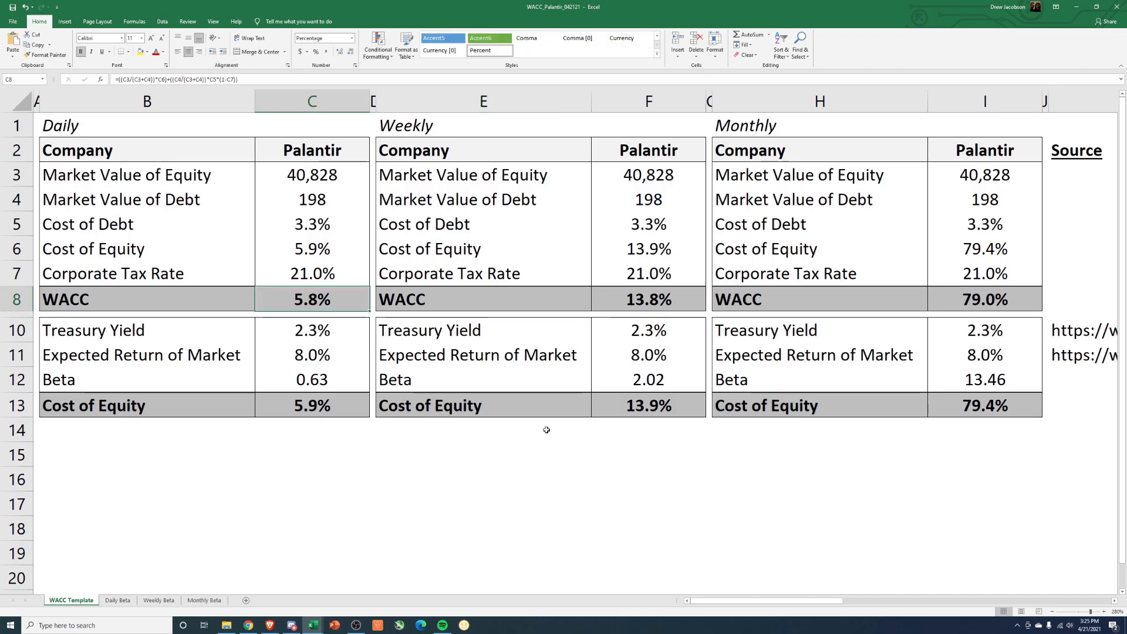
pyautogui.click(665, 304)
pyautogui.click(974, 297)
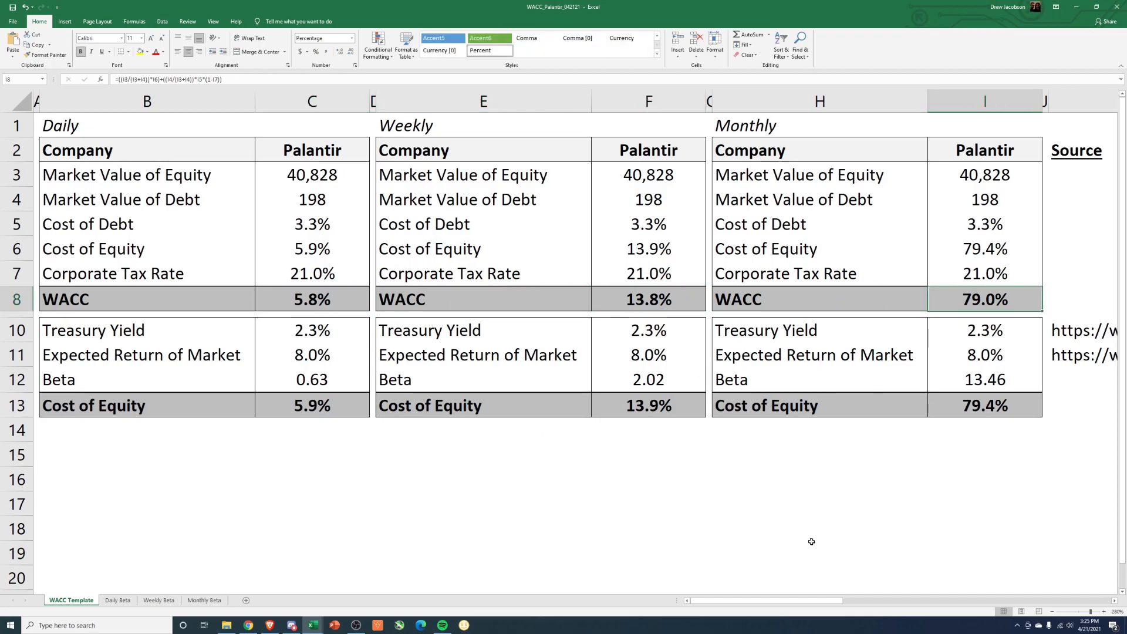
pyautogui.click(642, 513)
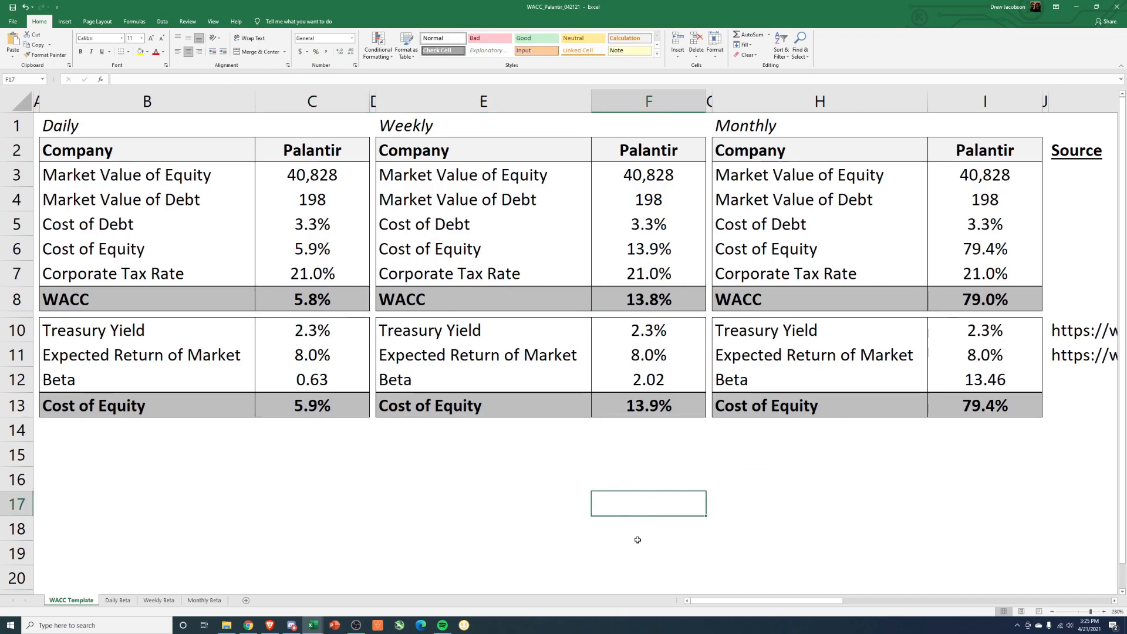
pyautogui.click(285, 303)
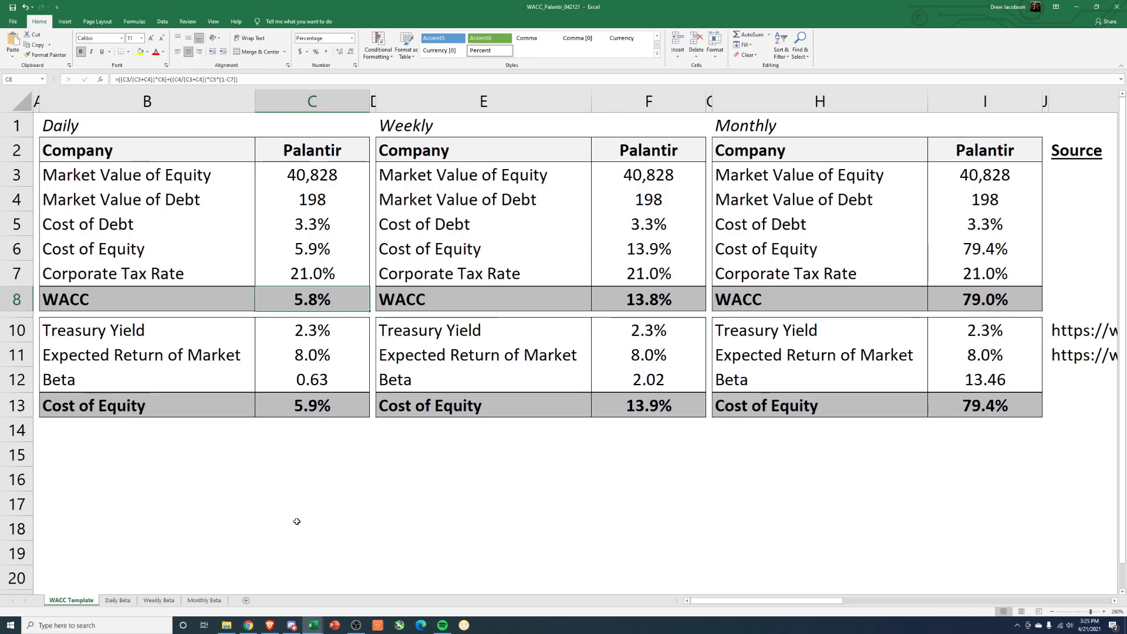
pyautogui.click(312, 280)
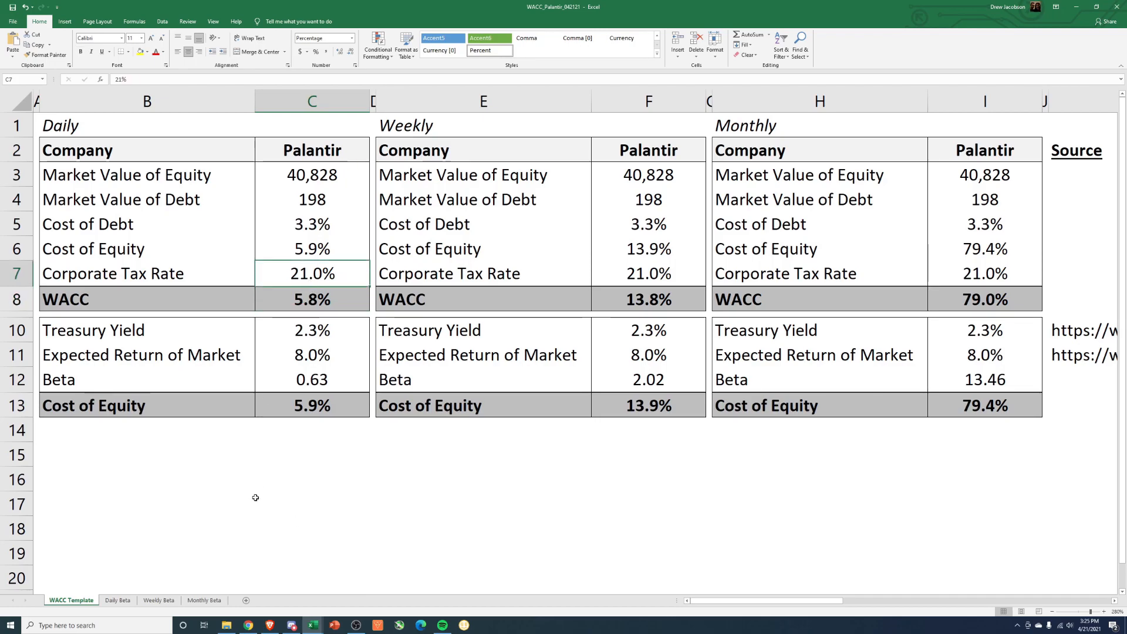
# Check the daily Market Value of Equity, and look up the PLTR quote page on Yahoo Finance in the browser
pyautogui.click(316, 178)
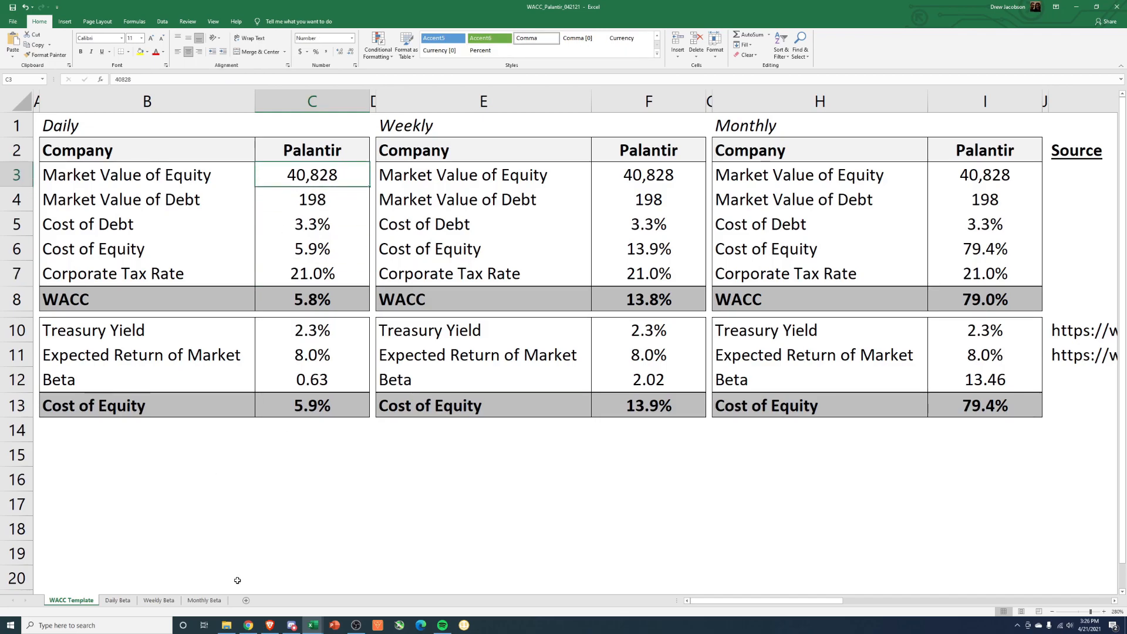
pyautogui.click(270, 626)
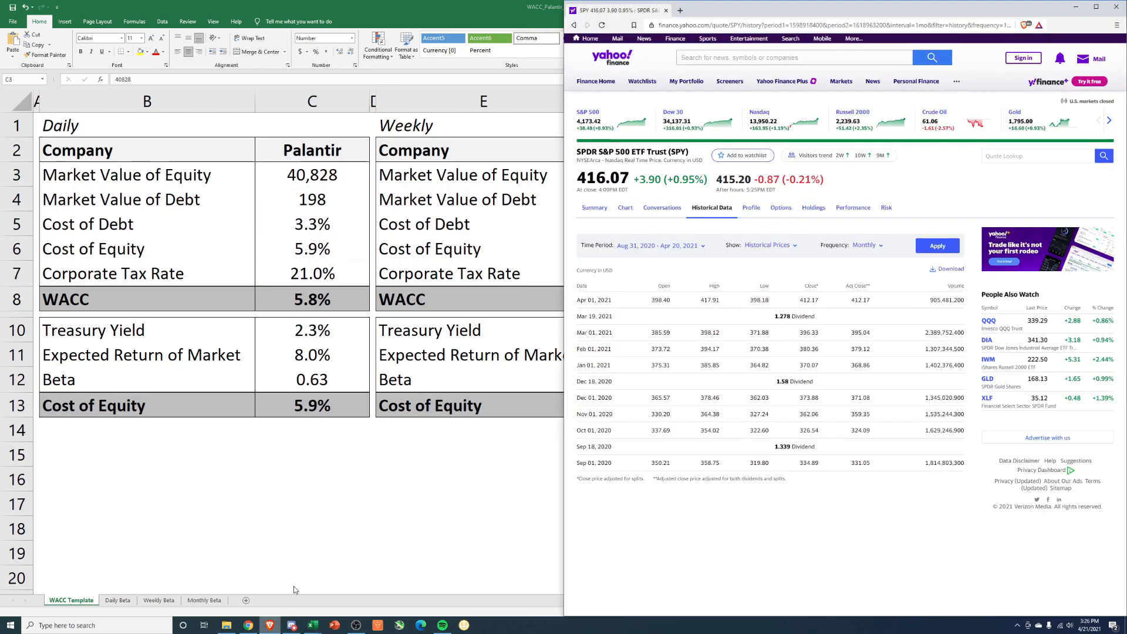
pyautogui.click(703, 59)
pyautogui.write('pltr')
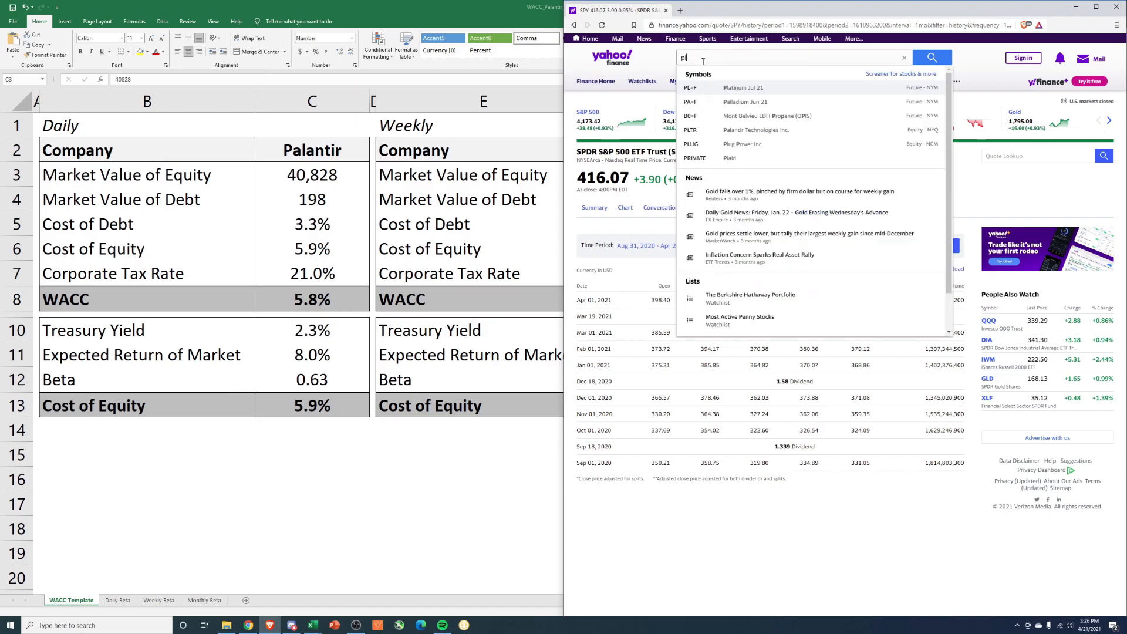
pyautogui.click(743, 92)
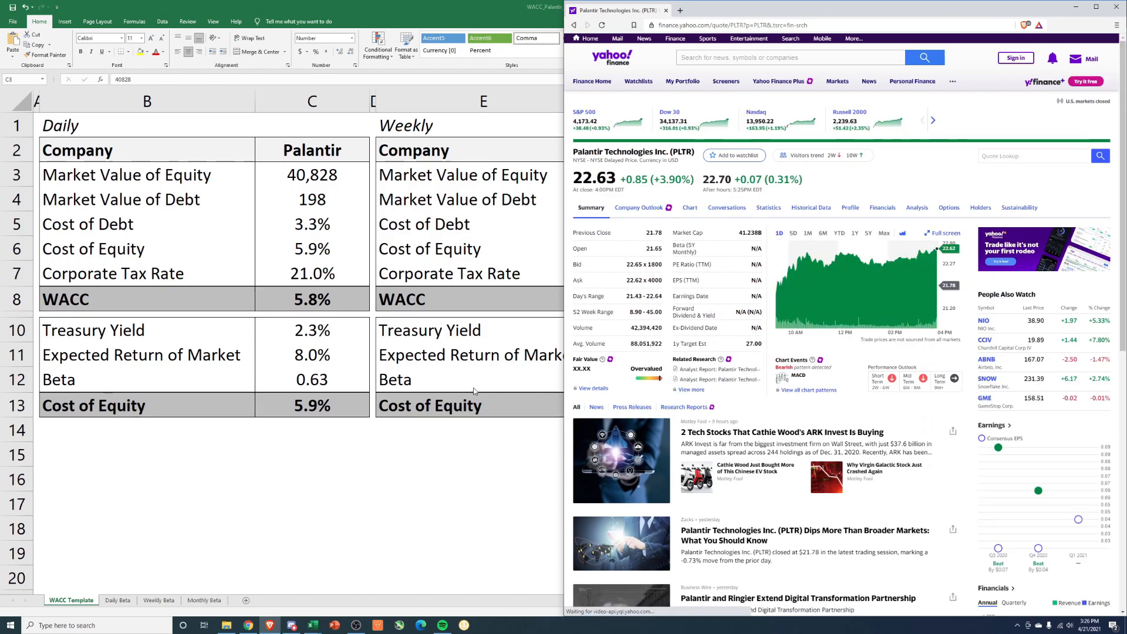
# Switch back to Excel and review the Market Value of Equity in all three tables and the daily Market Value of Debt
pyautogui.click(313, 625)
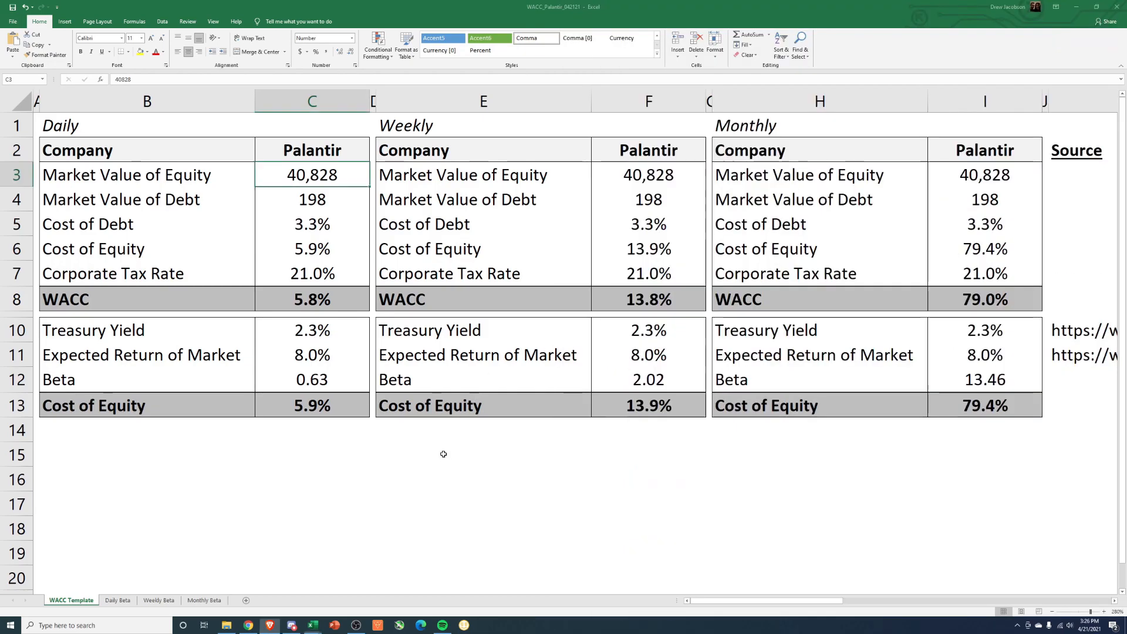
pyautogui.click(618, 182)
pyautogui.click(984, 177)
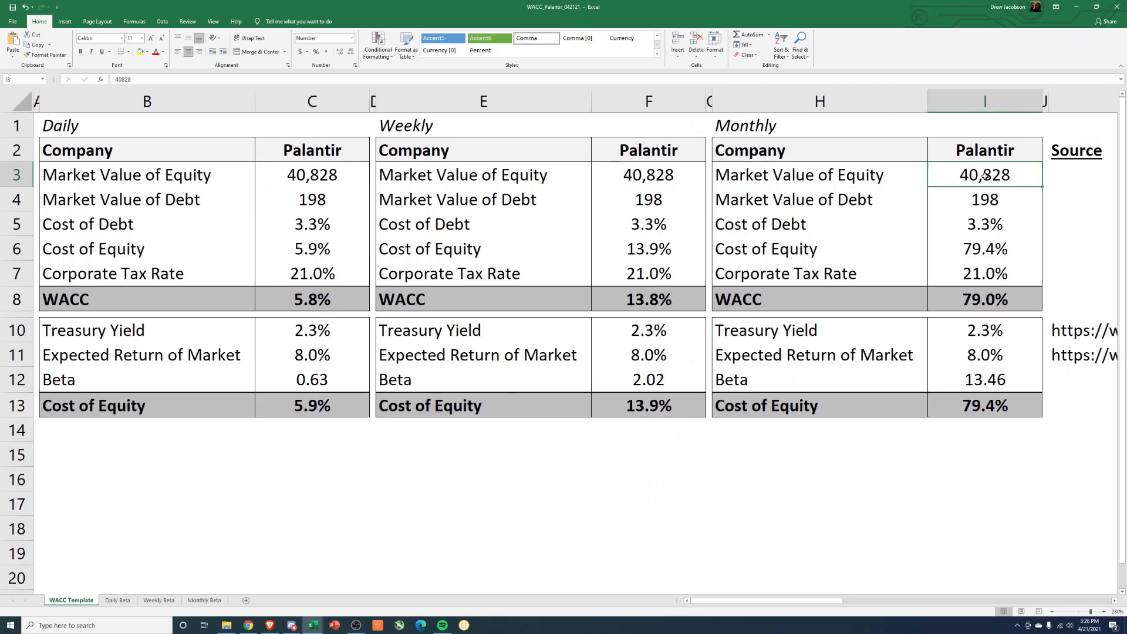
pyautogui.click(300, 173)
pyautogui.click(308, 209)
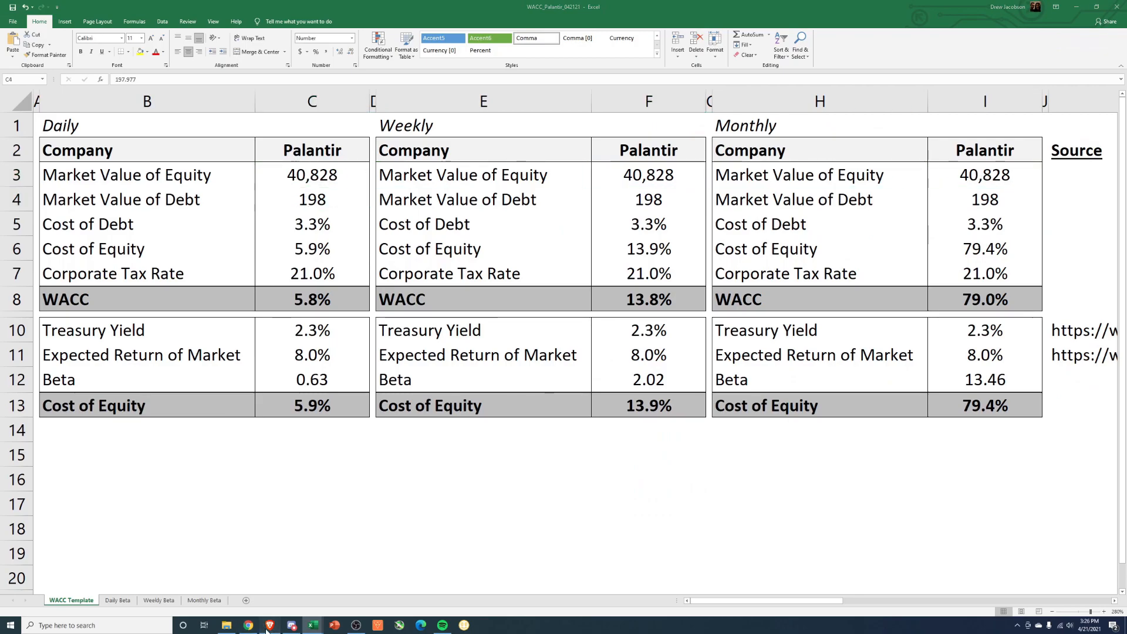
# Switch to the browser and open sec.gov in a new tab
pyautogui.click(268, 626)
pyautogui.click(680, 12)
pyautogui.write('sec.gov')
pyautogui.press('Return')
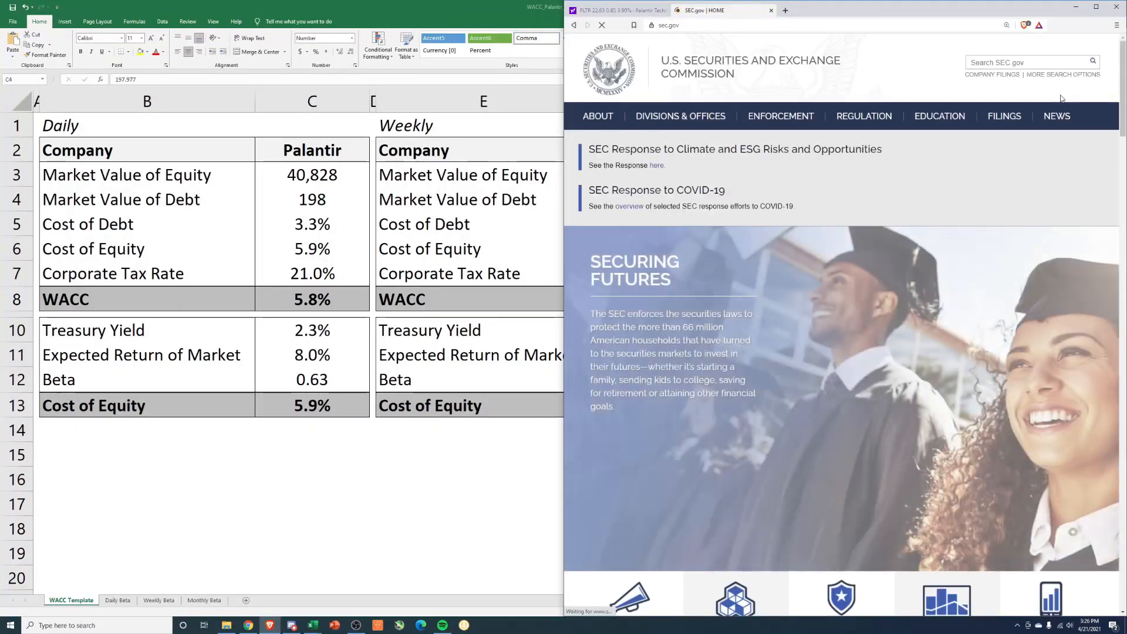
# Look up the company filings for ticker pltr and open the main document of the 10-K filed 2021-02-26
pyautogui.click(1050, 76)
pyautogui.click(723, 258)
pyautogui.write('pltr')
pyautogui.press('Return')
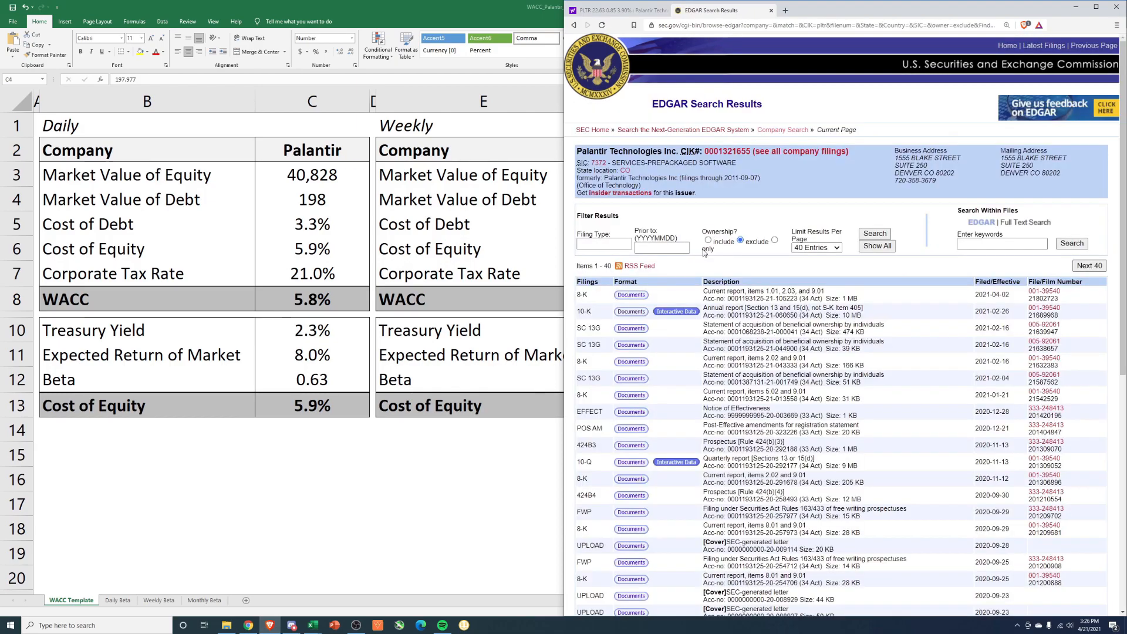
pyautogui.click(627, 316)
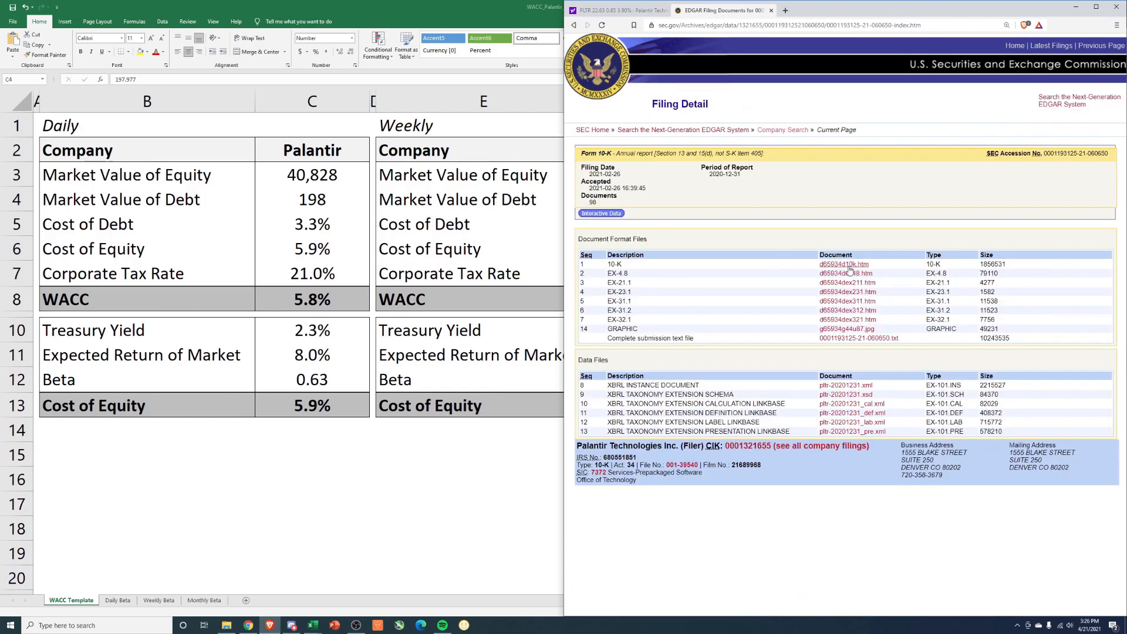
pyautogui.click(845, 271)
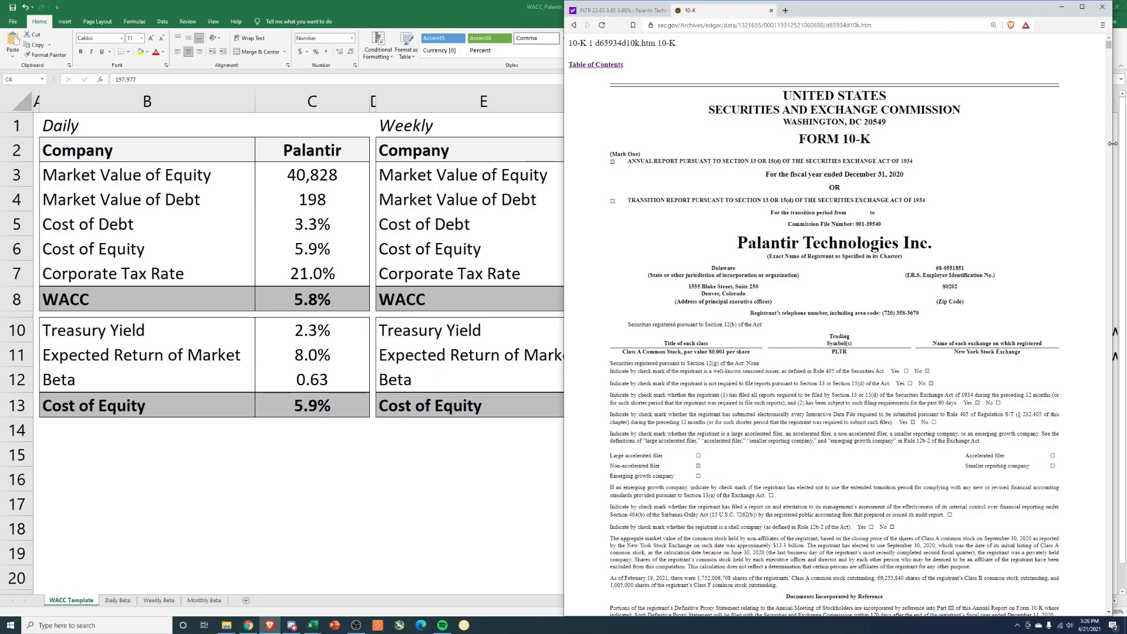
# Browse the 10-K's financial statement notes back to the Consolidated Balance Sheets
pyautogui.moveTo(1122, 47); pyautogui.dragTo(1078, 535)
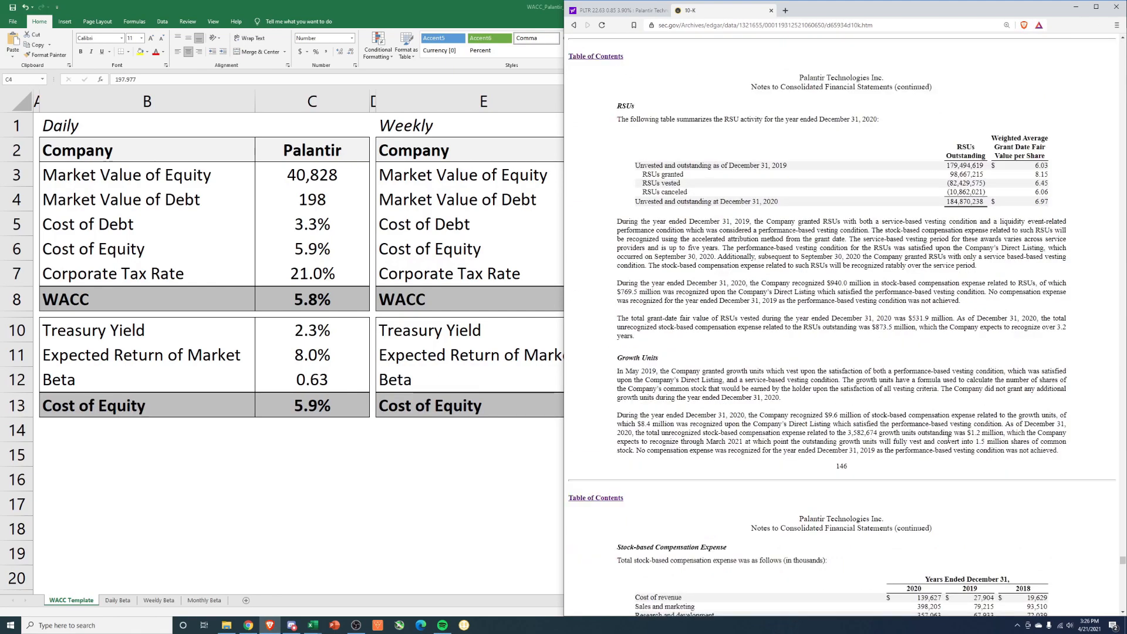
pyautogui.scroll(-15, 855, 399)
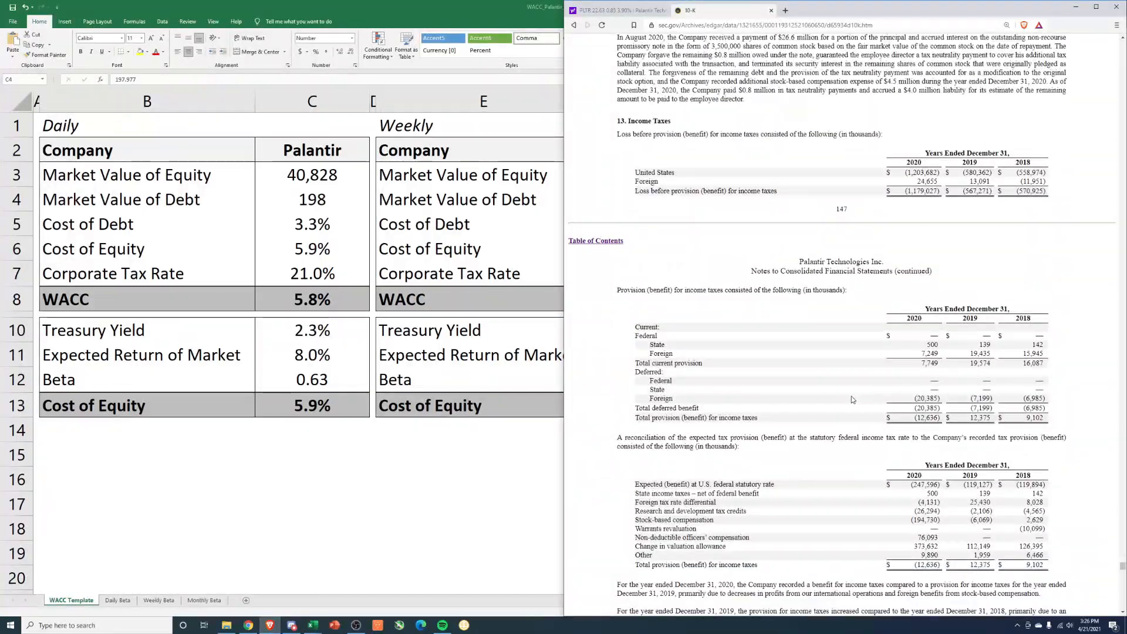
pyautogui.scroll(20, 855, 399)
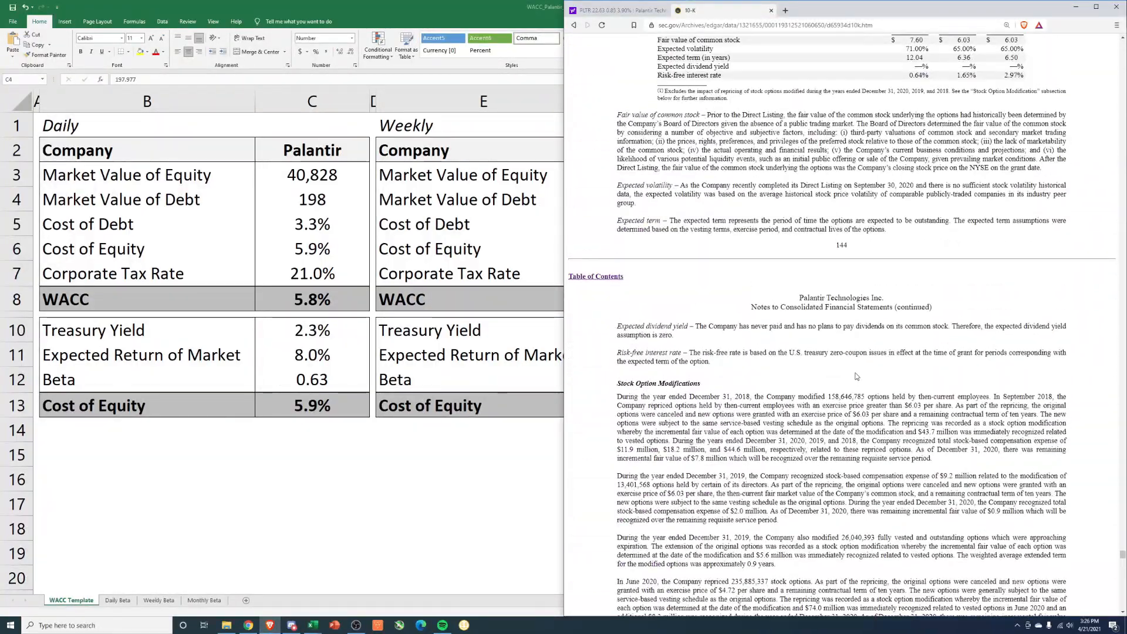
pyautogui.scroll(10, 856, 377)
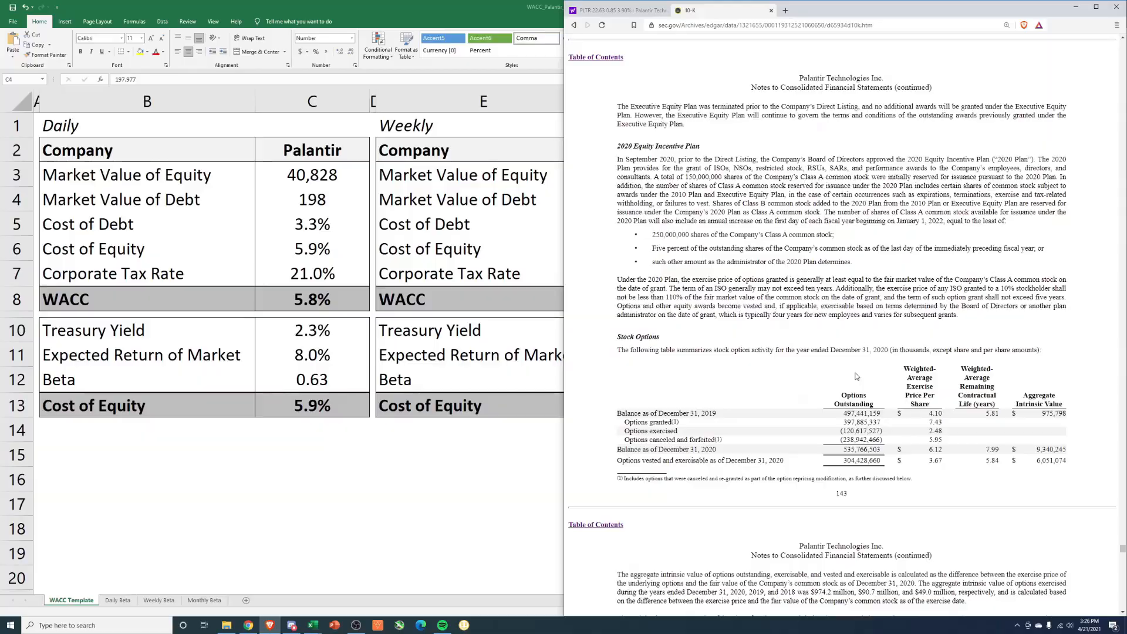
pyautogui.scroll(15, 856, 376)
pyautogui.scroll(20, 856, 373)
pyautogui.scroll(7, 853, 371)
pyautogui.scroll(5, 810, 358)
pyautogui.scroll(15, 809, 359)
pyautogui.scroll(-1, 810, 358)
# Search the 10-K for 197 and highlight the 2020 carrying value of debt at the second match
pyautogui.hotkey('ctrl', 'f')
pyautogui.write('197')
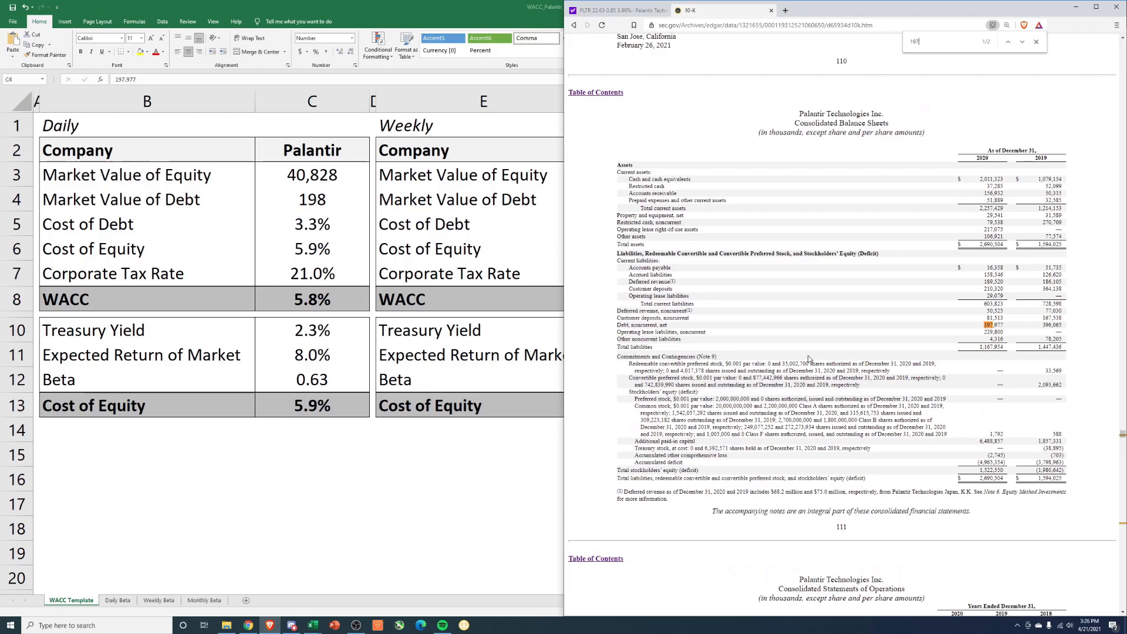
pyautogui.press('Return')
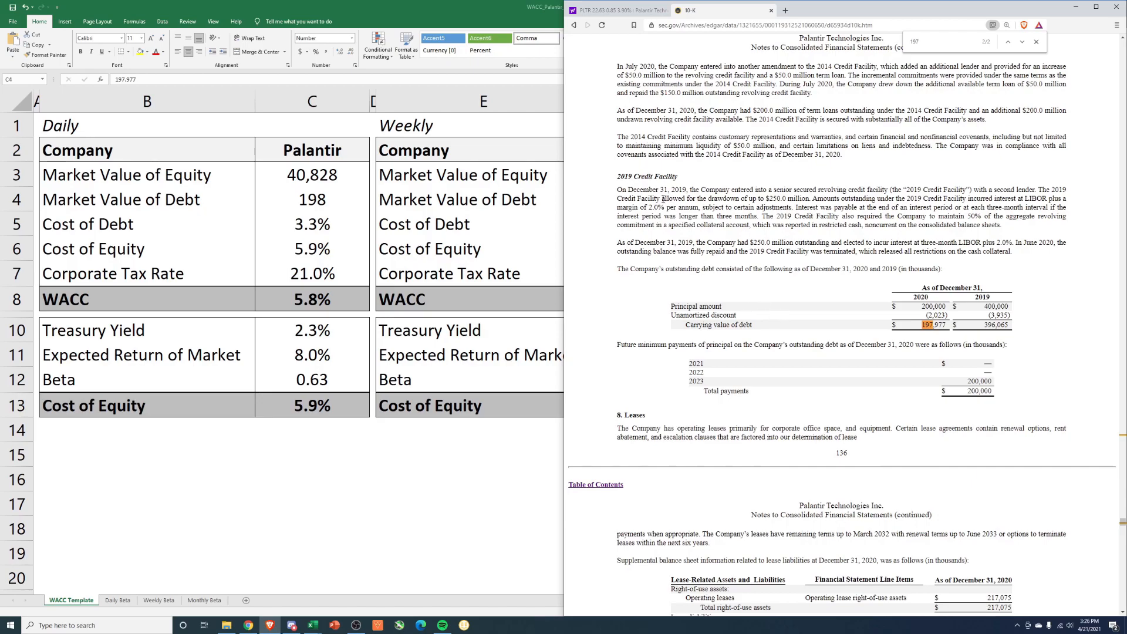
pyautogui.moveTo(951, 328); pyautogui.dragTo(932, 325)
pyautogui.click(789, 344)
# Highlight the 2014 Credit Facility's margin over LIBOR and its commitment fee in the Debt note
pyautogui.scroll(3, 781, 336)
pyautogui.scroll(2, 780, 334)
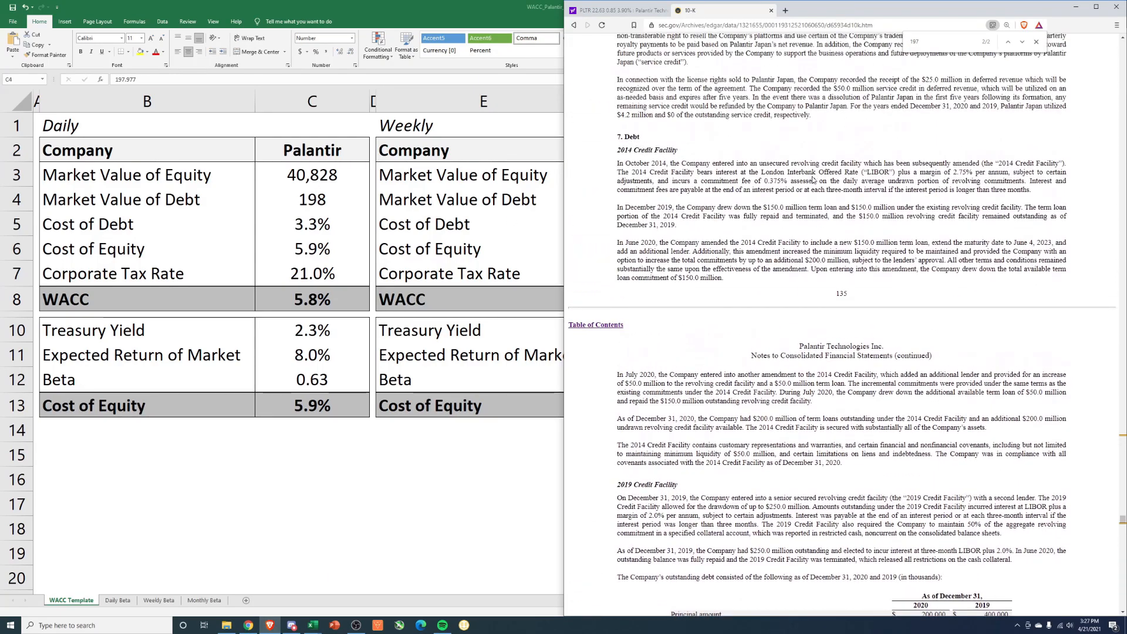
pyautogui.doubleClick(952, 172)
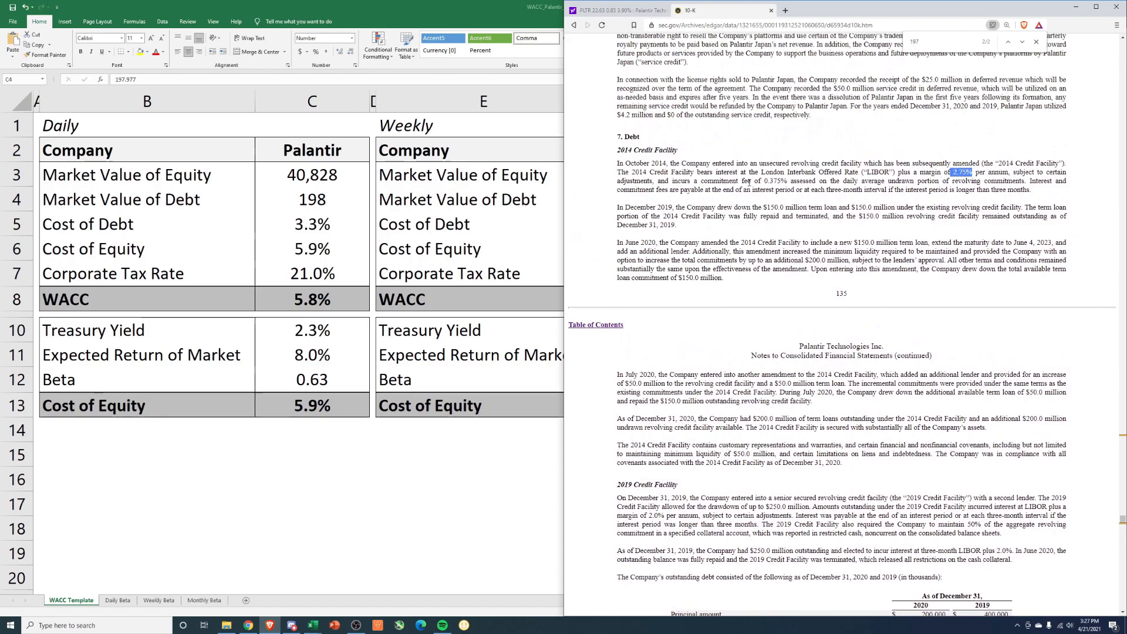
pyautogui.moveTo(765, 181)
pyautogui.mouseDown()
pyautogui.moveTo(793, 183)
pyautogui.moveTo(767, 183)
pyautogui.moveTo(778, 183)
pyautogui.mouseUp()
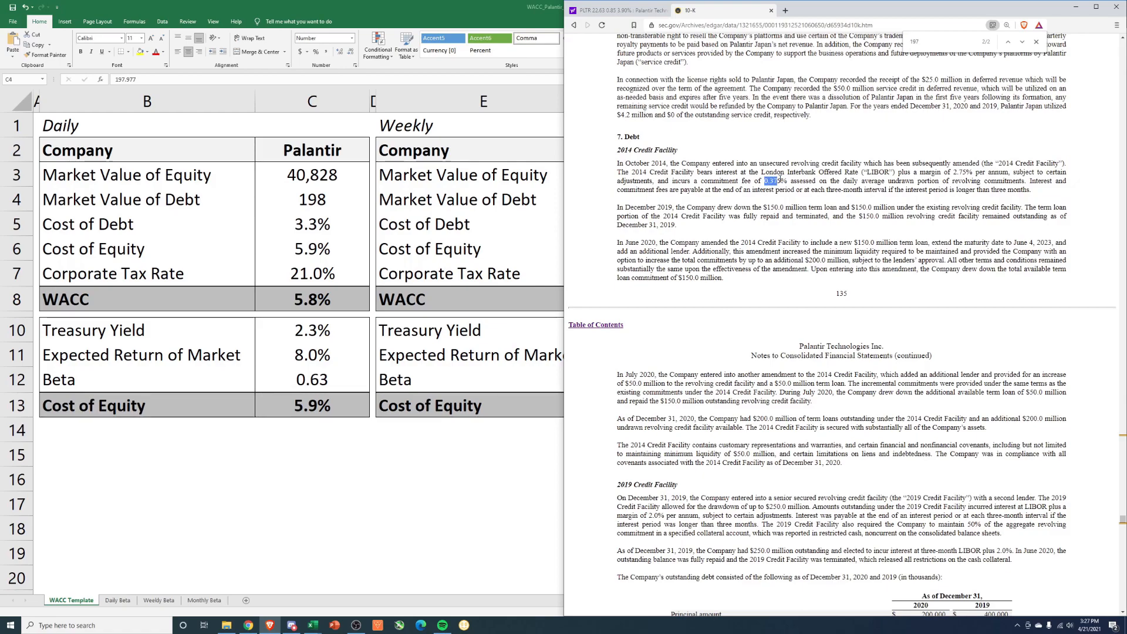
pyautogui.moveTo(949, 172); pyautogui.dragTo(972, 174)
pyautogui.moveTo(950, 209); pyautogui.dragTo(942, 211)
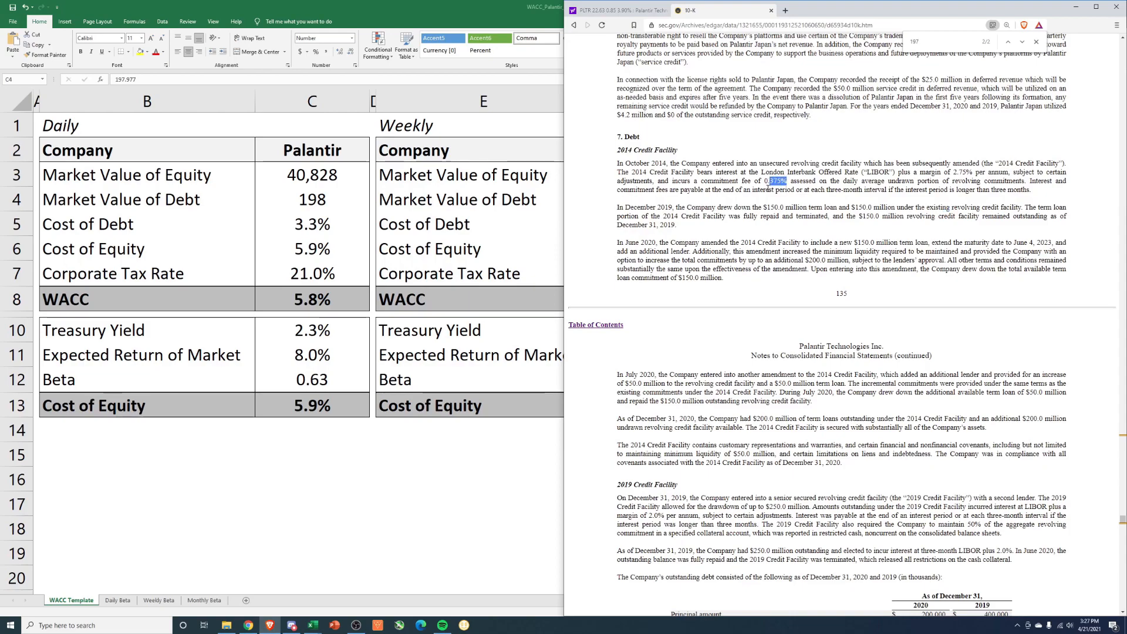
# Recheck the debt table and 2014 Credit Facility terms, and inspect the daily Cost of Debt formula in the Excel workbook
pyautogui.scroll(-4, 768, 189)
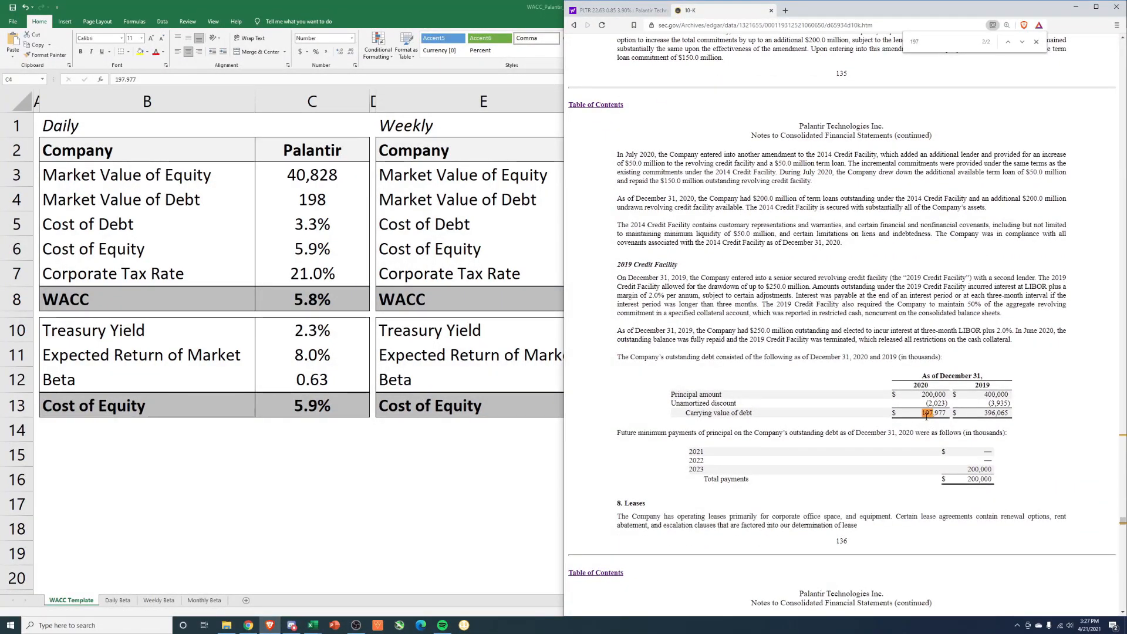
pyautogui.scroll(2, 855, 379)
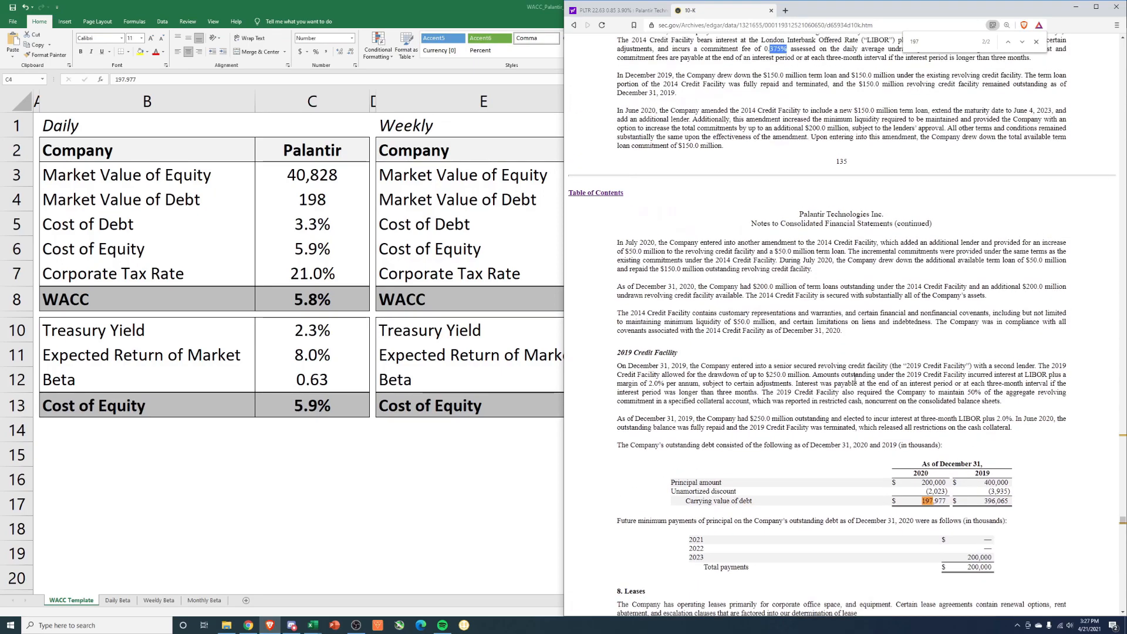
pyautogui.scroll(3, 853, 378)
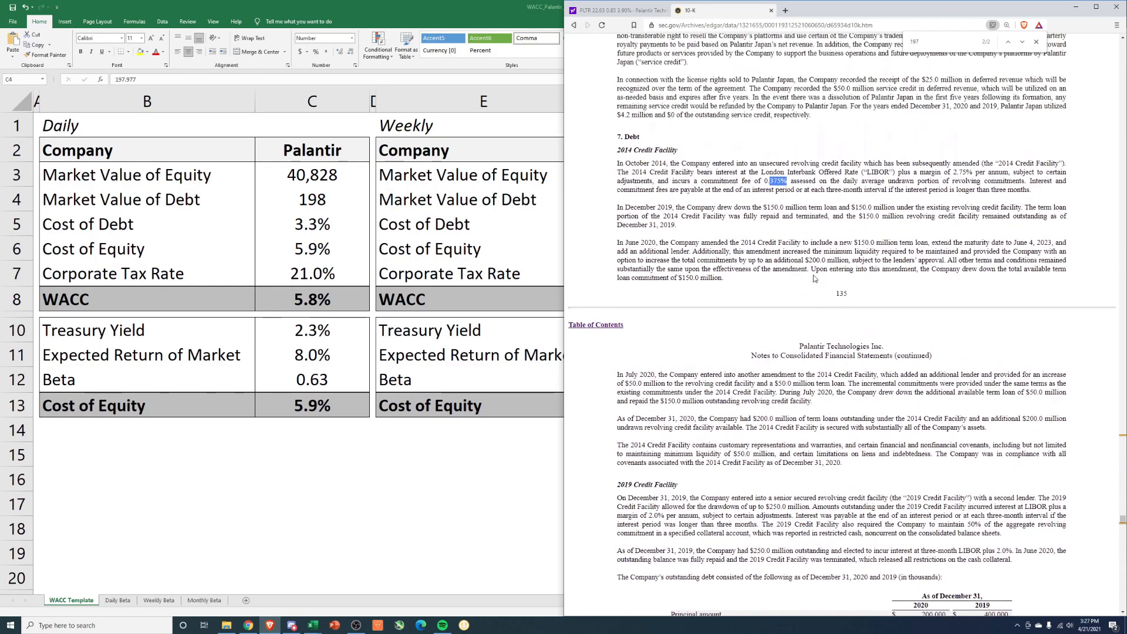
pyautogui.click(329, 229)
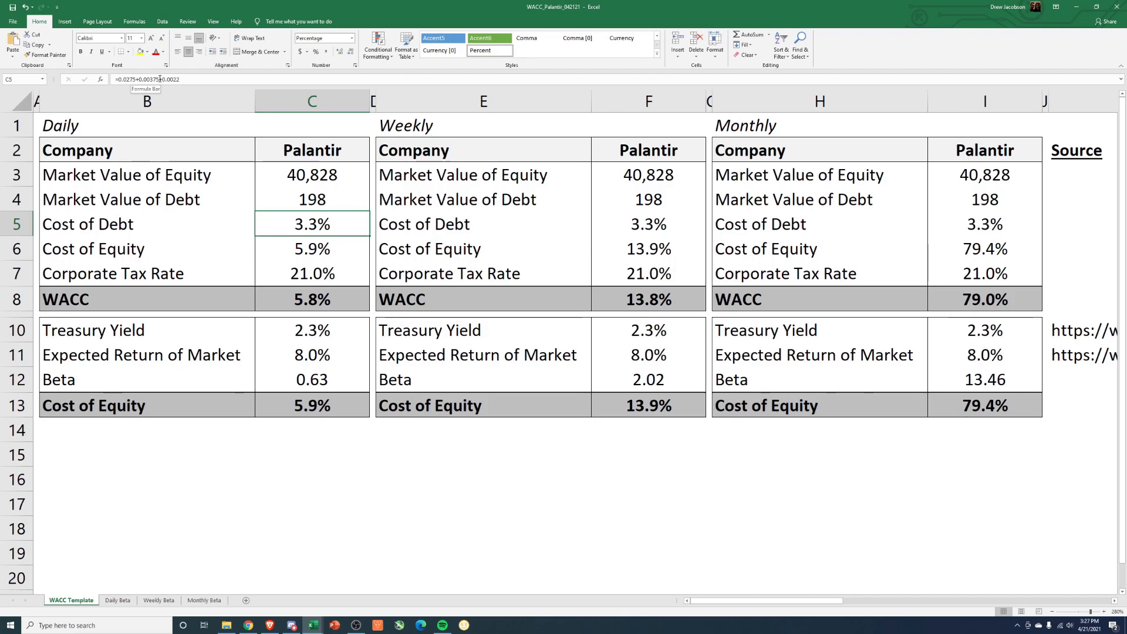
# Search the web for "libor 6 month" in a new browser tab and open Bankrate's 6-Month Libor page
pyautogui.click(270, 626)
pyautogui.click(786, 11)
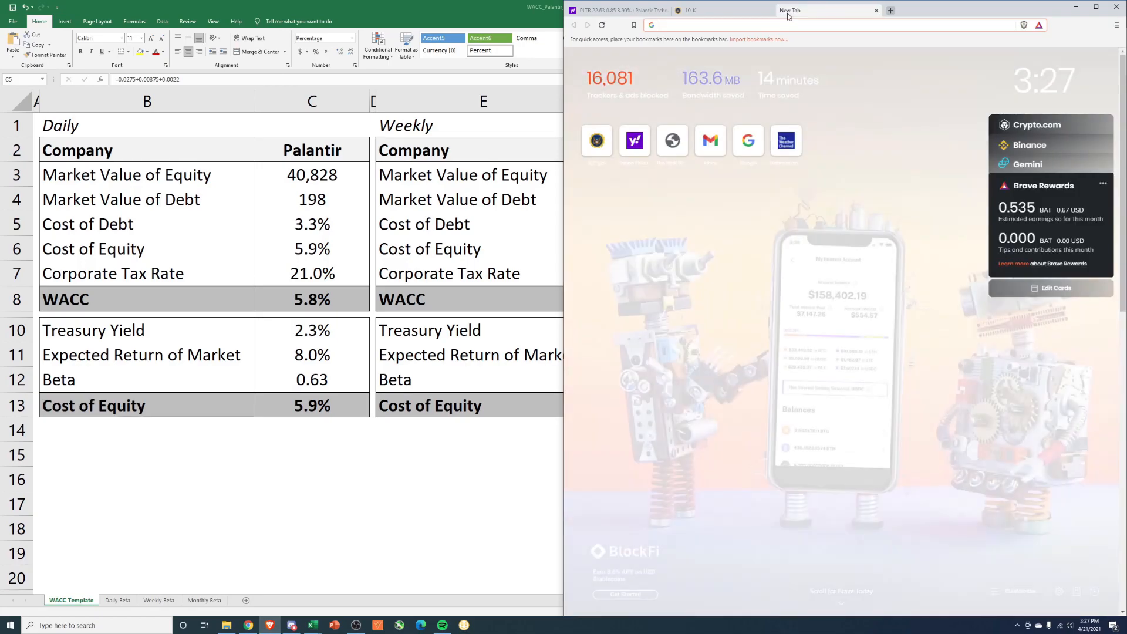
pyautogui.write('libor 6 month')
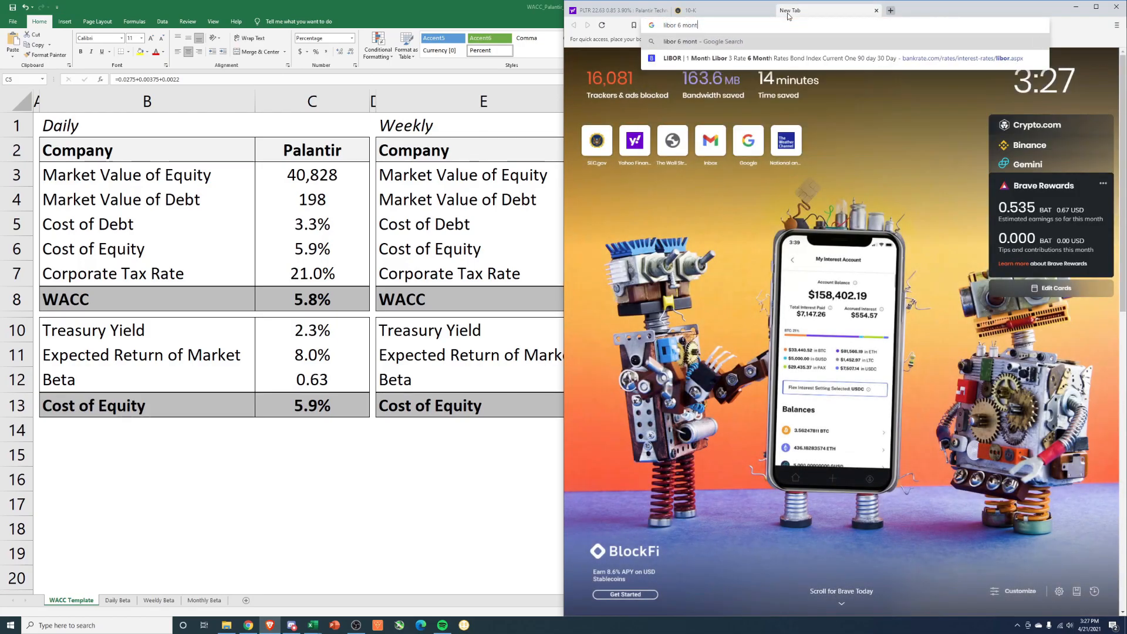
pyautogui.press('Return')
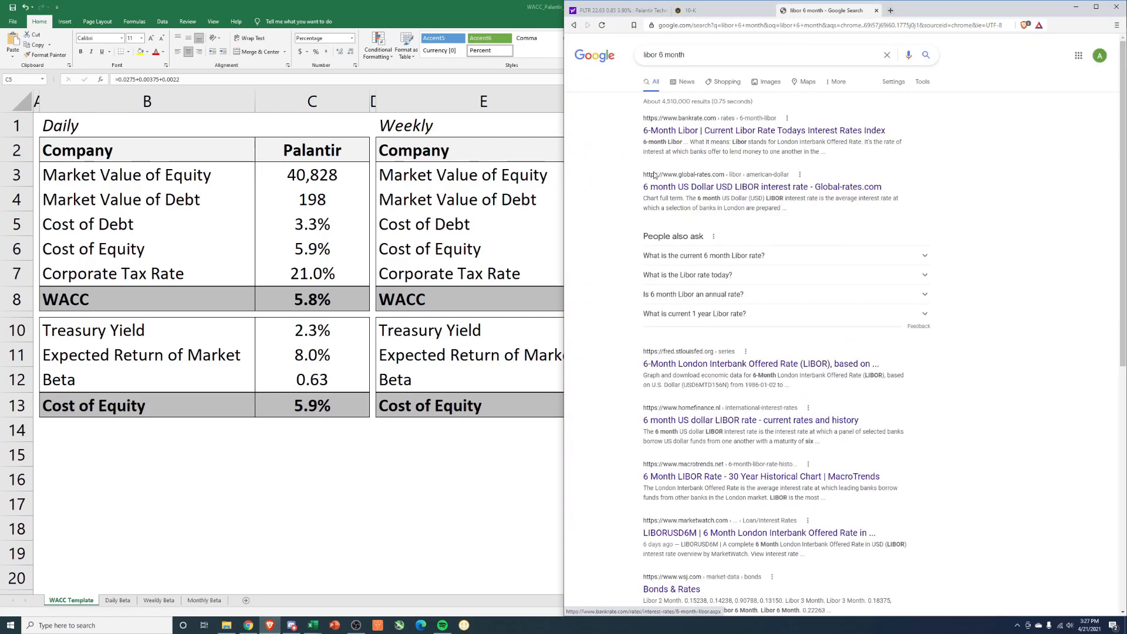
pyautogui.click(714, 132)
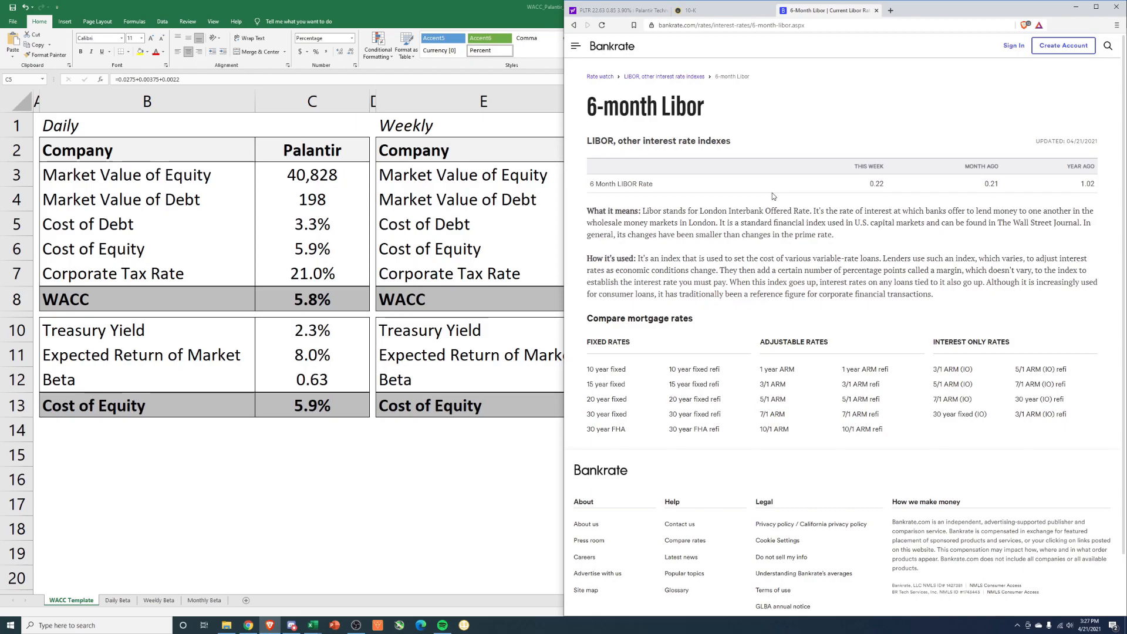
# Highlight this week's 6-month LIBOR rate, and switch to Excel to review the daily Cost of Debt formula
pyautogui.moveTo(885, 185); pyautogui.dragTo(855, 188)
pyautogui.click(340, 215)
pyautogui.press('F2')
pyautogui.press('Return')
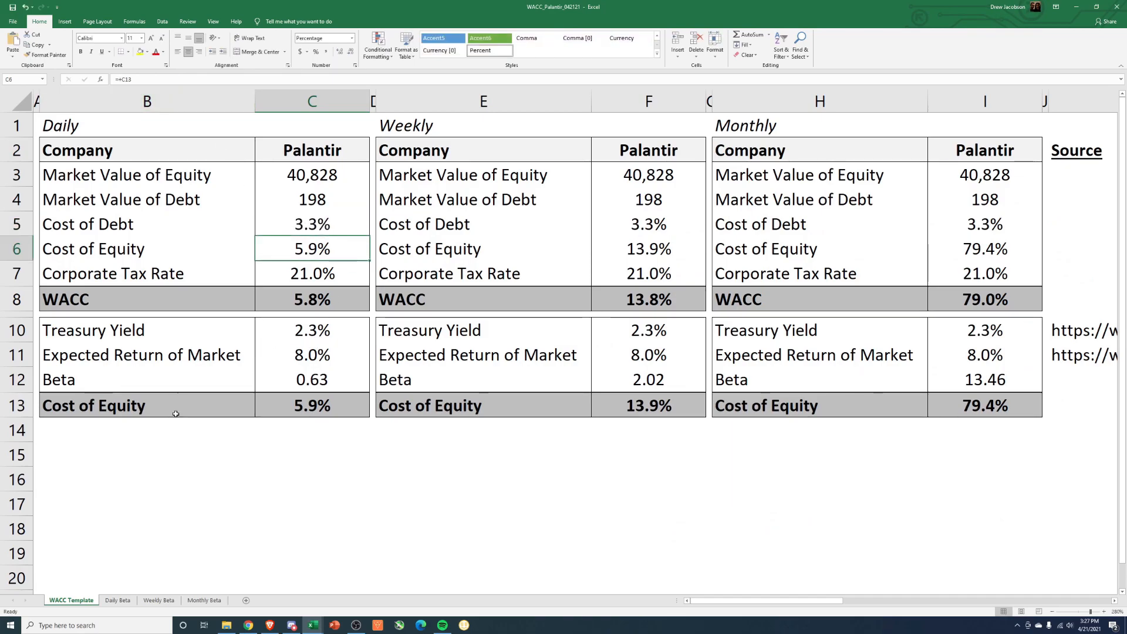
# Inspect the daily Corporate Tax Rate and Treasury Yield inputs in the WACC template
pyautogui.click(315, 275)
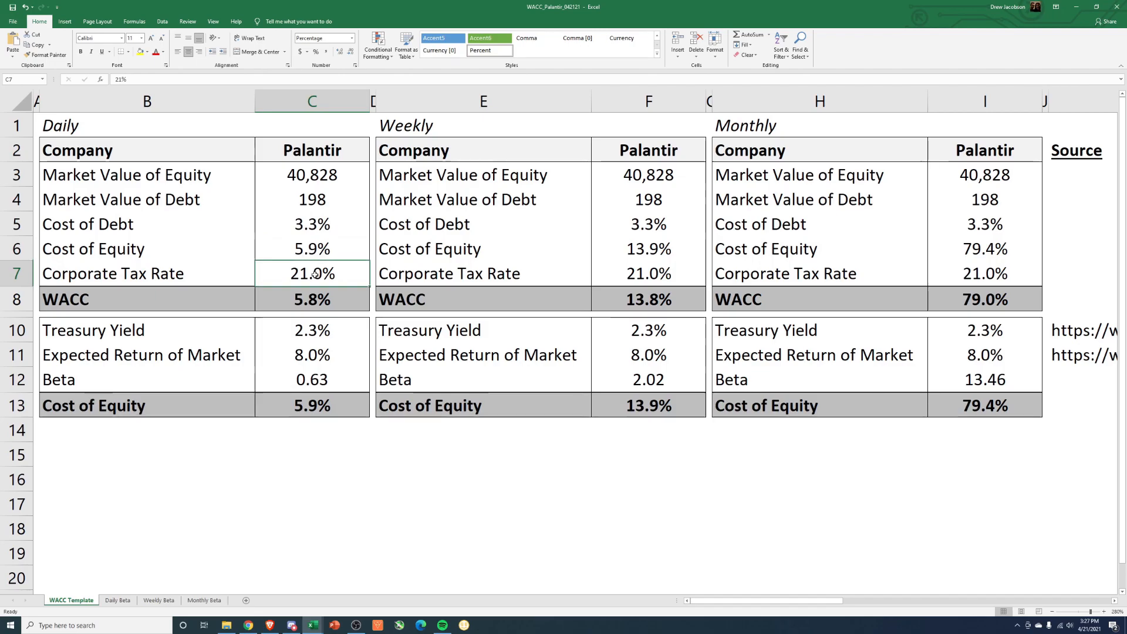
pyautogui.click(309, 335)
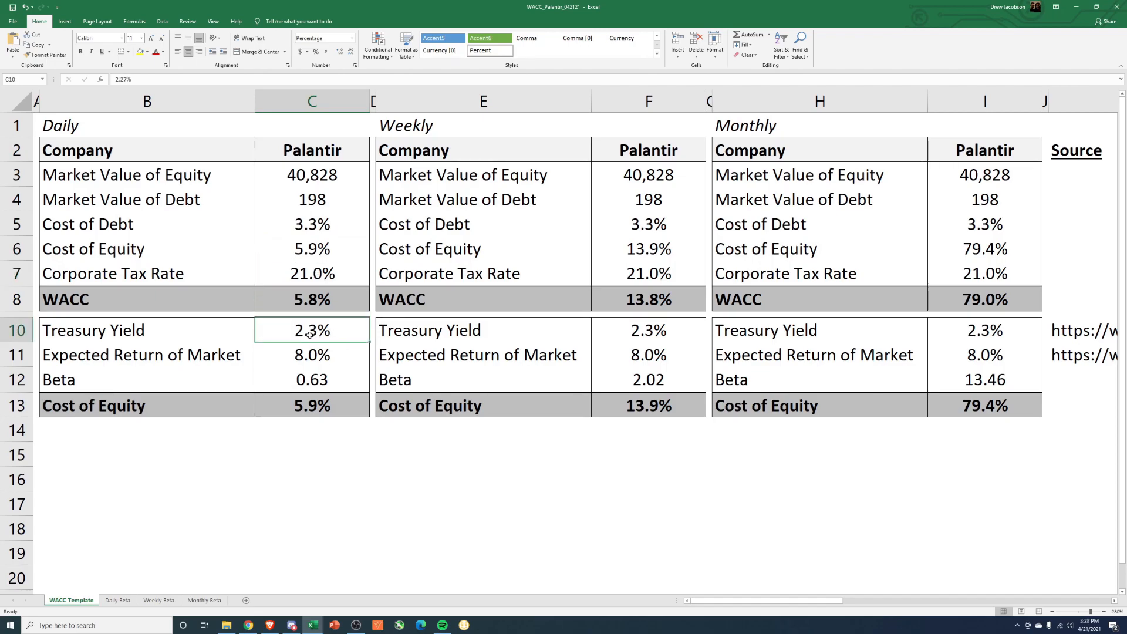
pyautogui.click(270, 625)
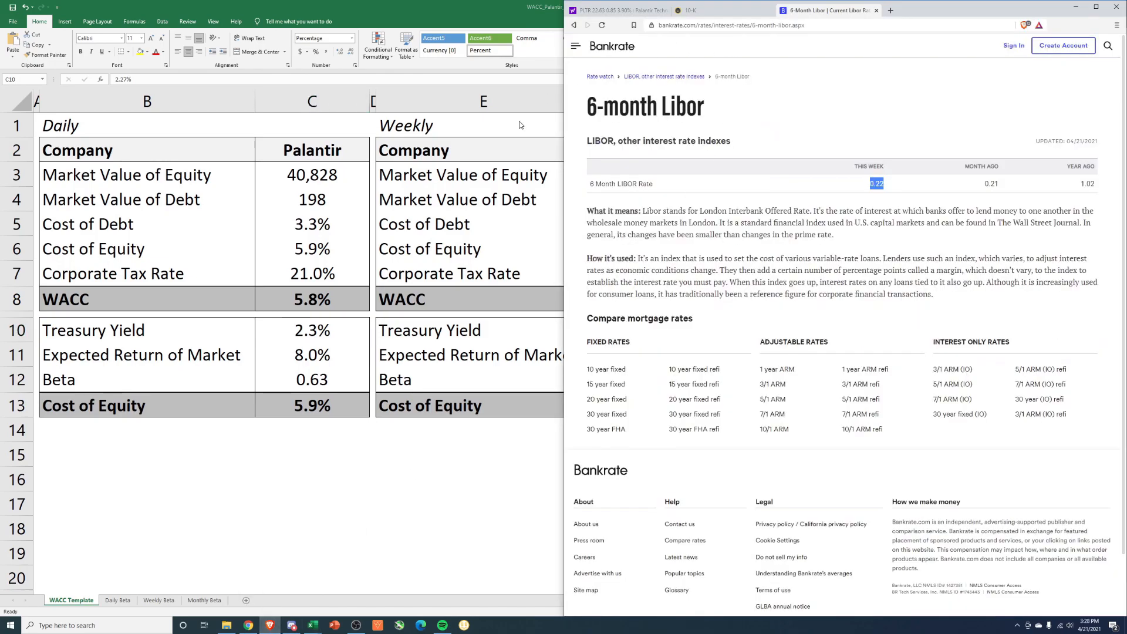
pyautogui.hotkey('alt', 'Tab')
# Copy the Treasury Yield source URL from the Source column and open the treasury.gov page in a new browser tab
pyautogui.click(1082, 331)
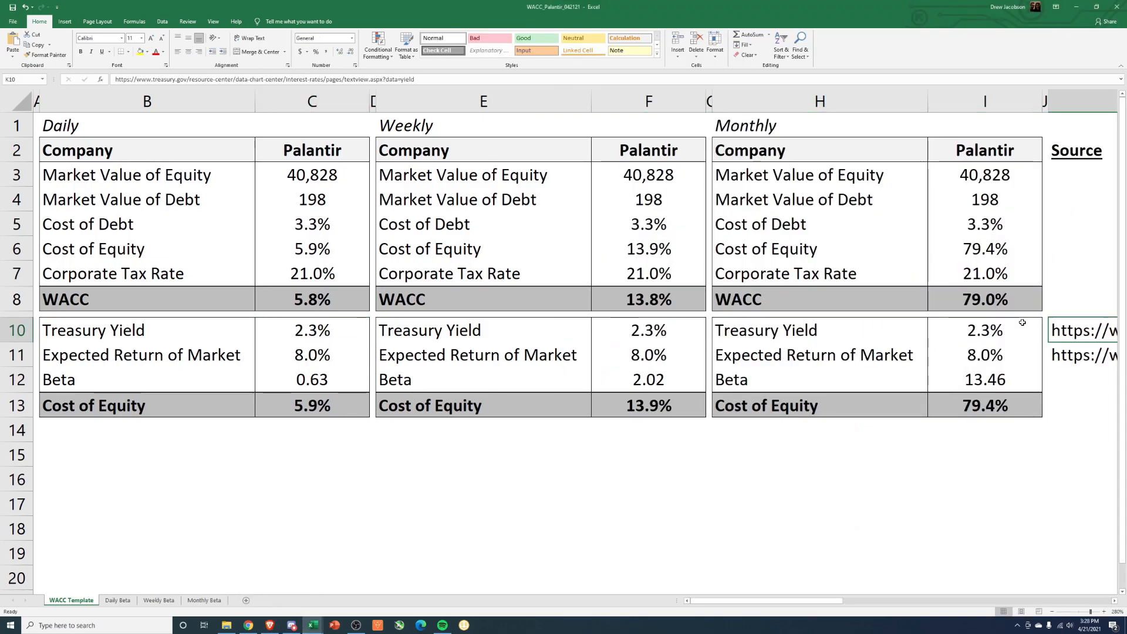
pyautogui.hotkey('ctrl', 'c')
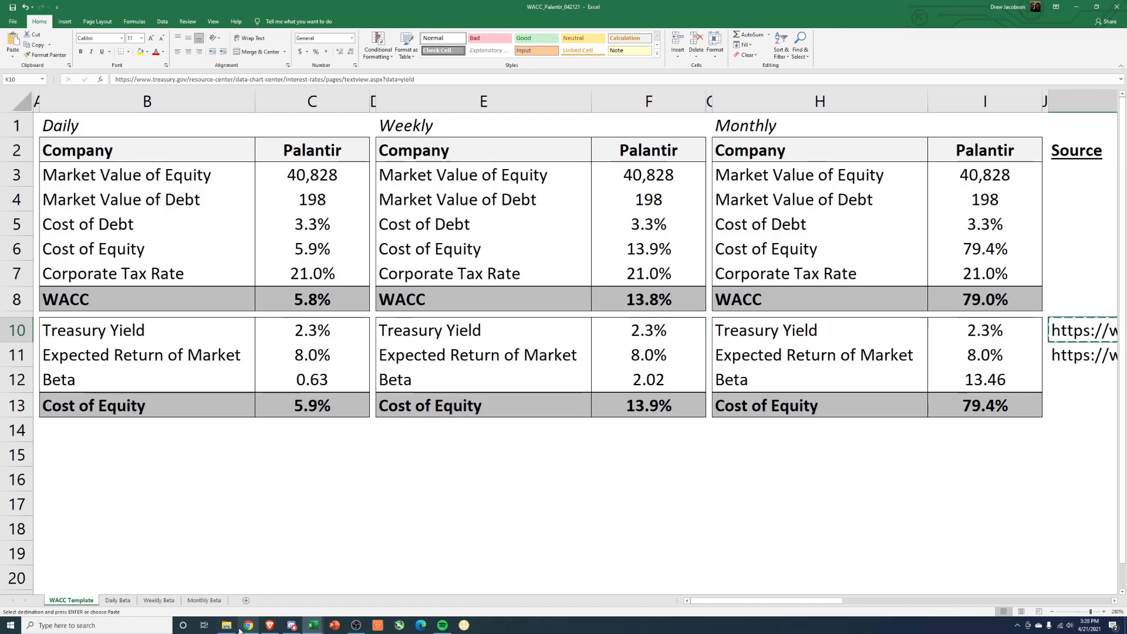
pyautogui.press('F2')
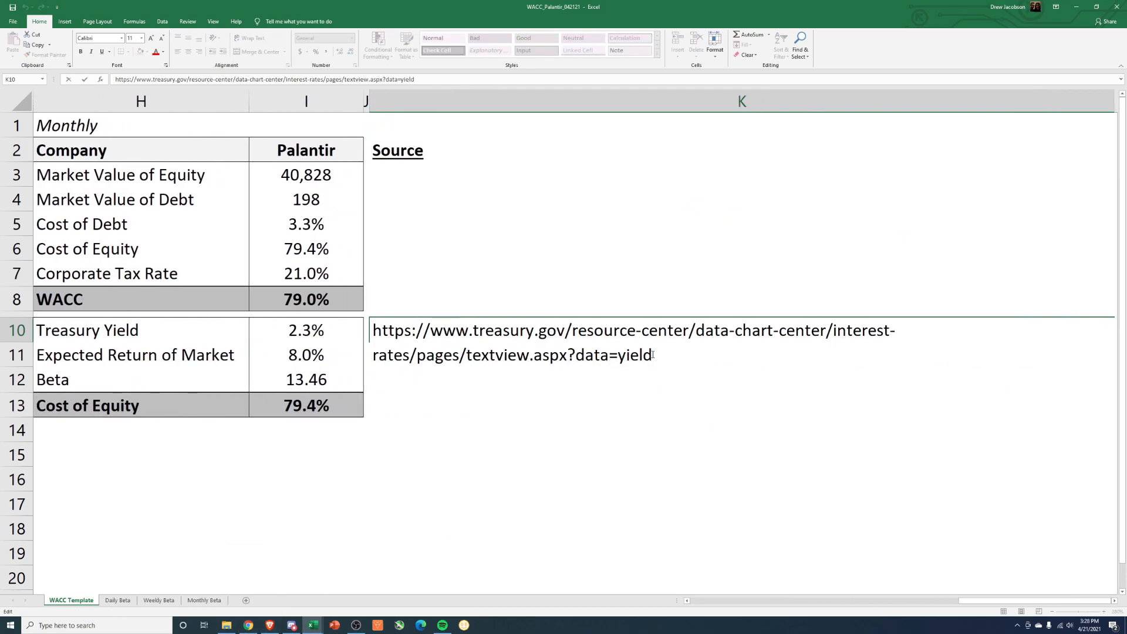
pyautogui.moveTo(663, 357); pyautogui.dragTo(293, 300)
pyautogui.hotkey('ctrl', 'c')
pyautogui.click(269, 626)
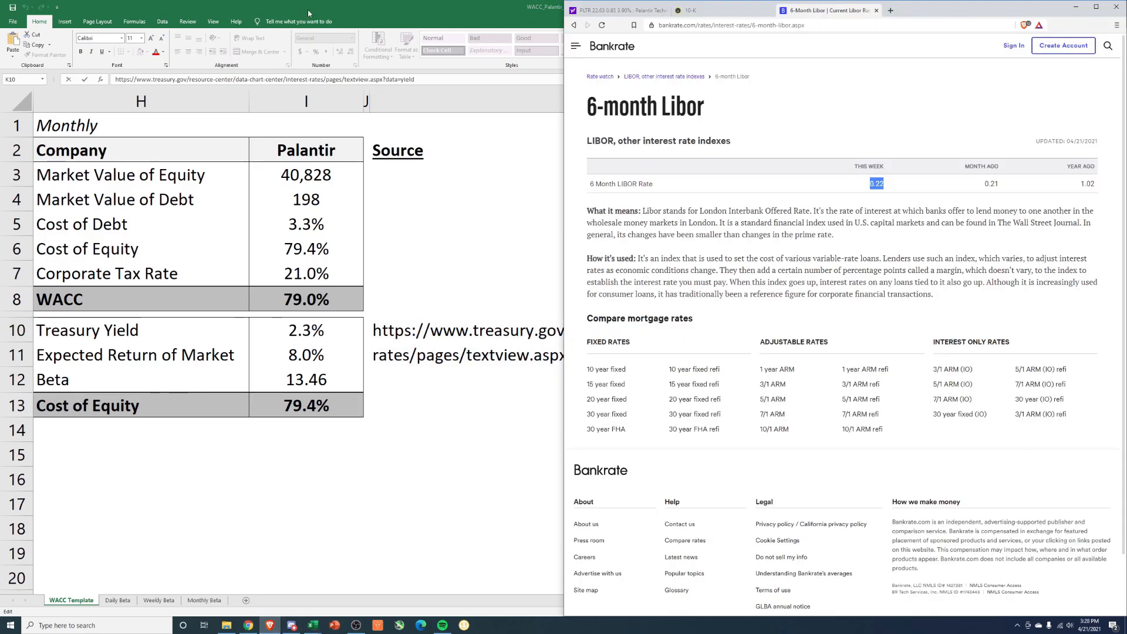
pyautogui.click(890, 10)
pyautogui.hotkey('ctrl', 'v')
pyautogui.press('Return')
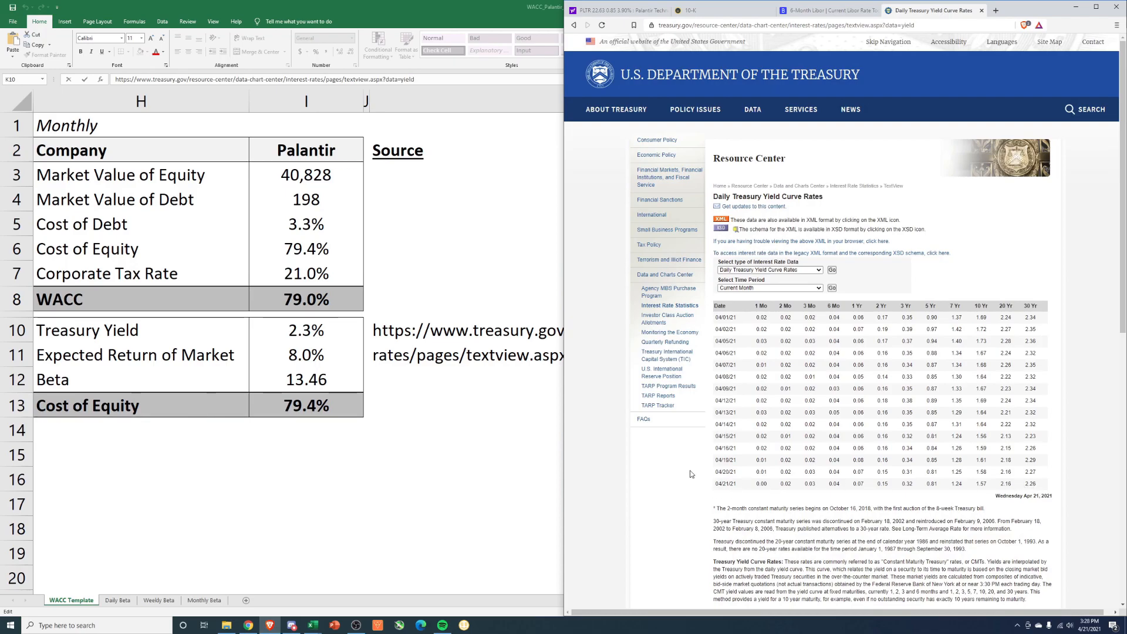
# Highlight the 04/20/21 row of the Daily Treasury Yield Curve Rates table and compare it with the daily Treasury Yield input in Excel
pyautogui.moveTo(715, 474); pyautogui.dragTo(1040, 472)
pyautogui.click(1023, 474)
pyautogui.click(1040, 473)
pyautogui.click(275, 465)
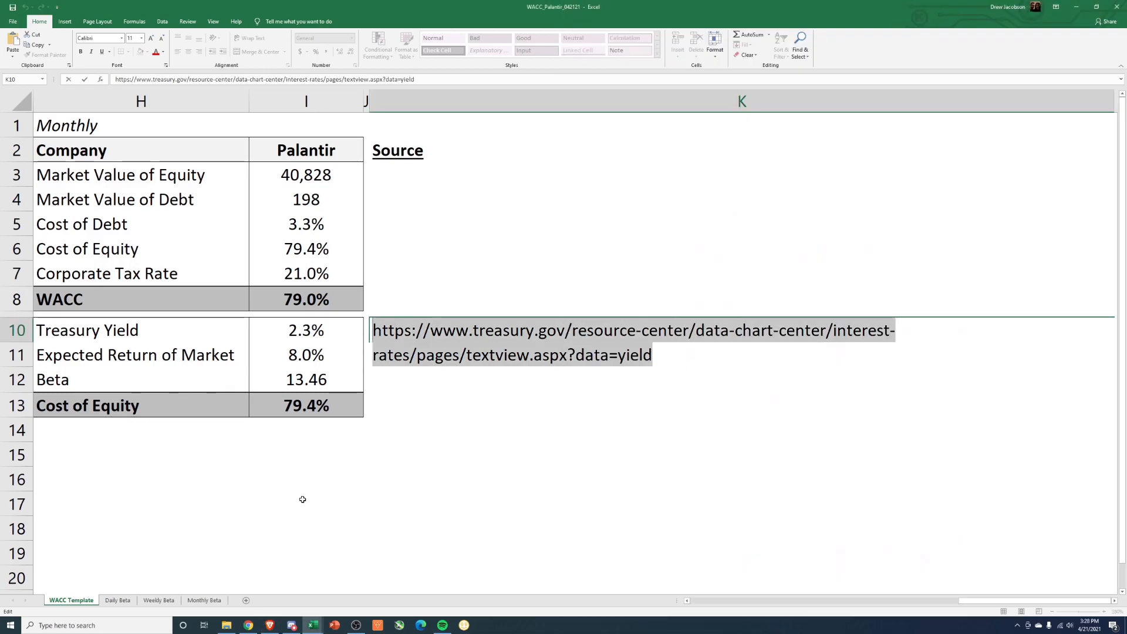
pyautogui.moveTo(821, 607); pyautogui.dragTo(746, 606)
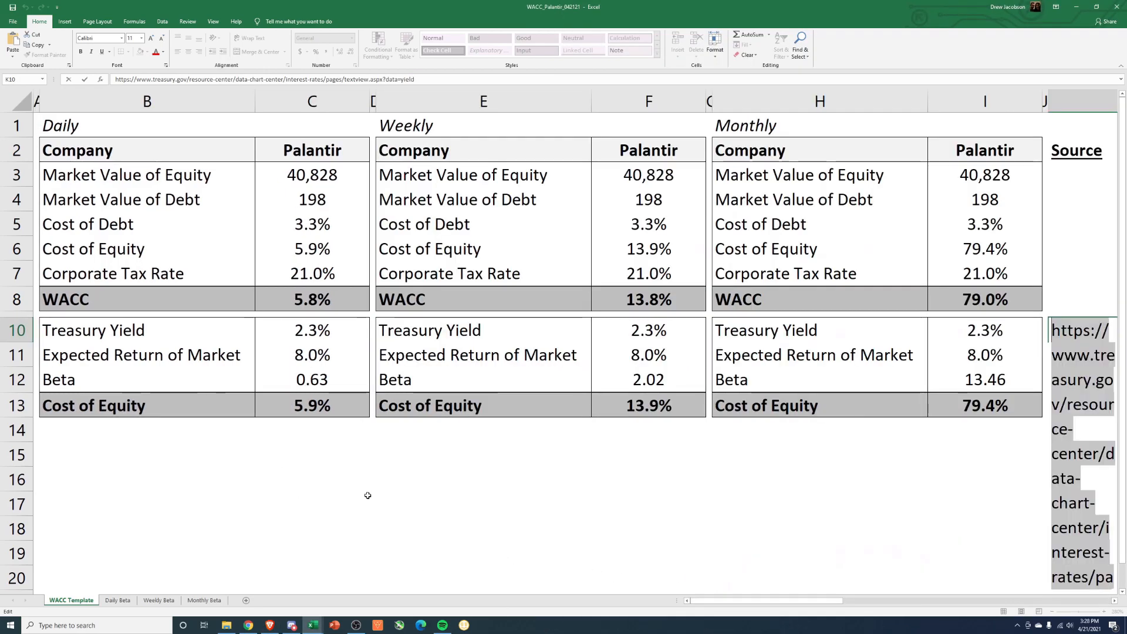
pyautogui.click(314, 478)
pyautogui.click(314, 330)
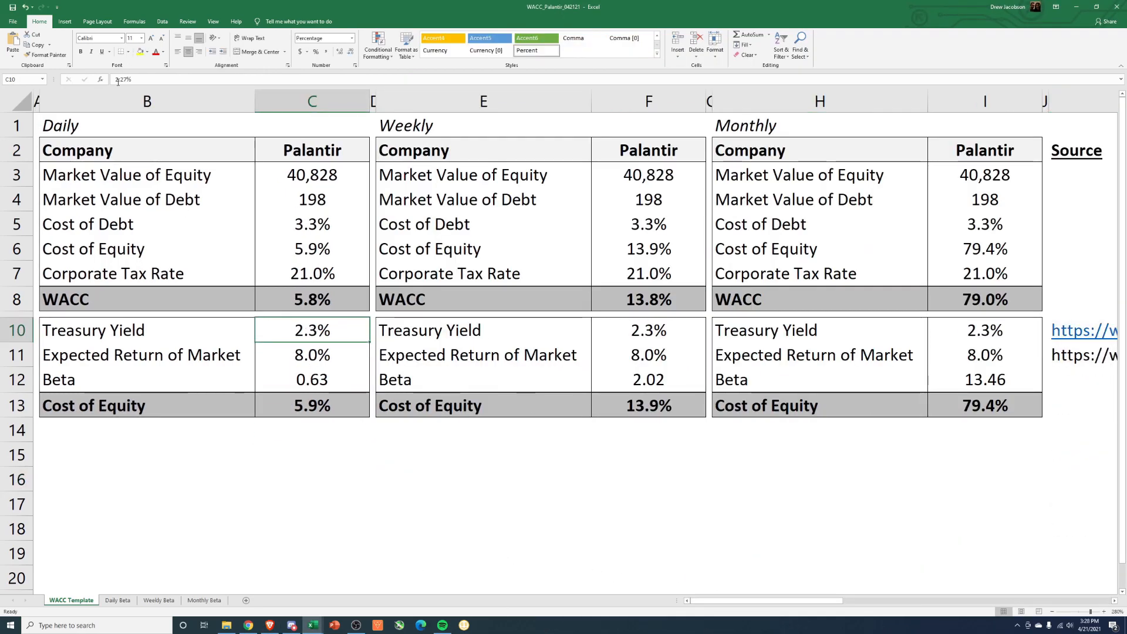
# Check the daily Expected Return of Market input and turn its Investopedia source URL in K11 into a hyperlink
pyautogui.click(298, 368)
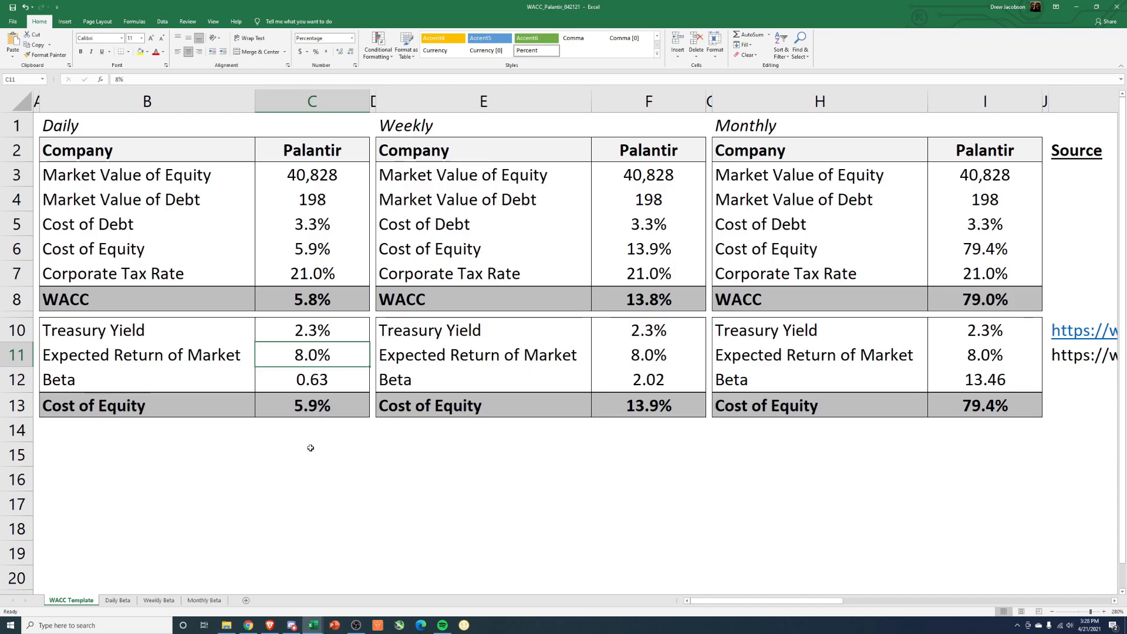
pyautogui.click(1084, 354)
pyautogui.moveTo(746, 600); pyautogui.dragTo(1013, 603)
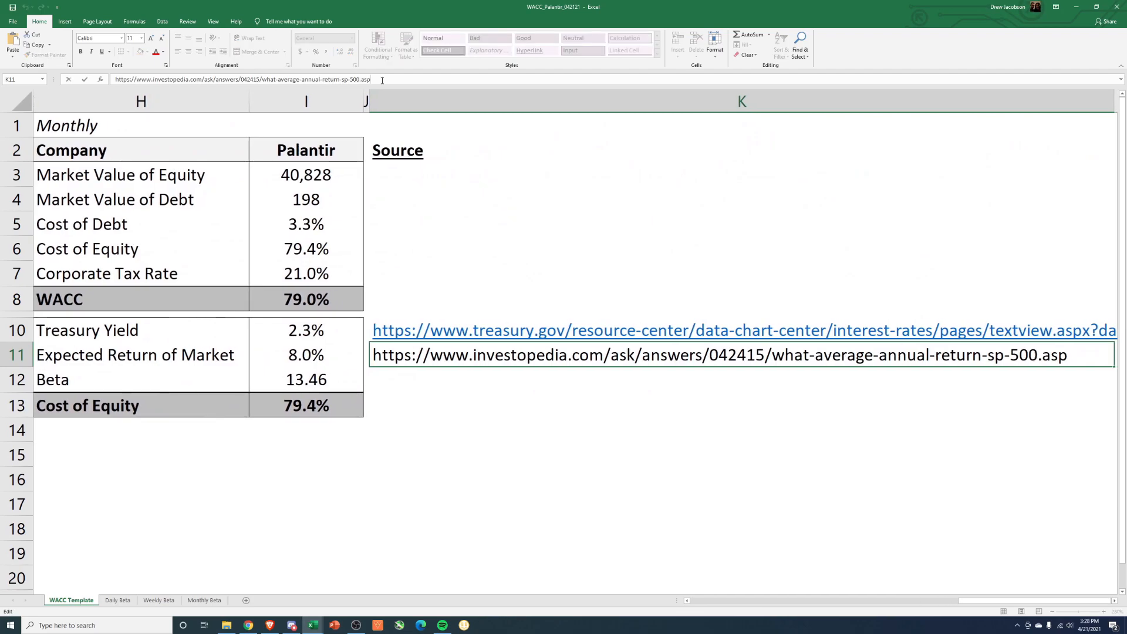
pyautogui.press('Return')
pyautogui.press('Up')
pyautogui.press('Left')
pyautogui.press('Left')
pyautogui.press('Left')
pyautogui.press('Left')
pyautogui.press('Left')
pyautogui.press('Left')
pyautogui.press('Left')
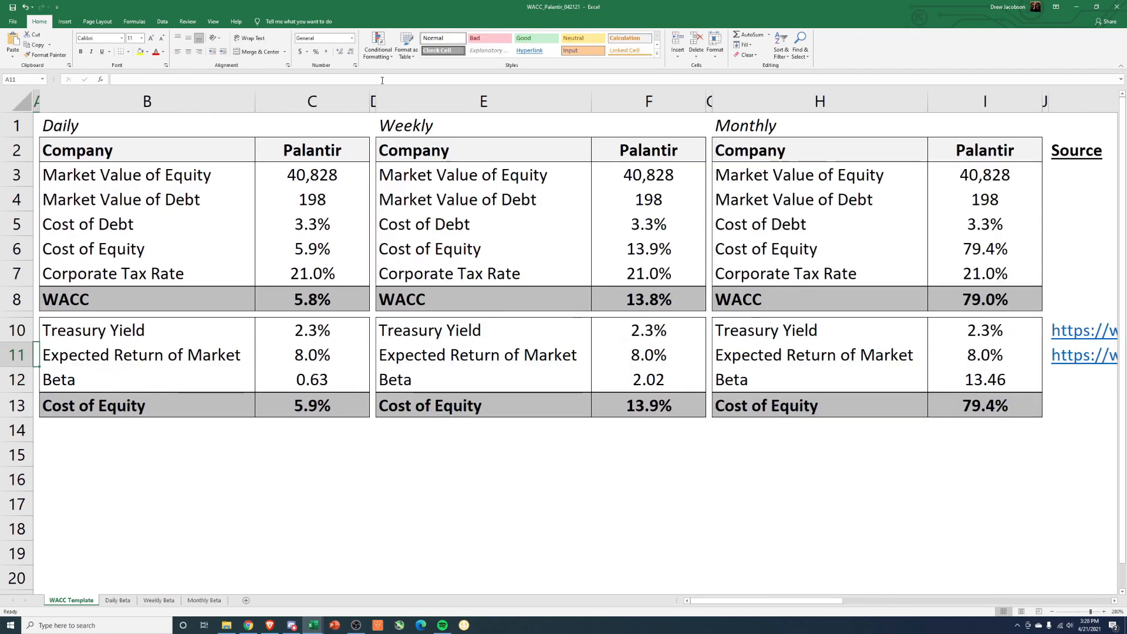
pyautogui.press('Left')
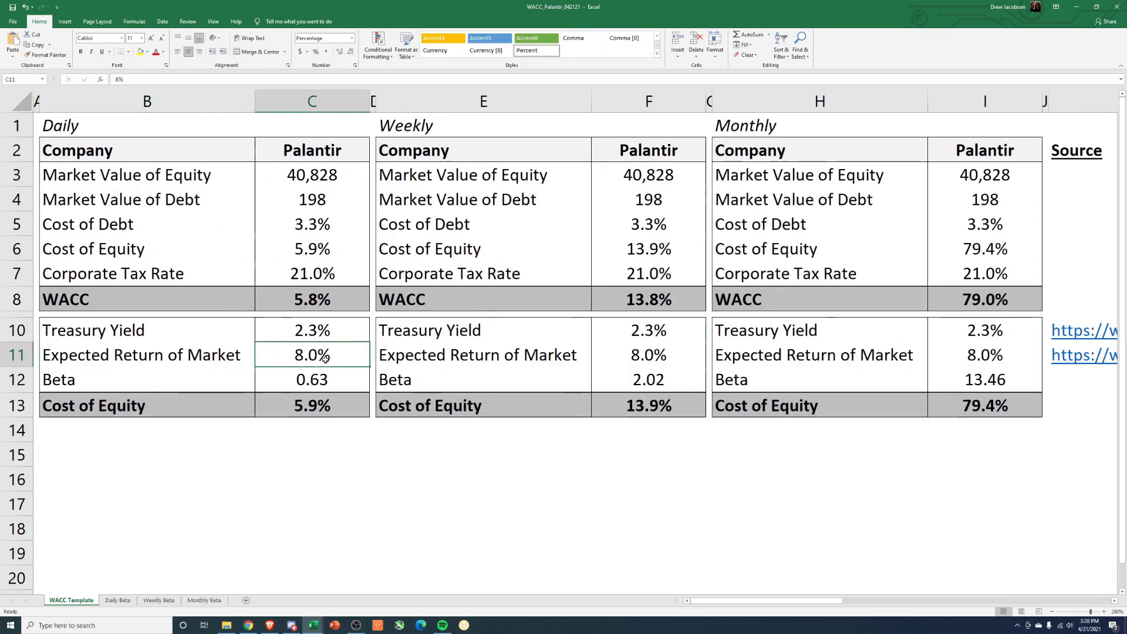
# Inspect the daily, weekly and monthly Beta formulas in the WACC template
pyautogui.click(294, 381)
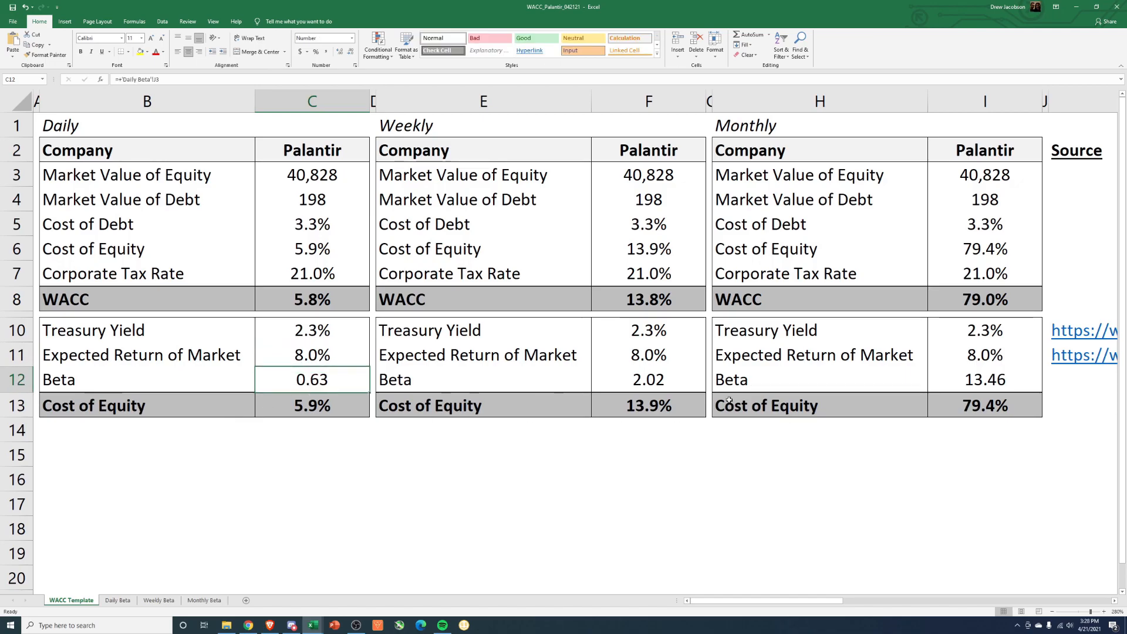
pyautogui.click(689, 382)
pyautogui.click(962, 380)
pyautogui.click(339, 379)
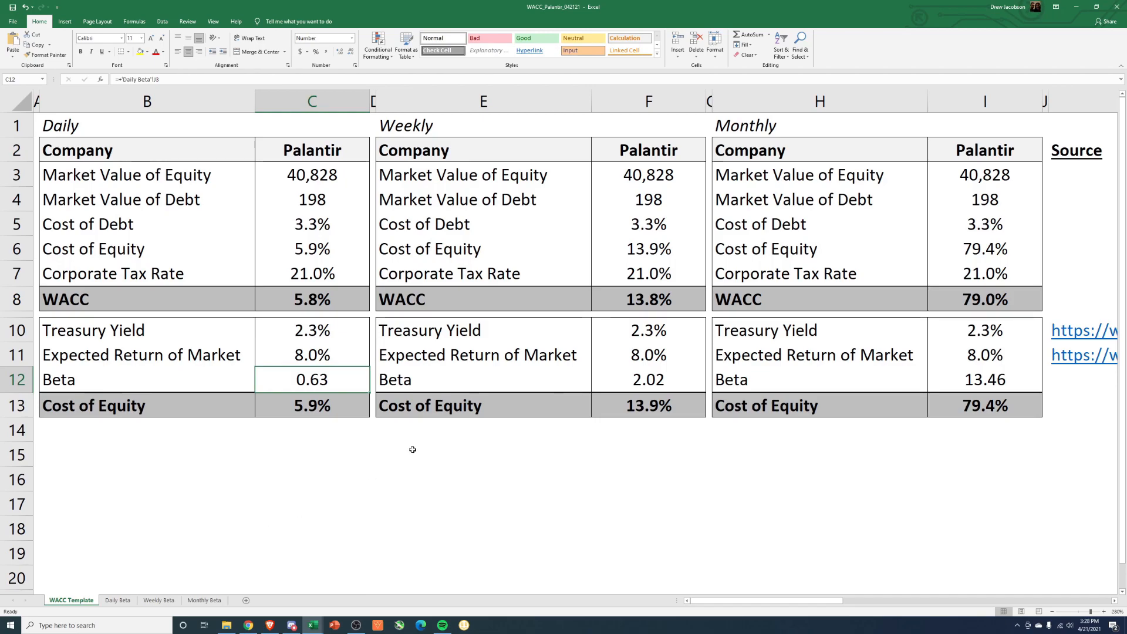
pyautogui.click(649, 383)
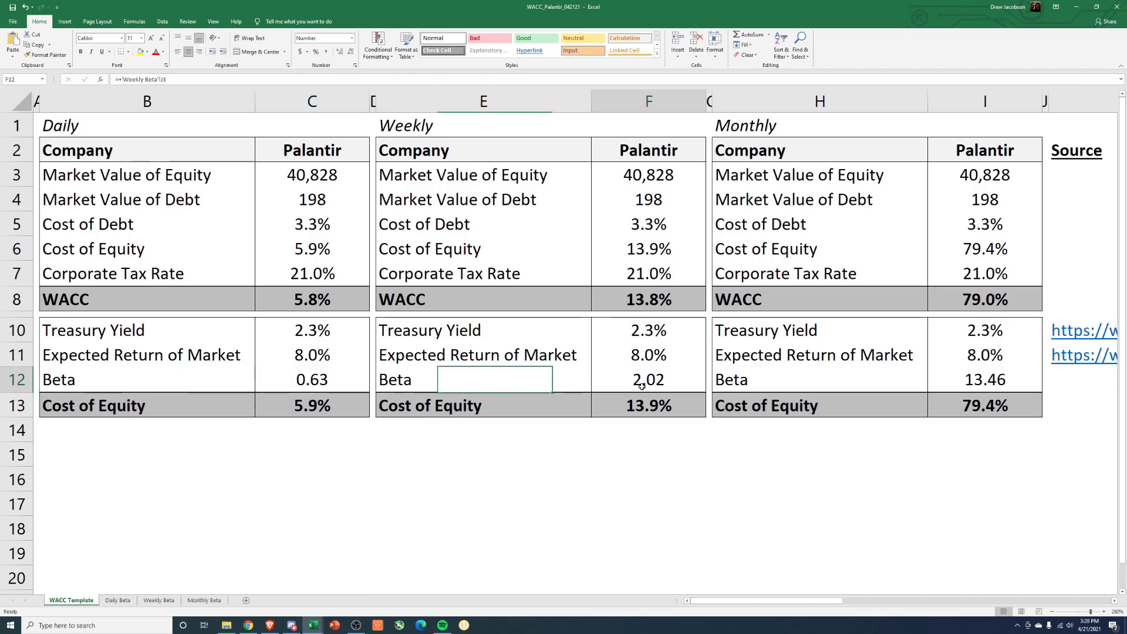
pyautogui.click(1015, 382)
# Examine the Beta of Palantir formula and the Date, Palantir Close and SPY Close columns on the Daily Beta sheet
pyautogui.click(118, 600)
pyautogui.click(529, 453)
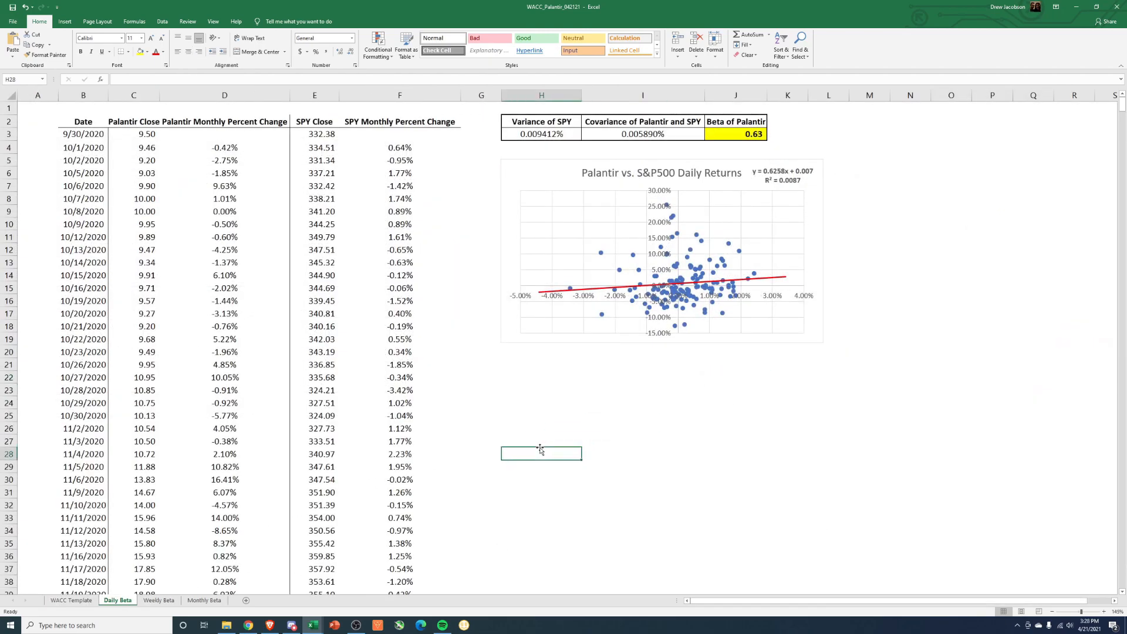
pyautogui.click(747, 137)
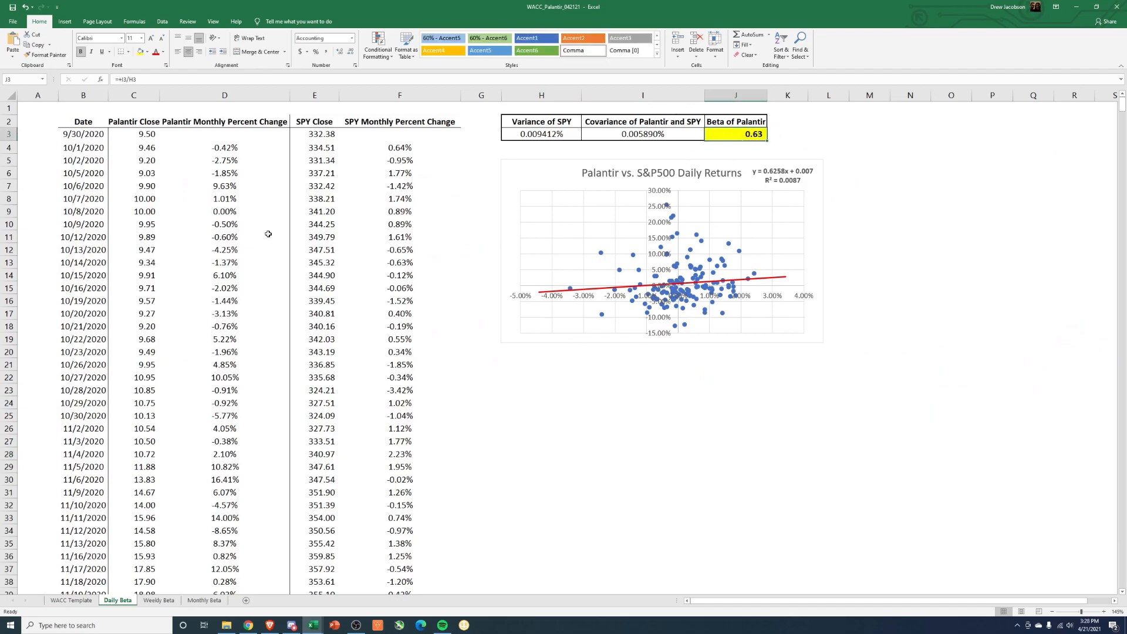
pyautogui.click(147, 135)
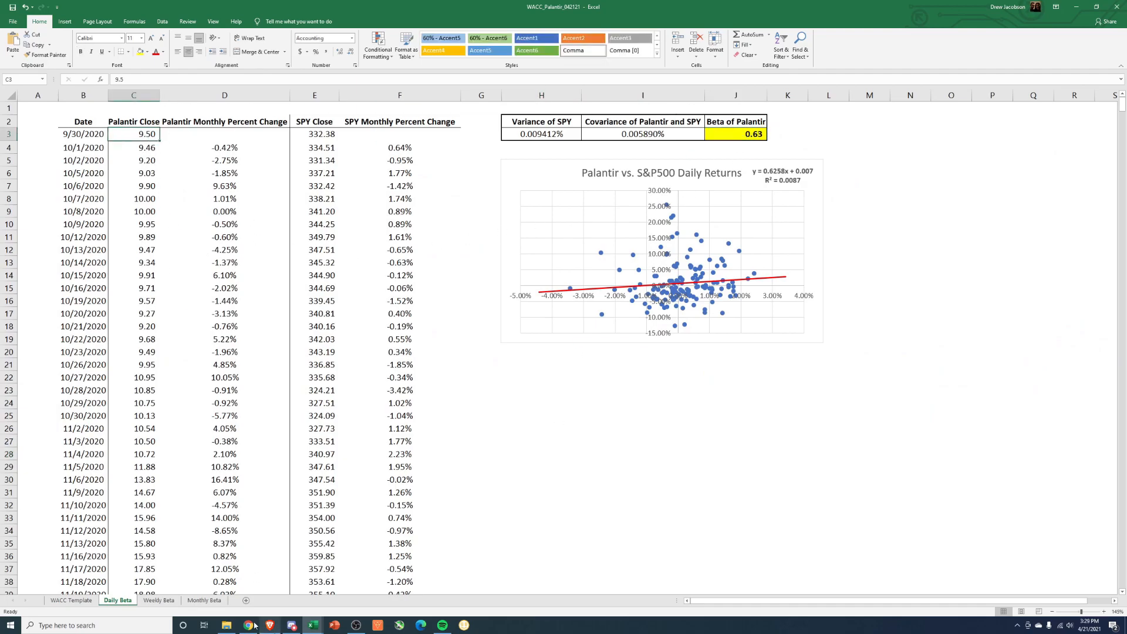
pyautogui.click(82, 121)
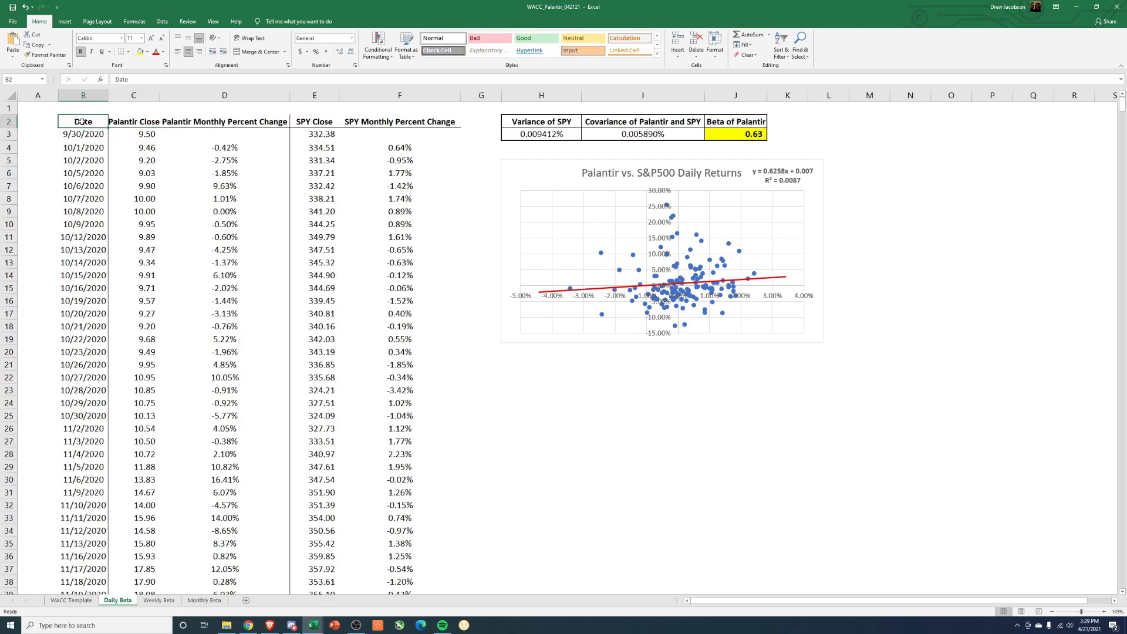
pyautogui.click(134, 123)
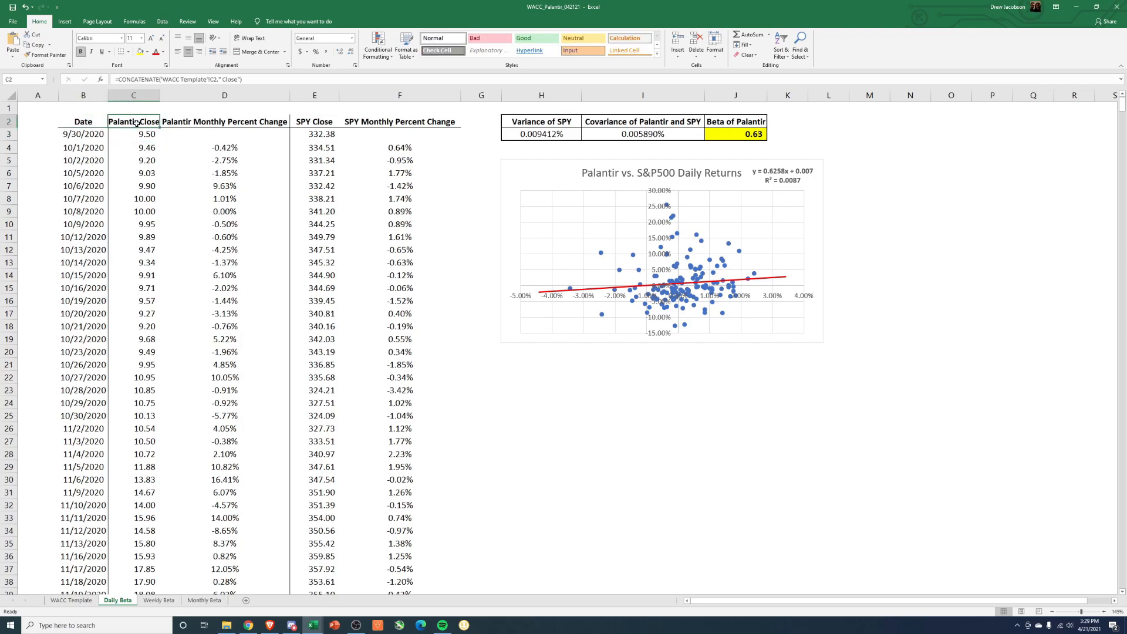
pyautogui.click(326, 120)
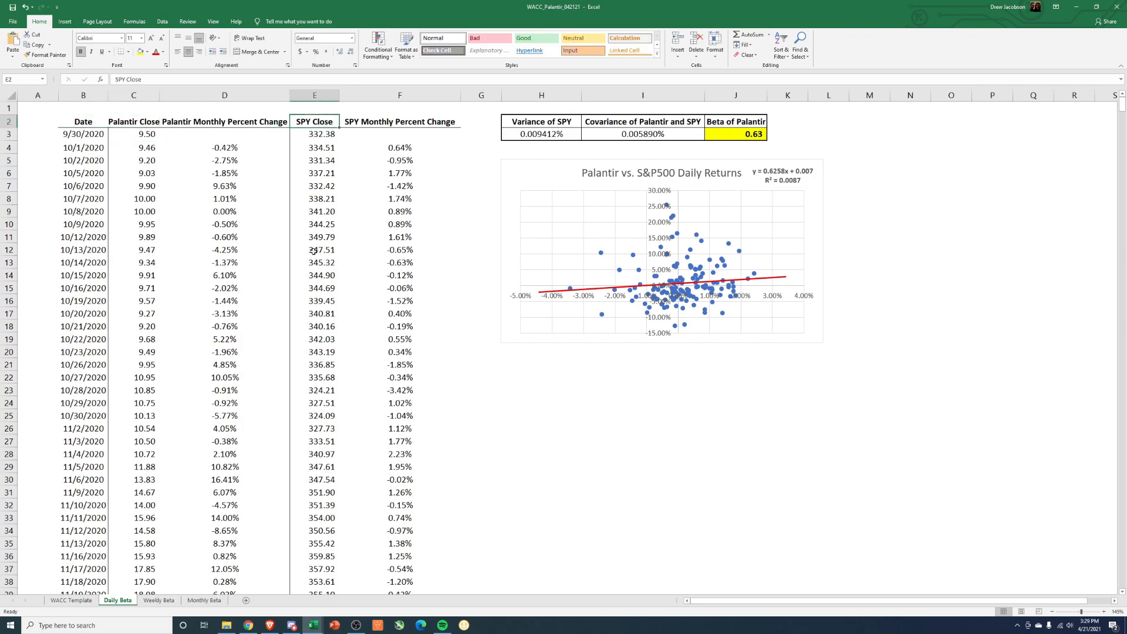
# Open Palantir's Historical Data on Yahoo Finance in the browser and apply the maximum time period with daily frequency
pyautogui.click(269, 625)
pyautogui.click(610, 10)
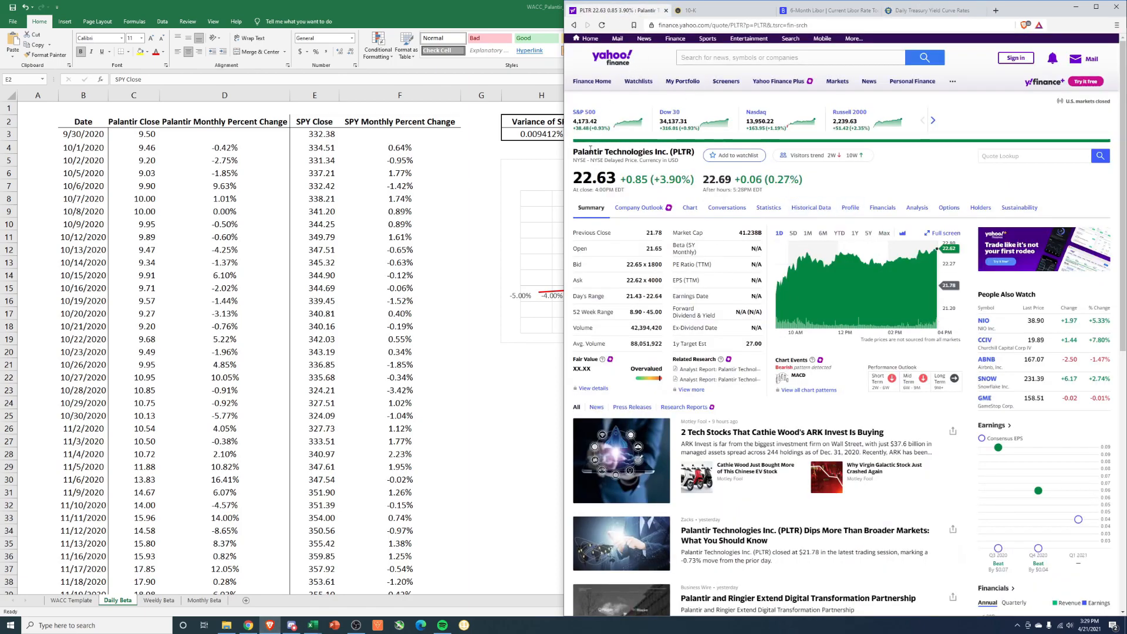
pyautogui.click(808, 210)
pyautogui.click(691, 246)
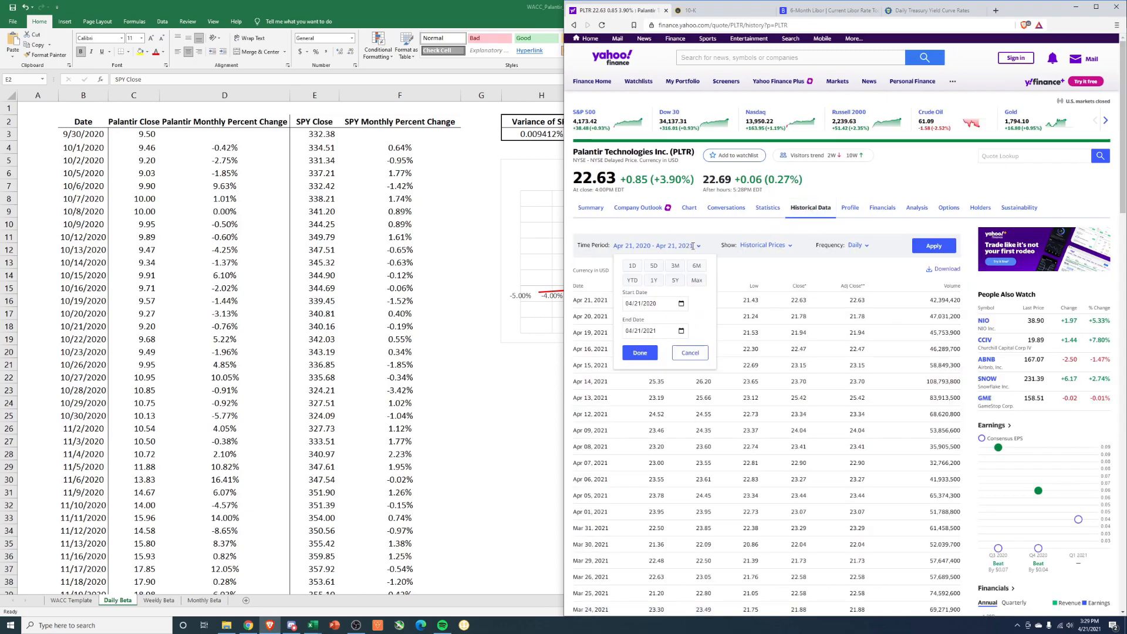
pyautogui.click(695, 286)
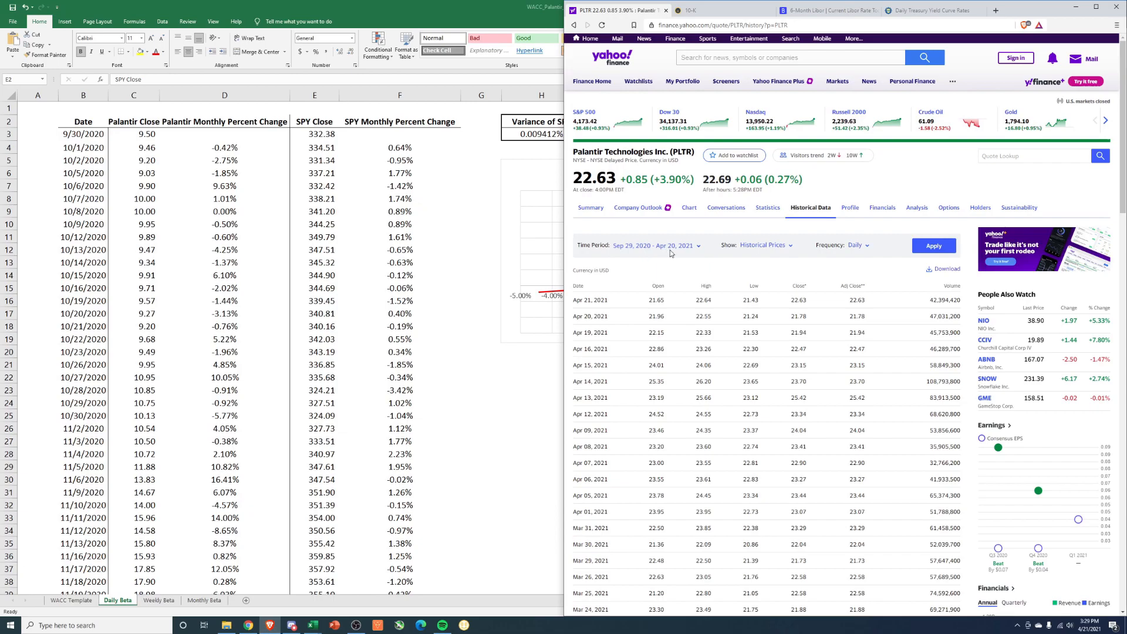
pyautogui.click(858, 246)
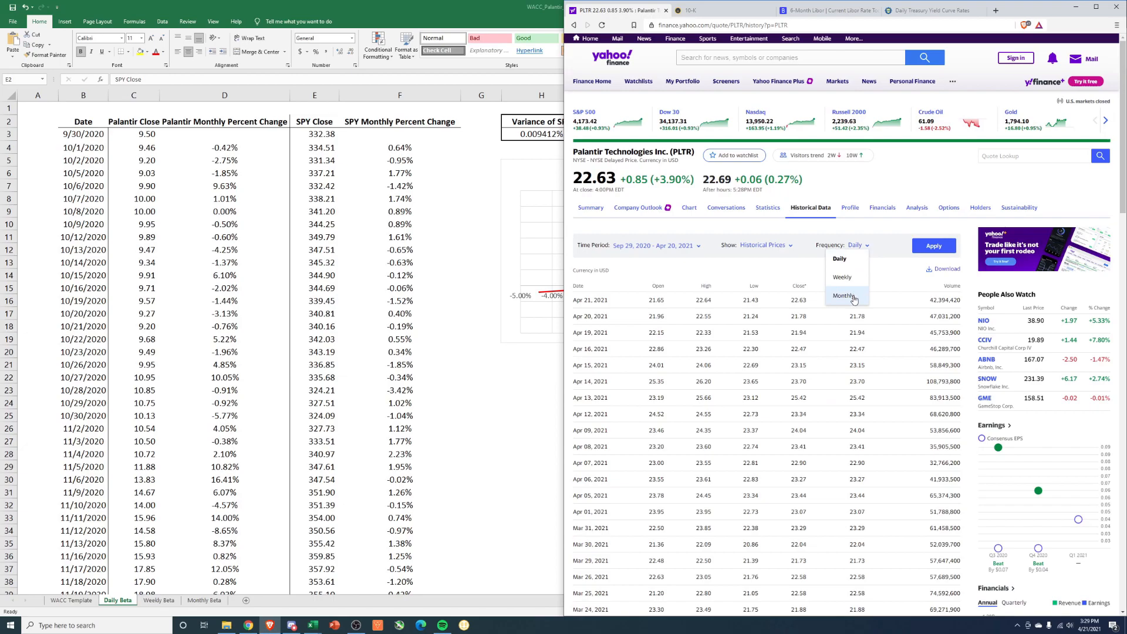
pyautogui.click(933, 248)
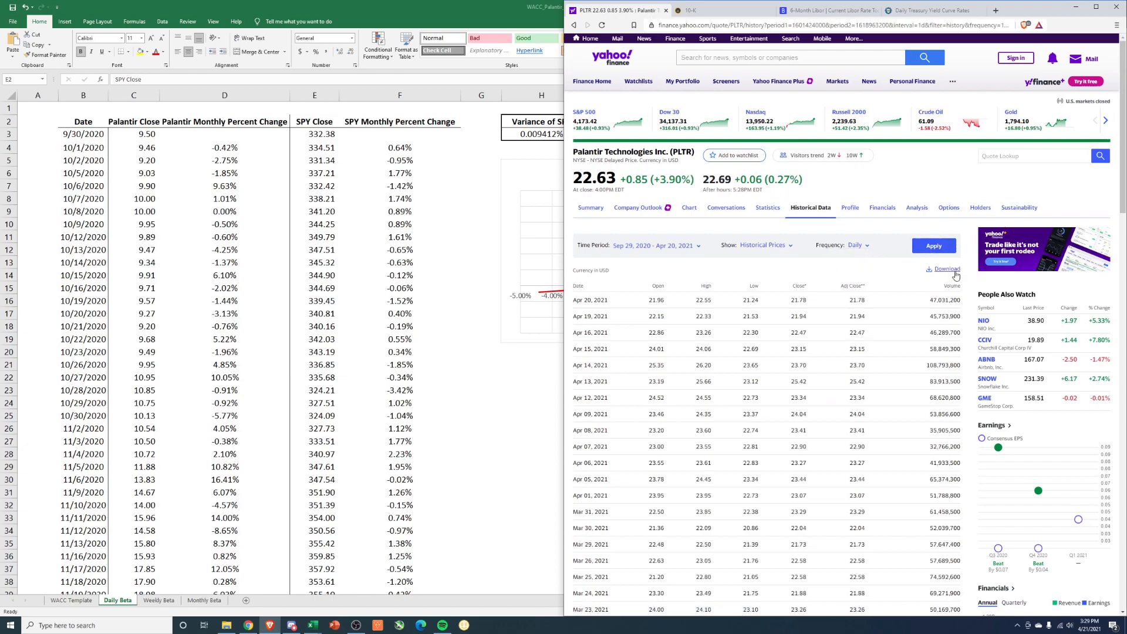
# Highlight the first rows of the Palantir Close and SPY Close prices on the Daily Beta sheet in Excel
pyautogui.click(156, 138)
pyautogui.moveTo(156, 137); pyautogui.dragTo(141, 391)
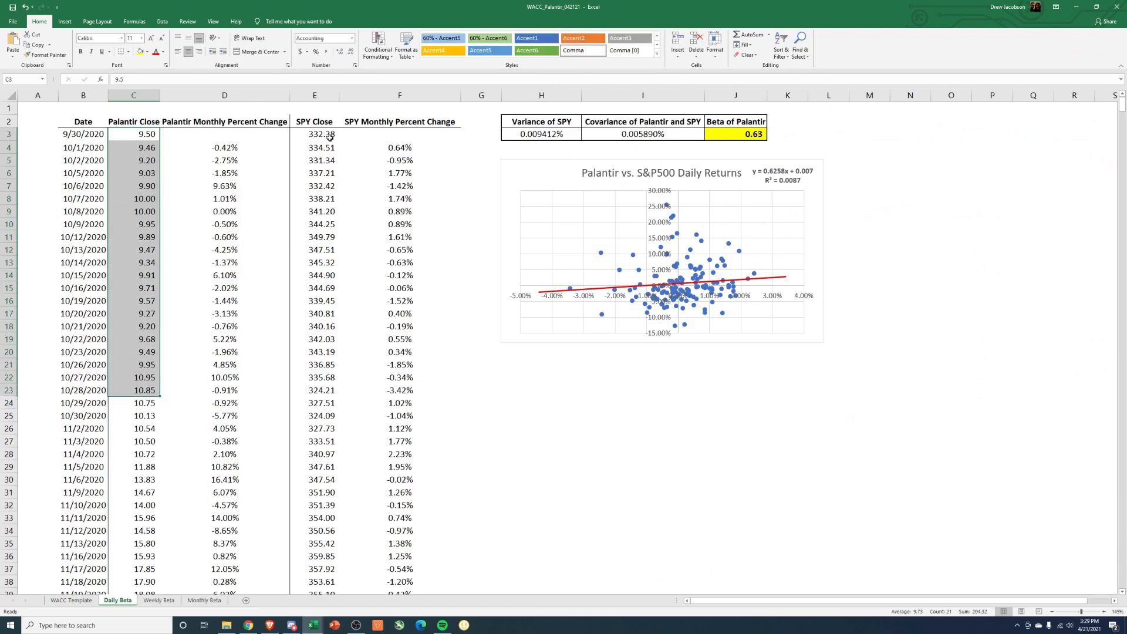
pyautogui.moveTo(330, 137); pyautogui.dragTo(324, 416)
# Search Yahoo Finance for "spy" in the browser and open the SPDR S&P 500 ETF Trust's Historical Data
pyautogui.click(257, 628)
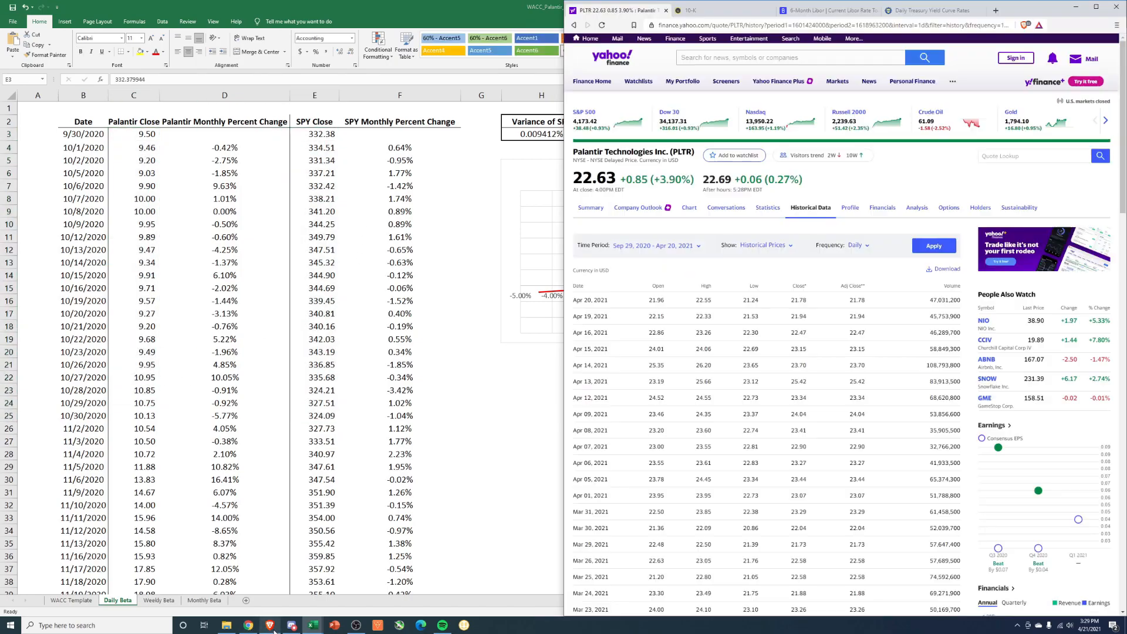
pyautogui.click(727, 54)
pyautogui.write('spy')
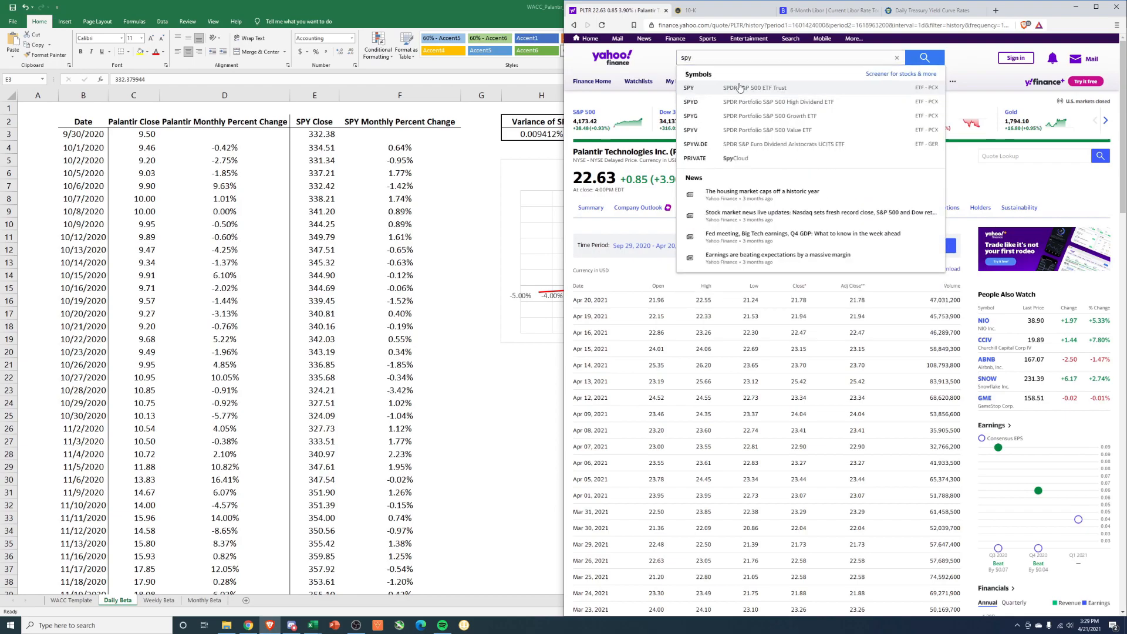
pyautogui.press('Return')
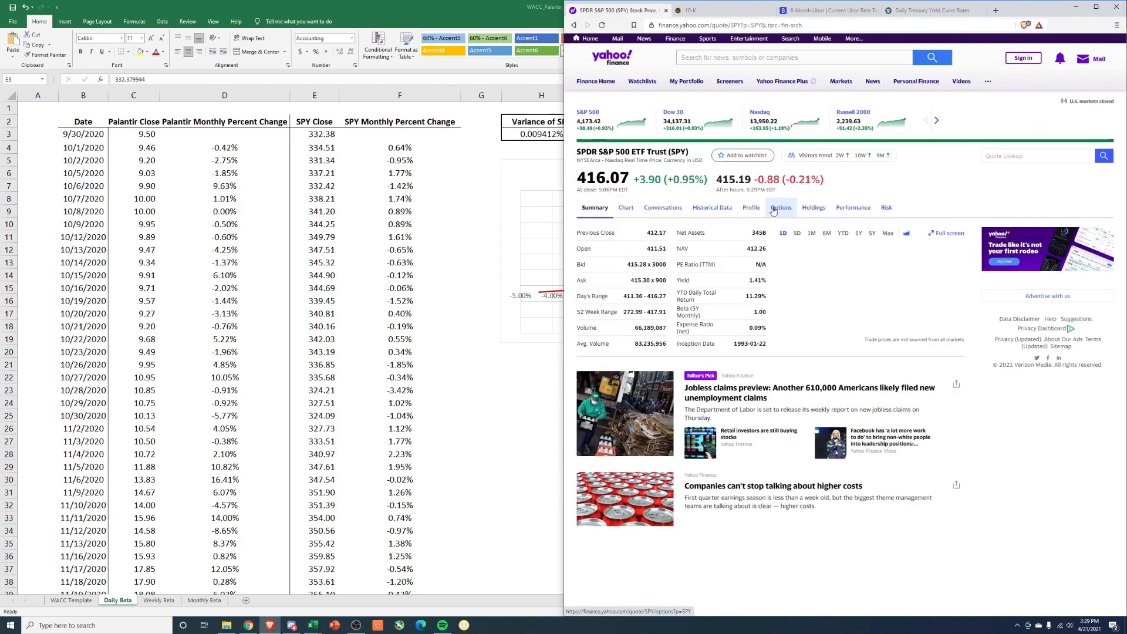
pyautogui.click(705, 209)
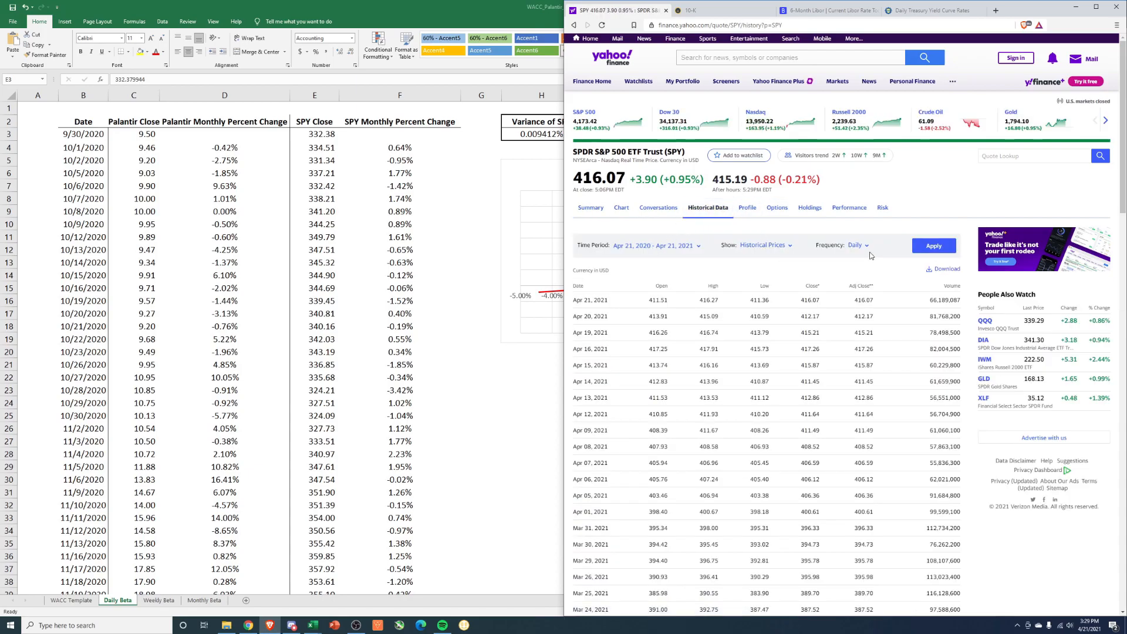
# Search Yahoo Finance for "vtsax" and open the Vanguard Total Stock Market Index Fund's Historical Data
pyautogui.click(747, 56)
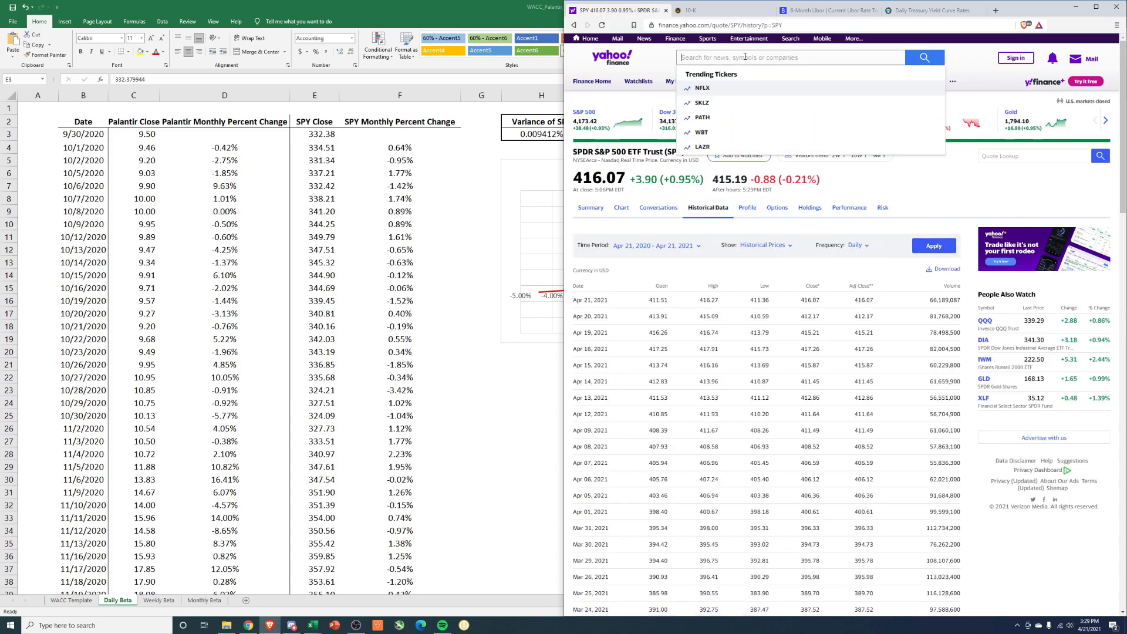
pyautogui.write('vtsax')
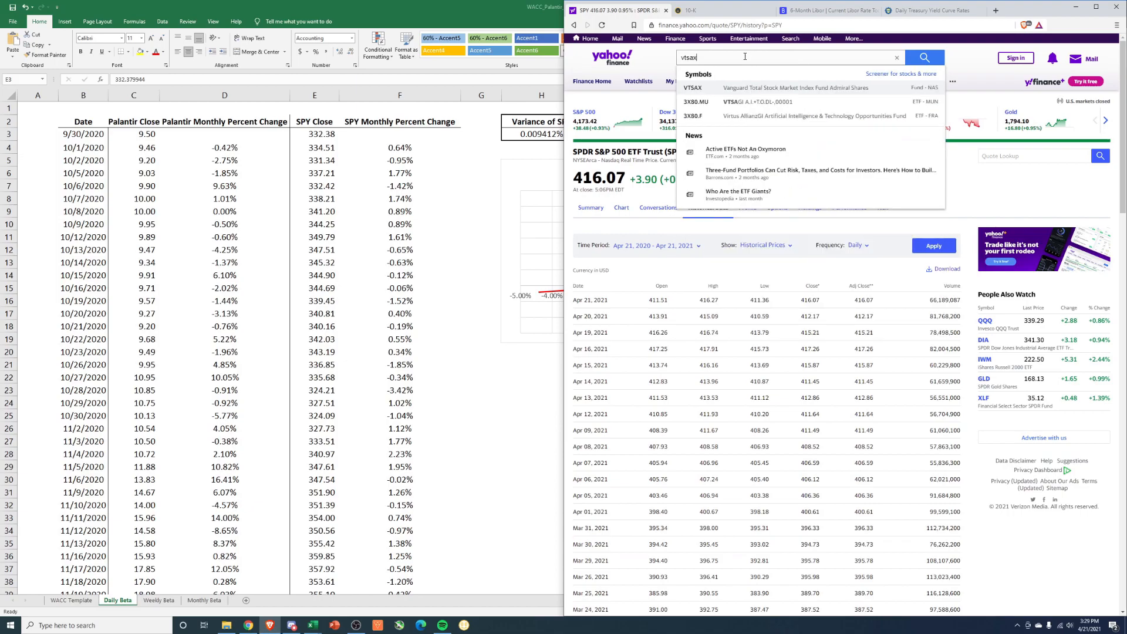
pyautogui.click(757, 91)
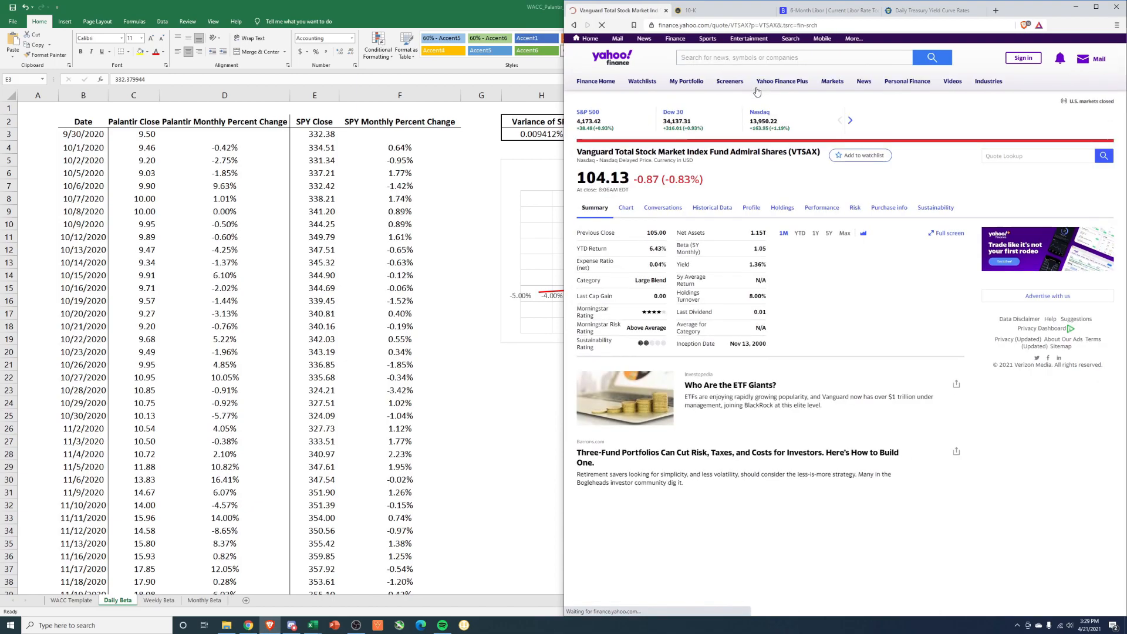
pyautogui.click(710, 209)
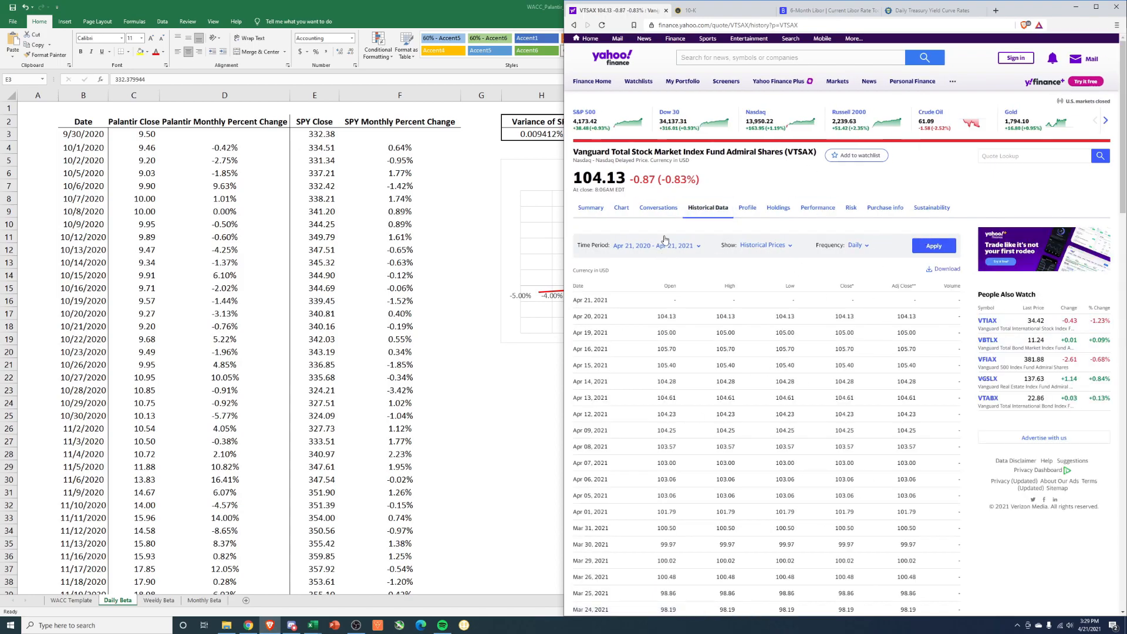
# Return to Excel and inspect the Daily Beta sheet's SPY percent change, Variance of SPY, Covariance and Beta of Palantir formulas
pyautogui.click(313, 626)
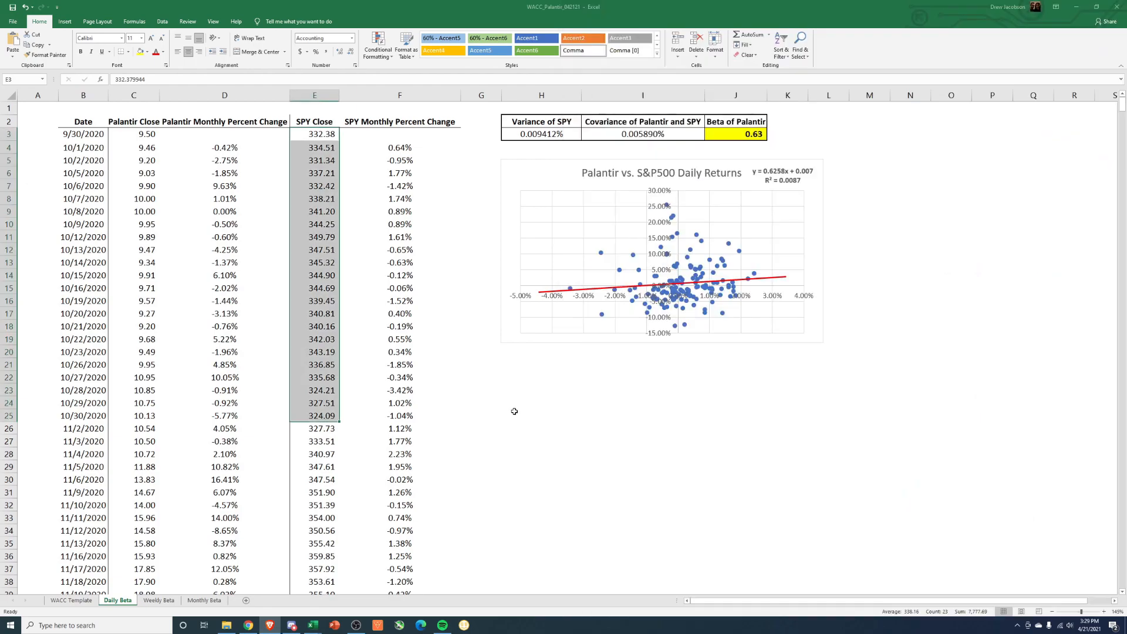
pyautogui.click(385, 327)
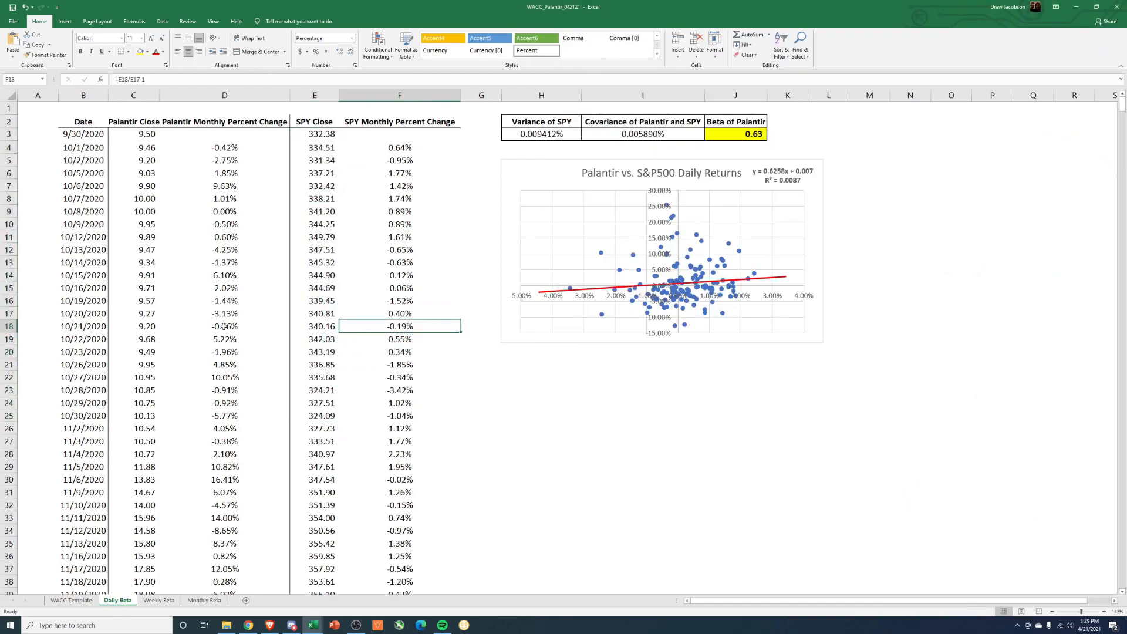
pyautogui.click(750, 136)
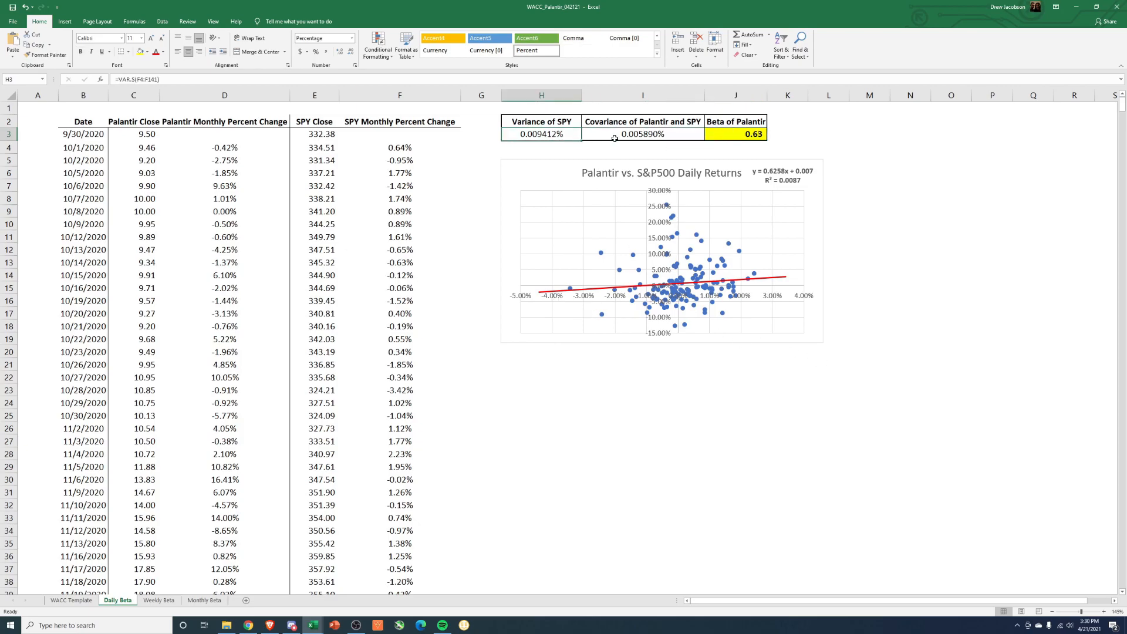
pyautogui.click(530, 135)
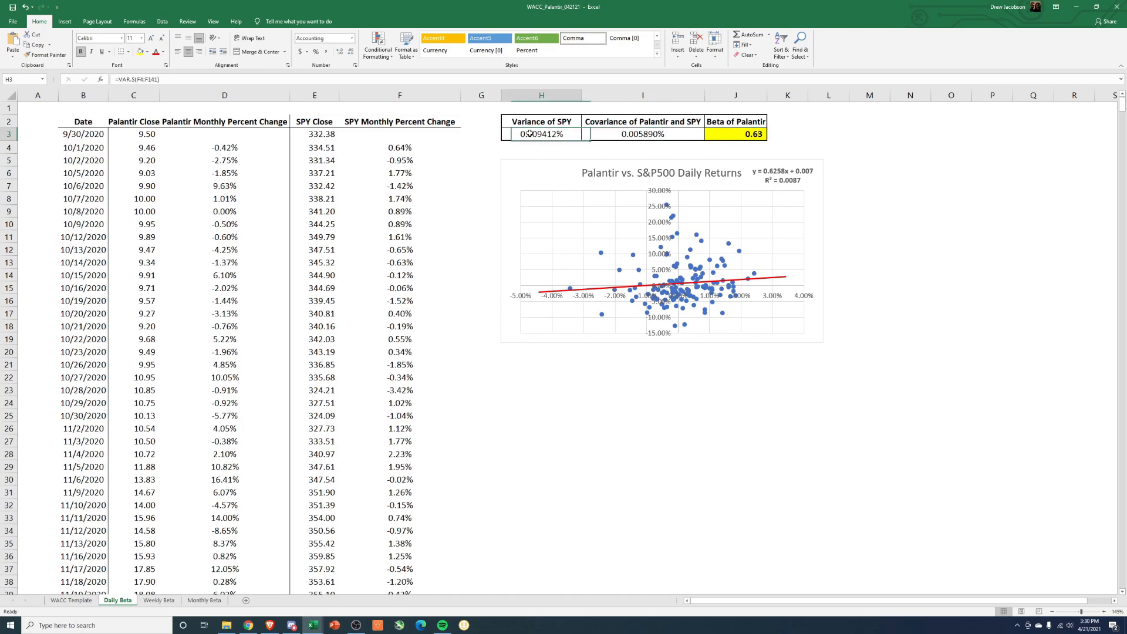
pyautogui.click(619, 138)
pyautogui.click(743, 131)
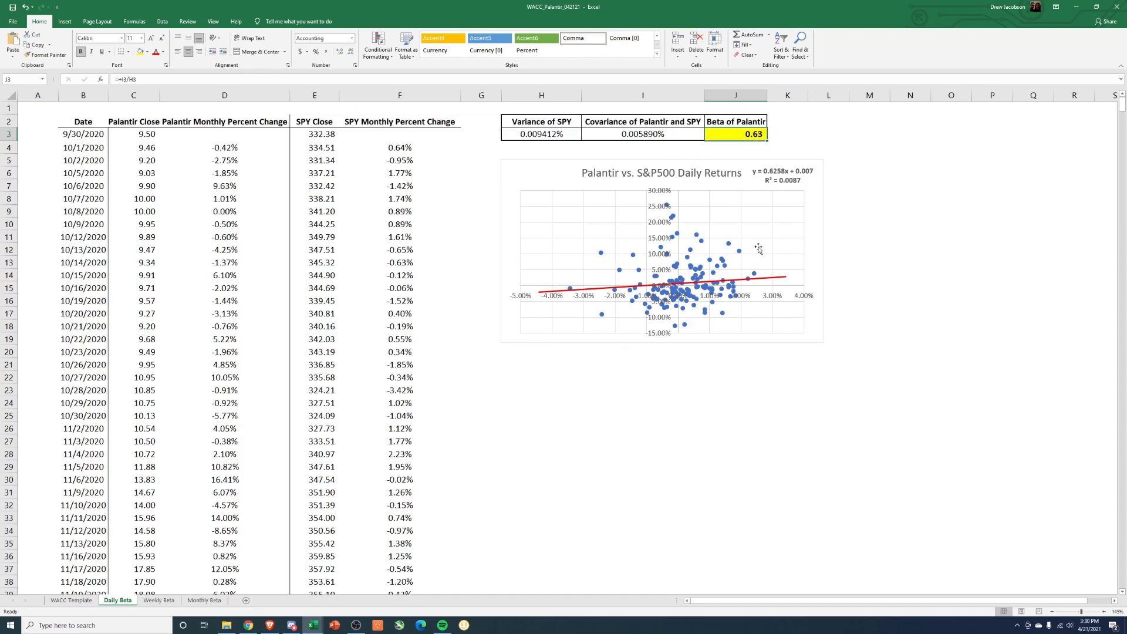
# Highlight the Palantir and SPY percent change columns, and inspect the trendline equation on the daily returns chart
pyautogui.moveTo(236, 148); pyautogui.dragTo(235, 468)
pyautogui.moveTo(402, 148); pyautogui.dragTo(432, 488)
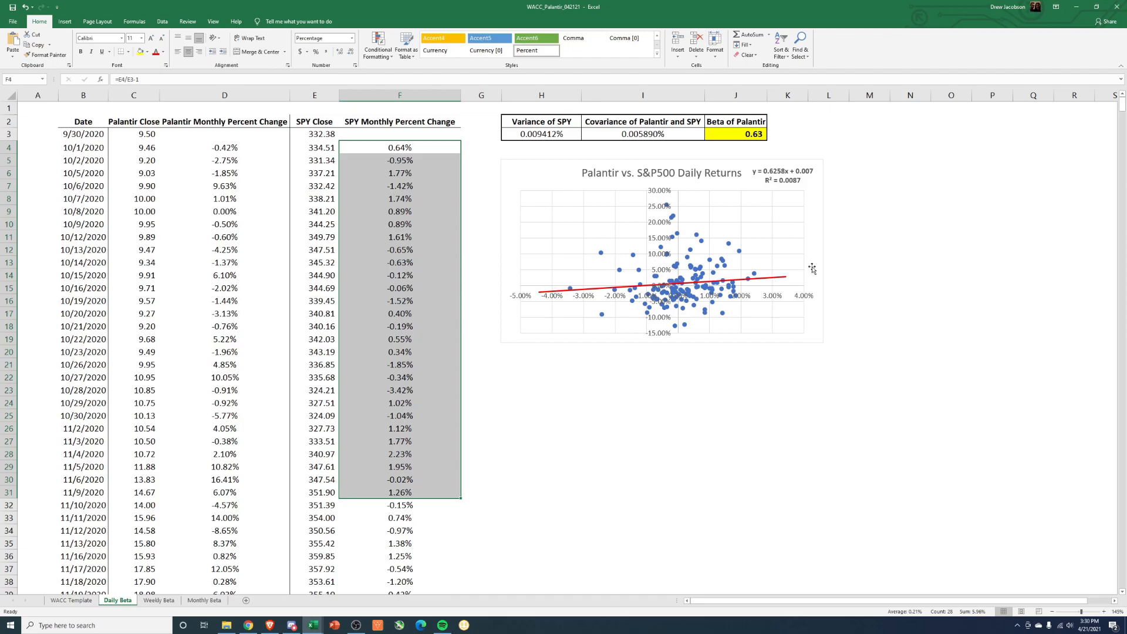
pyautogui.click(858, 248)
pyautogui.click(808, 279)
pyautogui.click(772, 171)
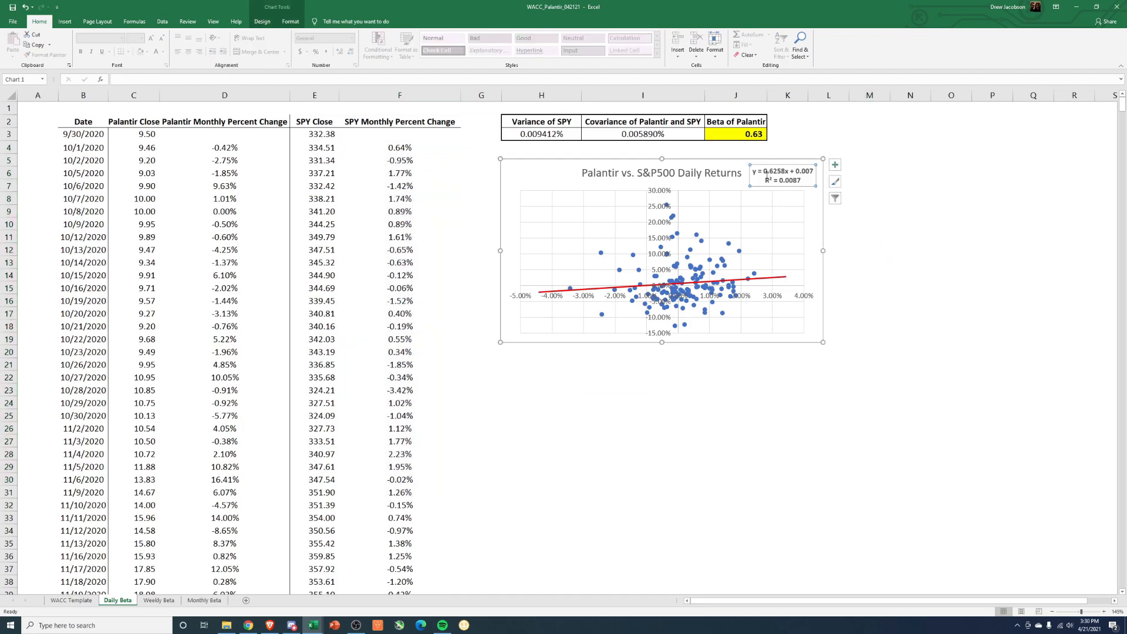
pyautogui.click(946, 415)
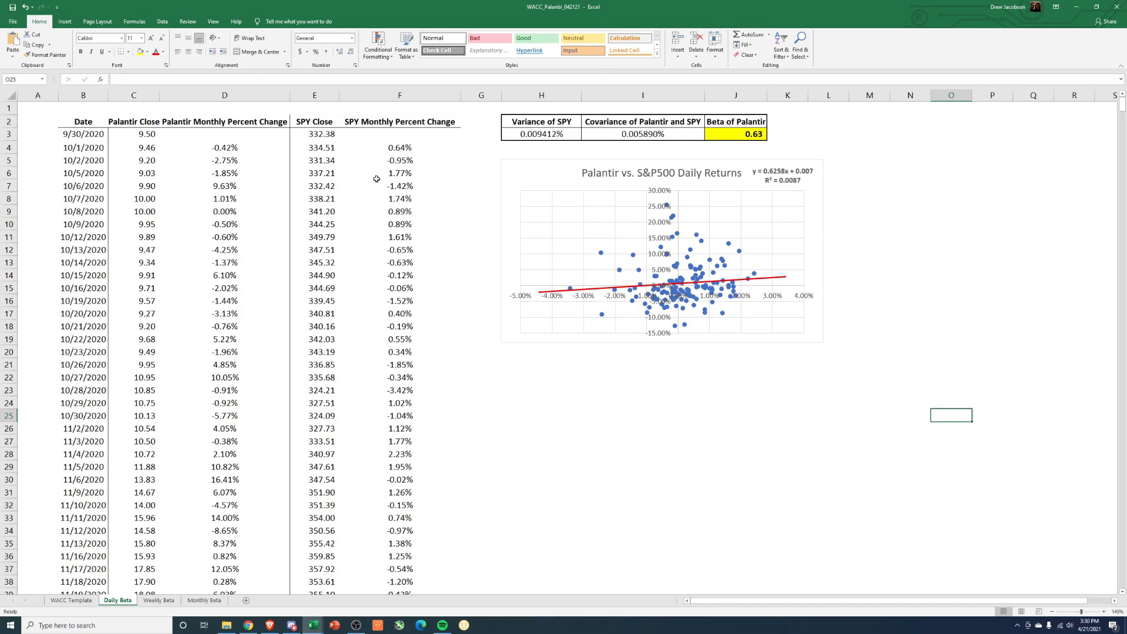
# Examine Palantir's large daily percent changes between 10/27/2020 and 11/17/2020 on the Daily Beta sheet
pyautogui.scroll(-3, 244, 185)
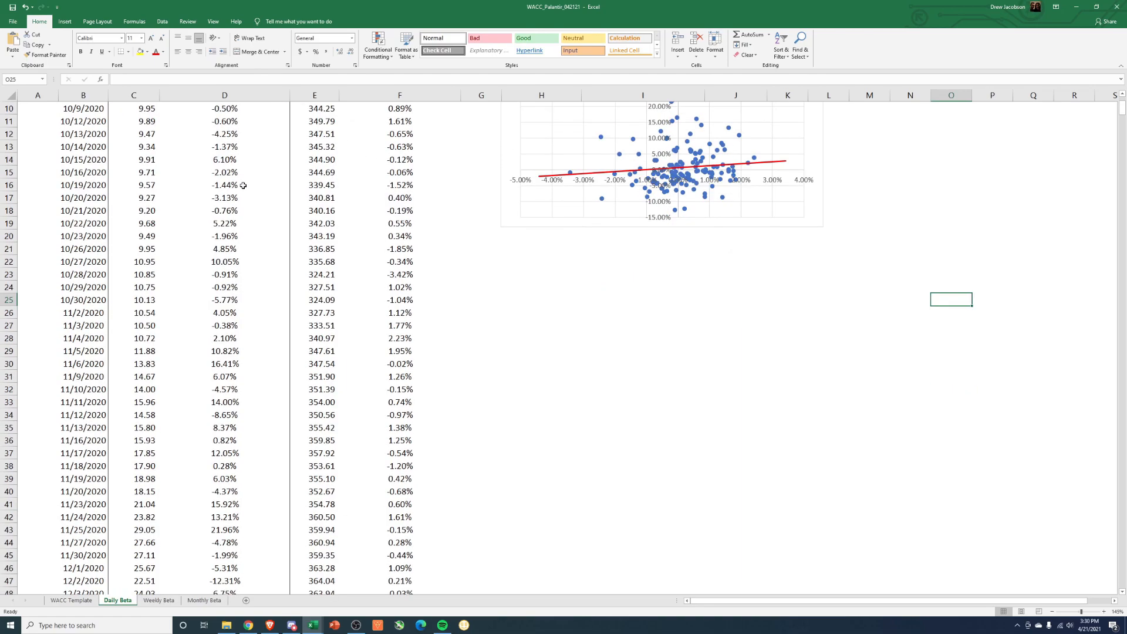
pyautogui.click(238, 263)
pyautogui.scroll(-1, 219, 332)
pyautogui.click(220, 332)
pyautogui.scroll(-2, 219, 329)
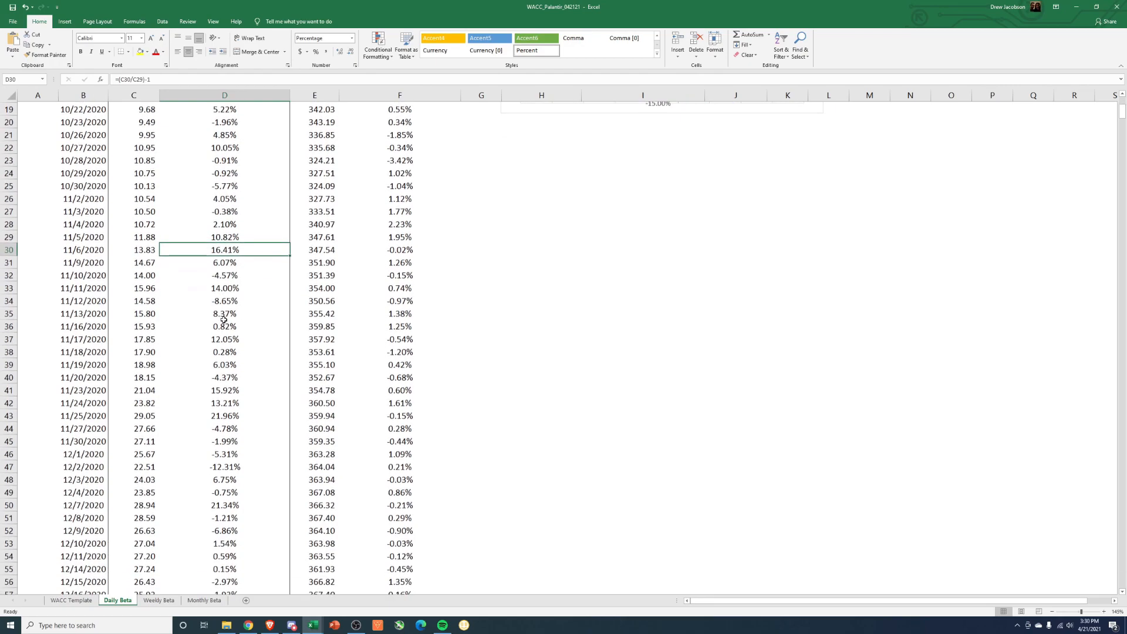
pyautogui.click(220, 287)
pyautogui.click(218, 338)
# Examine Palantir's large daily percent changes between 11/23/2020 and 12/7/2020, and return to the start of the sheet
pyautogui.scroll(-3, 218, 339)
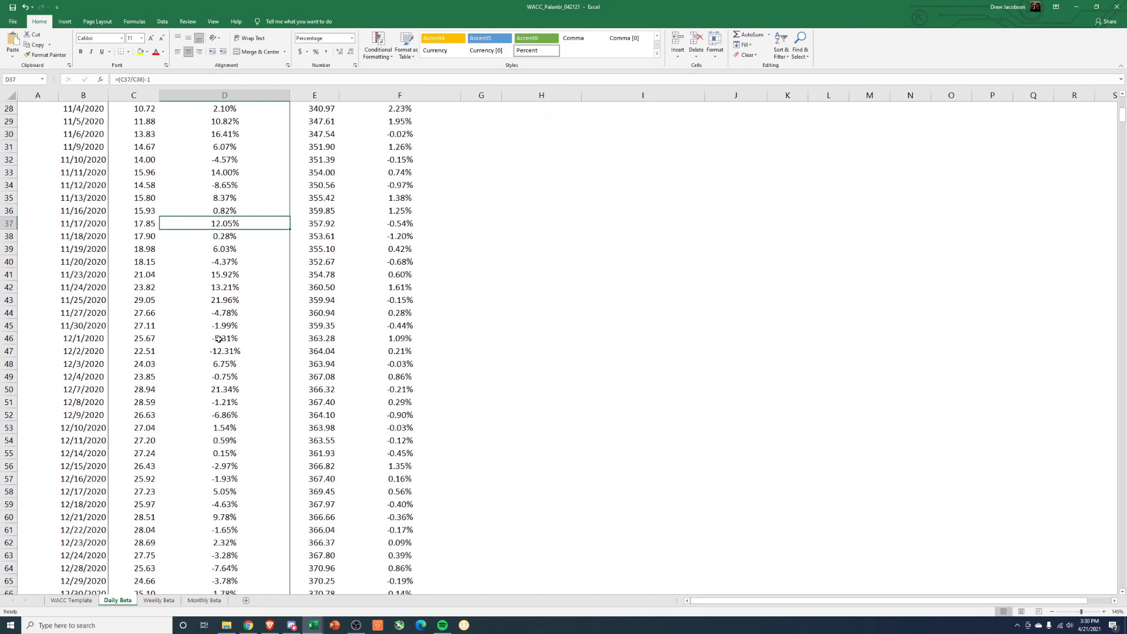
pyautogui.click(224, 274)
pyautogui.click(222, 287)
pyautogui.click(222, 300)
pyautogui.scroll(-4, 222, 305)
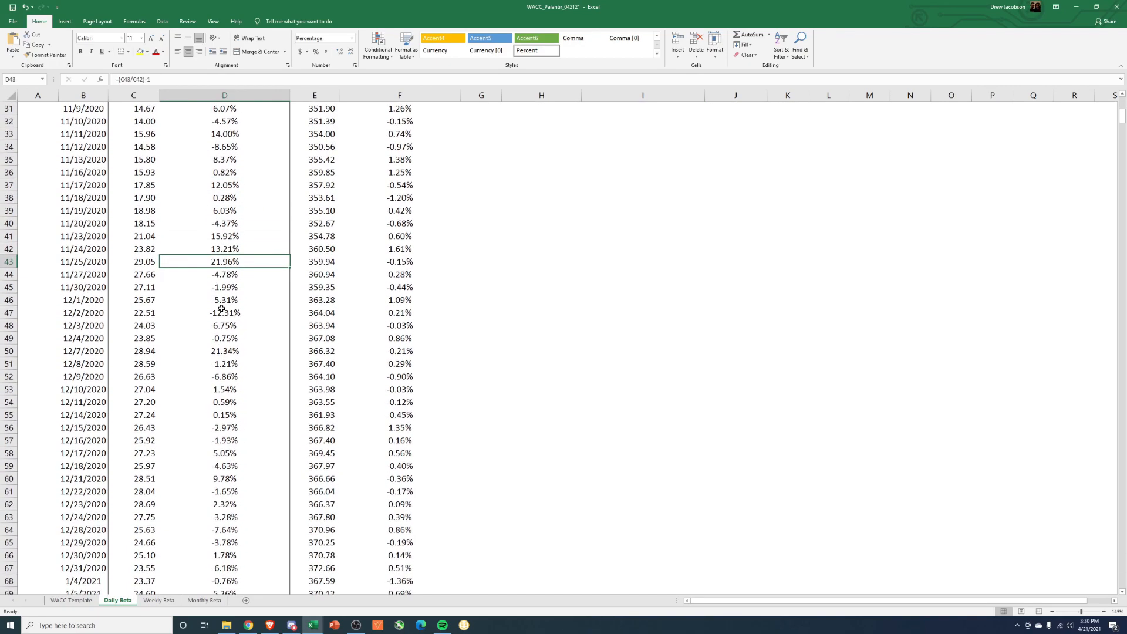
pyautogui.scroll(-2, 222, 310)
pyautogui.click(223, 159)
pyautogui.scroll(-4, 249, 322)
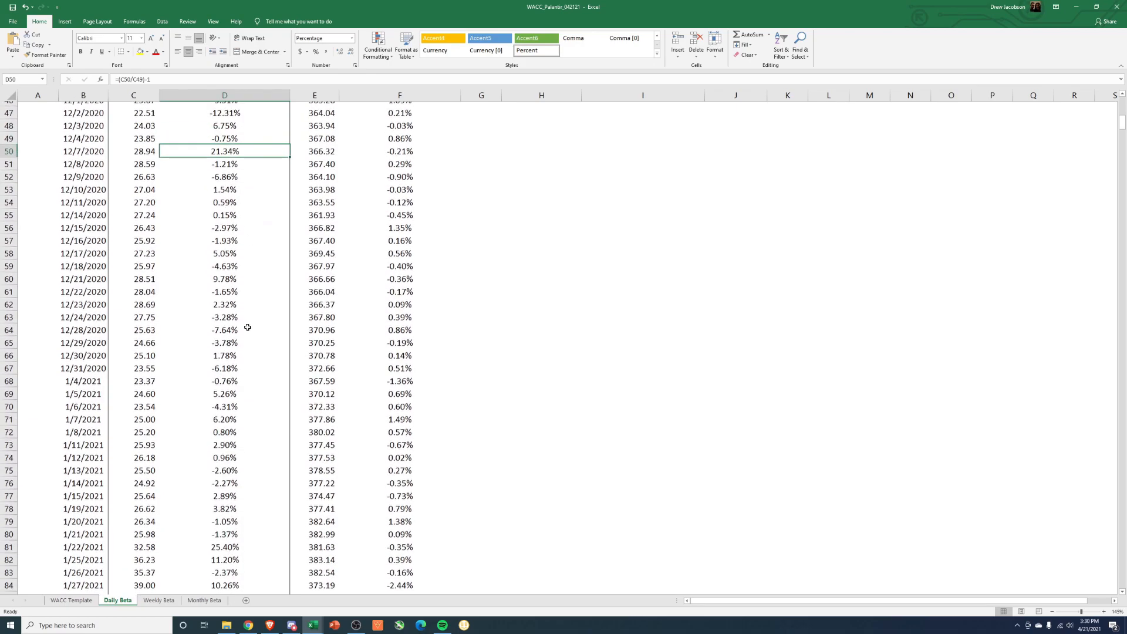
pyautogui.scroll(19, 258, 388)
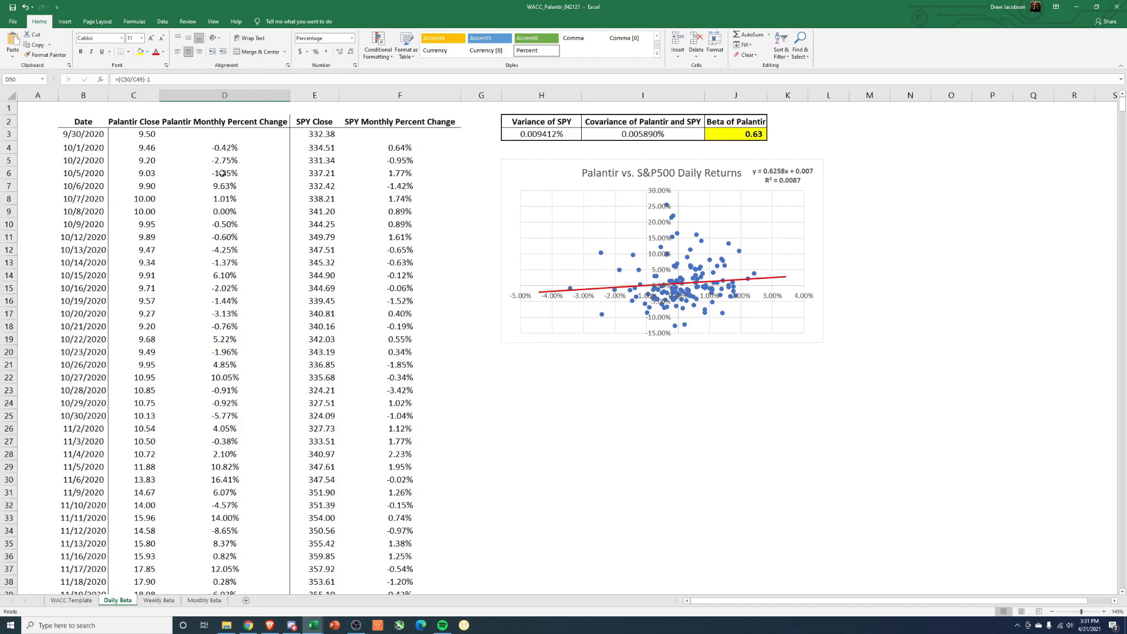
# Review the full extent of the Palantir Close and SPY Close columns, and check the daily Beta of Palantir cell
pyautogui.click(145, 136)
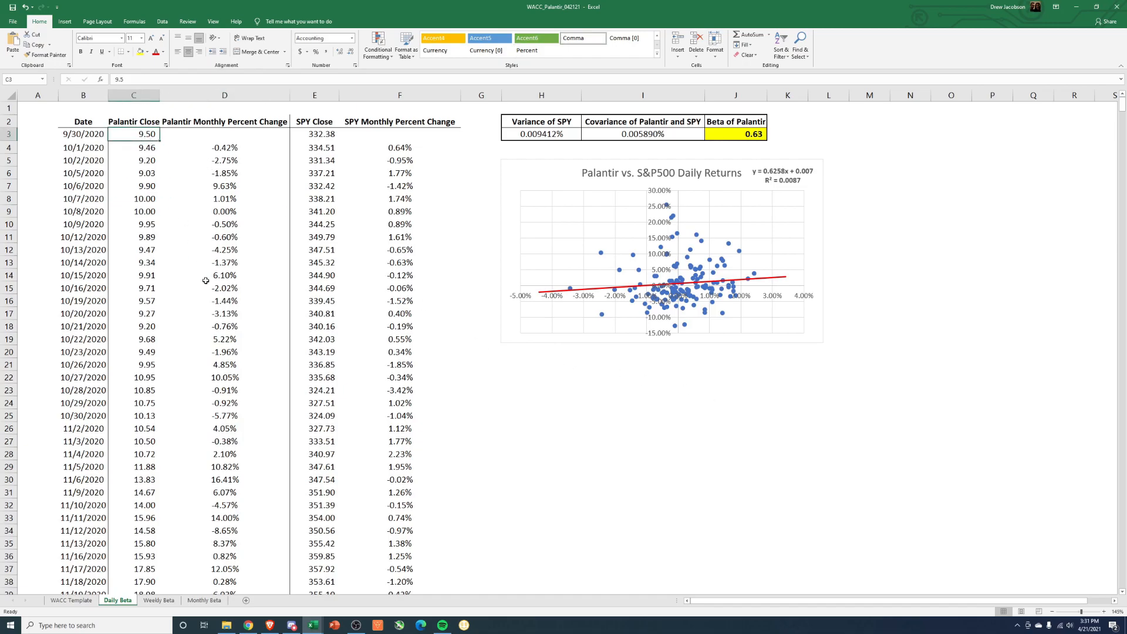
pyautogui.hotkey('ctrl', 'Down')
pyautogui.press('Right')
pyautogui.press('Right')
pyautogui.hotkey('ctrl', 'Up')
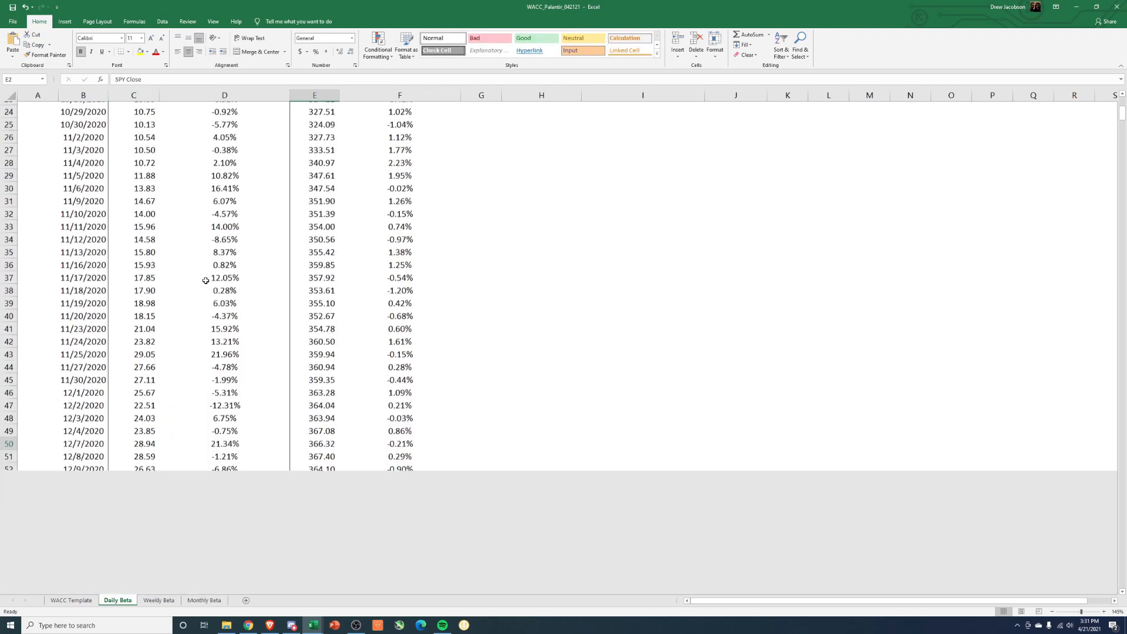
pyautogui.press('Down')
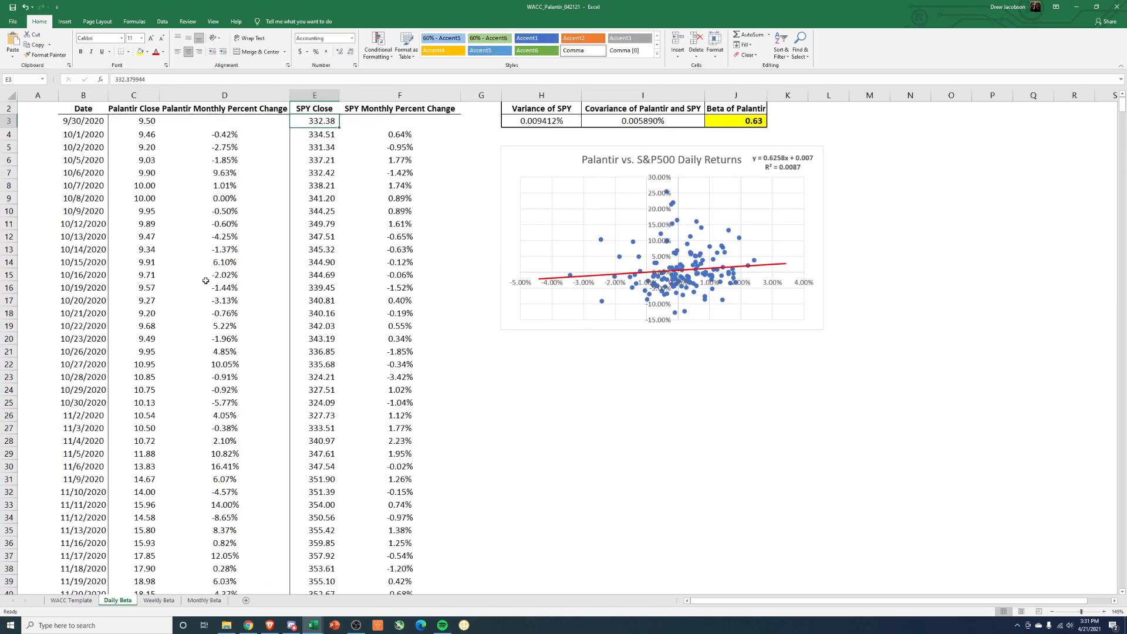
pyautogui.click(707, 124)
pyautogui.scroll(1, 914, 301)
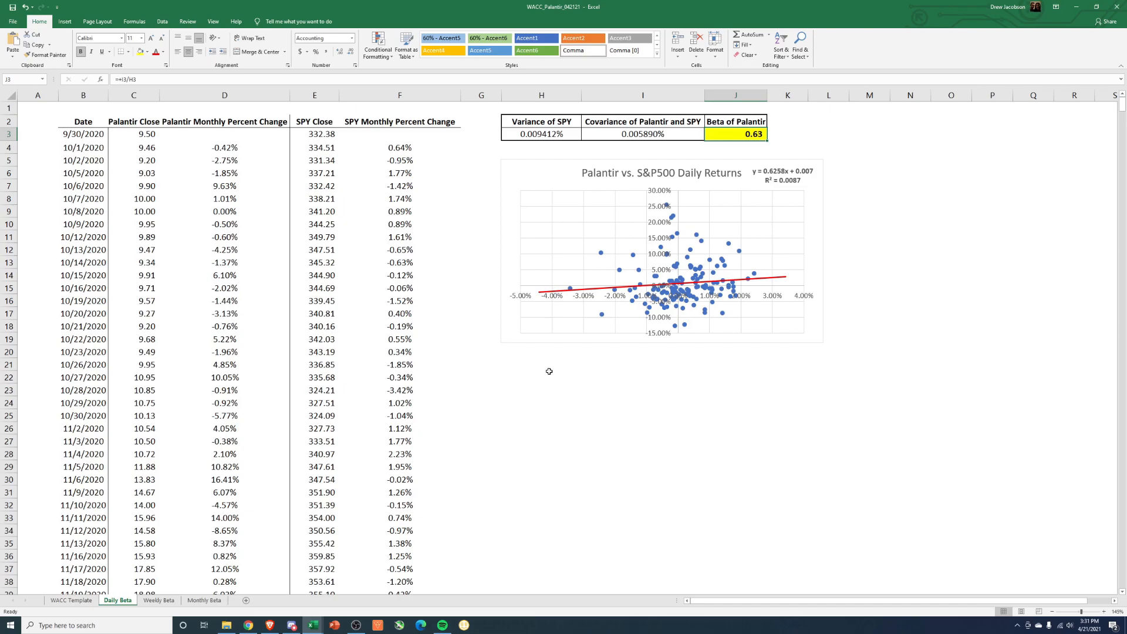
pyautogui.click(568, 393)
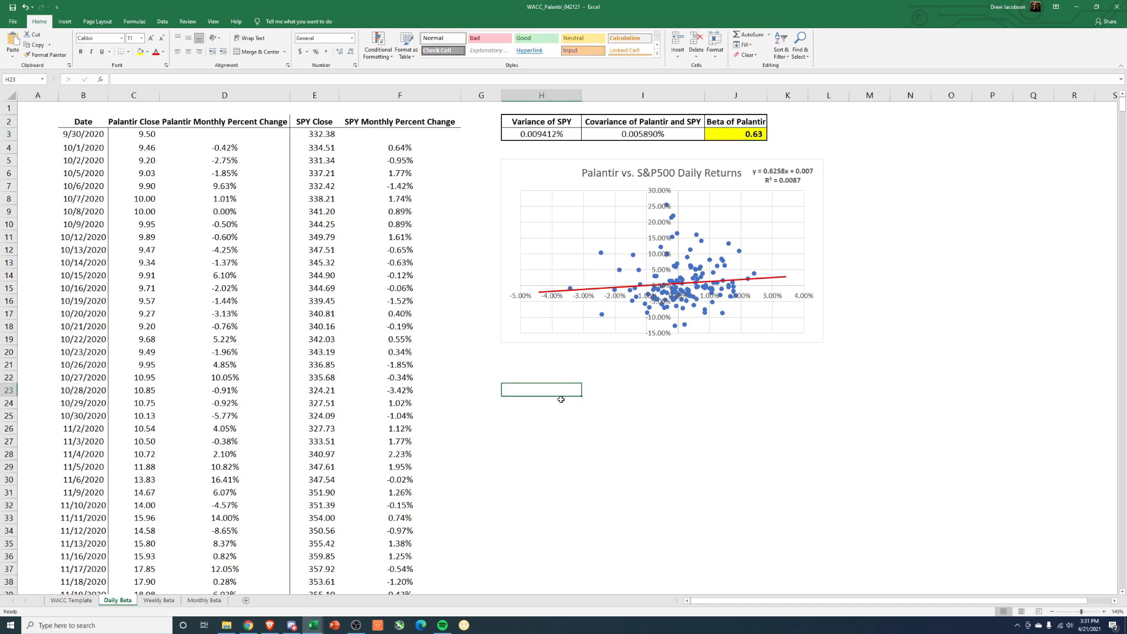
# Open the Weekly Beta sheet and review its Palantir Close prices, dates and Beta of Palantir formula
pyautogui.click(167, 605)
pyautogui.click(566, 439)
pyautogui.click(140, 134)
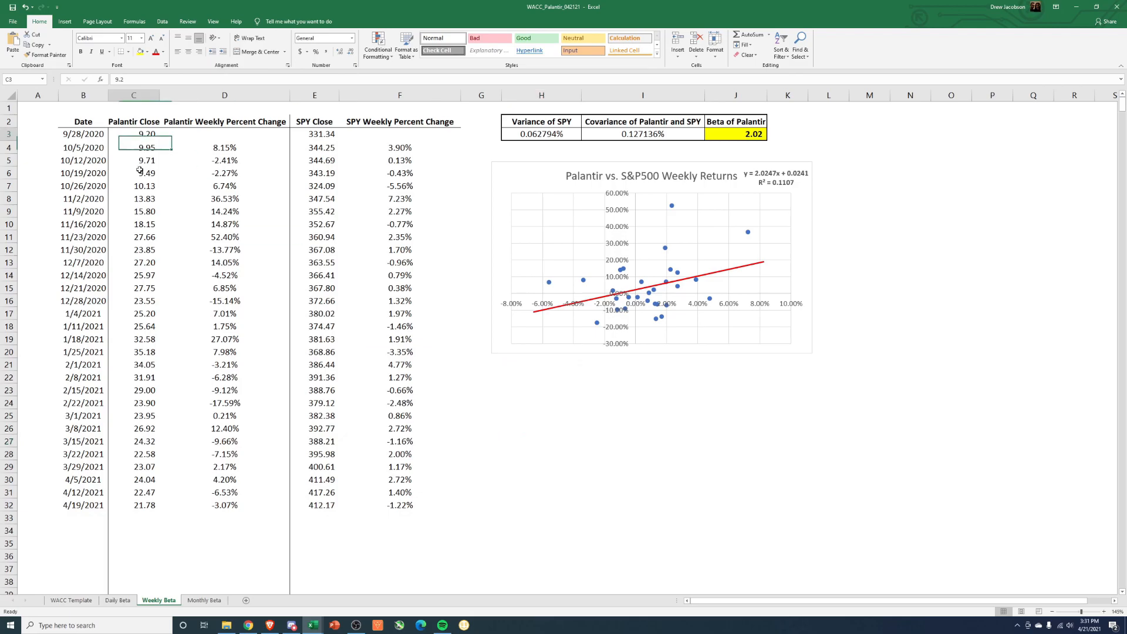
pyautogui.moveTo(140, 152); pyautogui.dragTo(141, 505)
pyautogui.moveTo(84, 135); pyautogui.dragTo(89, 505)
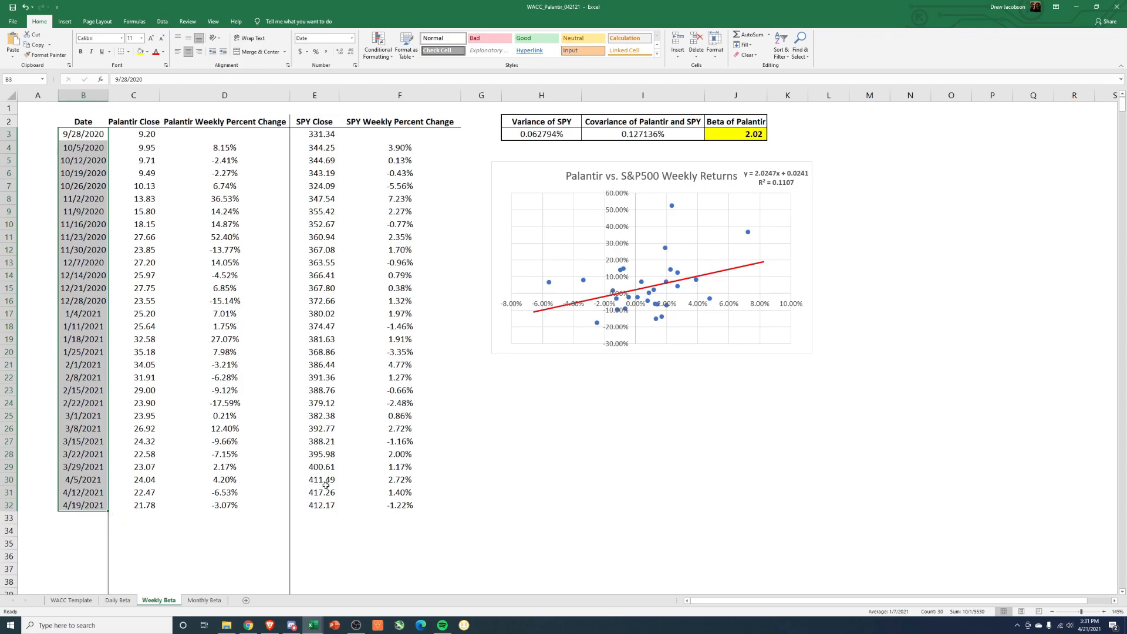
pyautogui.click(732, 138)
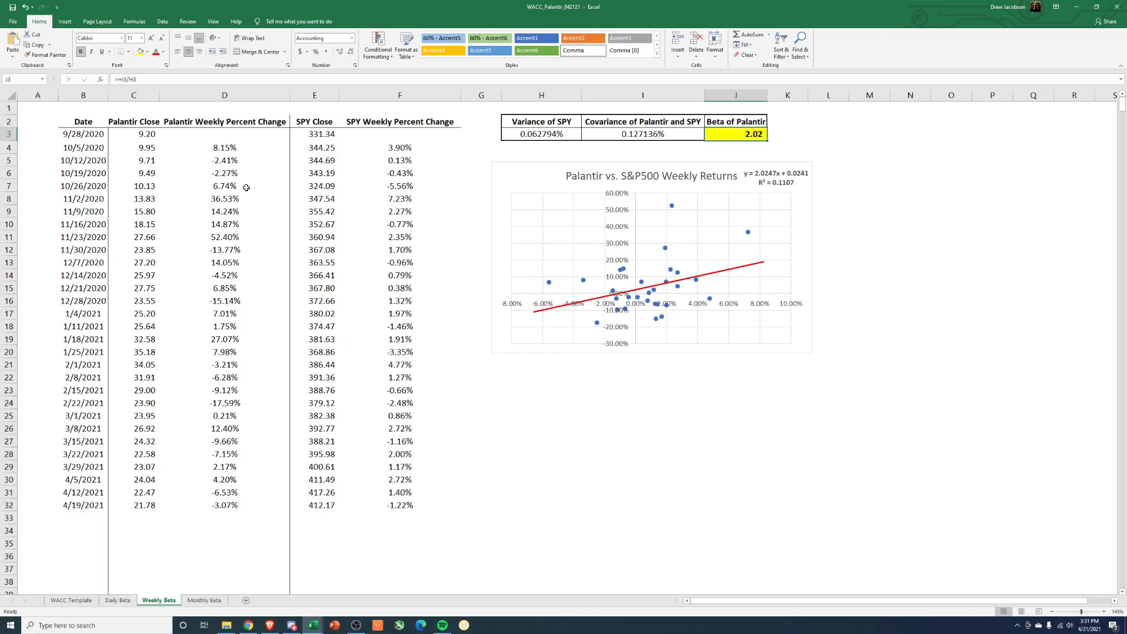
# Examine individual Palantir Weekly Percent Change values on the Weekly Beta sheet, starting with the 10/5/2020 formula
pyautogui.click(228, 147)
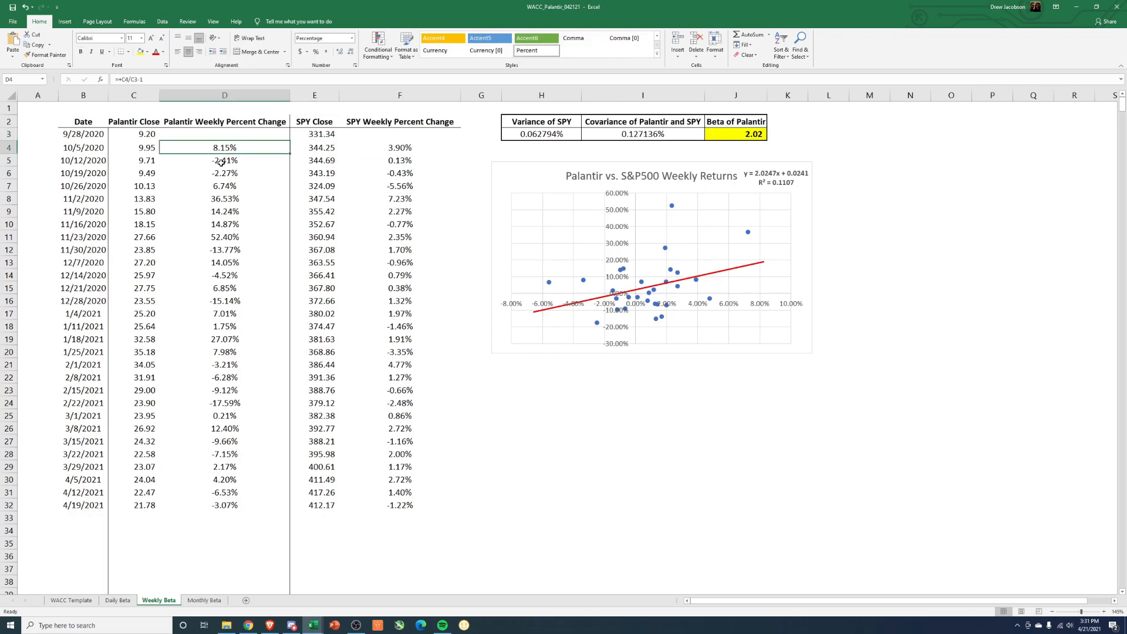
pyautogui.click(231, 201)
pyautogui.click(229, 221)
pyautogui.click(228, 201)
pyautogui.click(227, 208)
pyautogui.moveTo(228, 200); pyautogui.dragTo(226, 518)
pyautogui.click(222, 530)
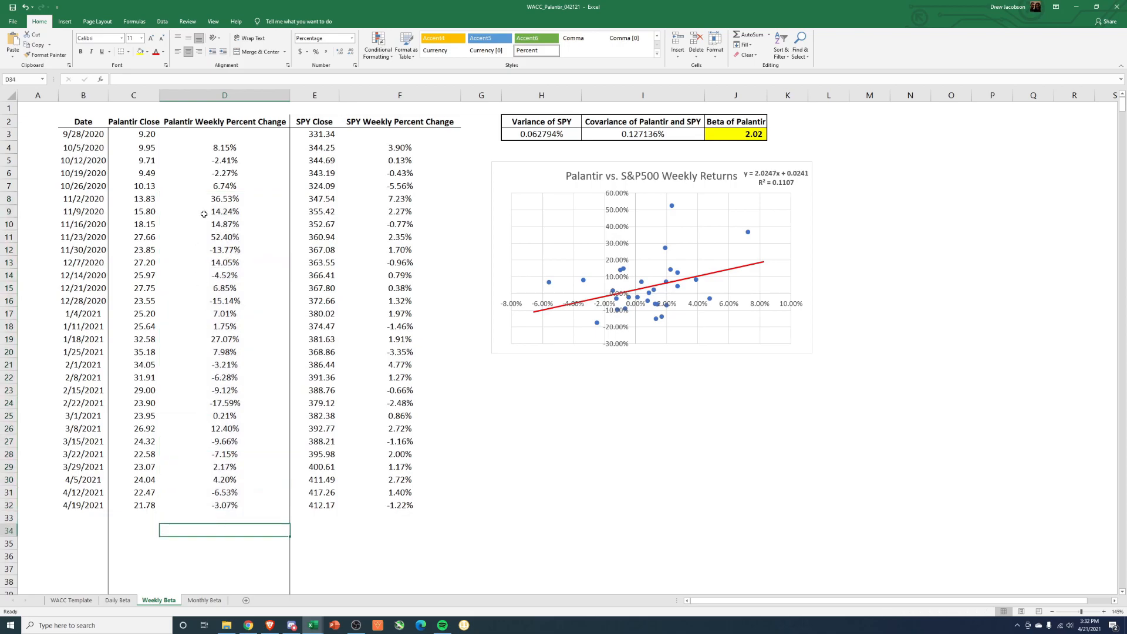
# Highlight the weekly percent changes, Palantir Close prices and dates in full, and recheck the weekly Beta of Palantir
pyautogui.moveTo(248, 149); pyautogui.dragTo(254, 507)
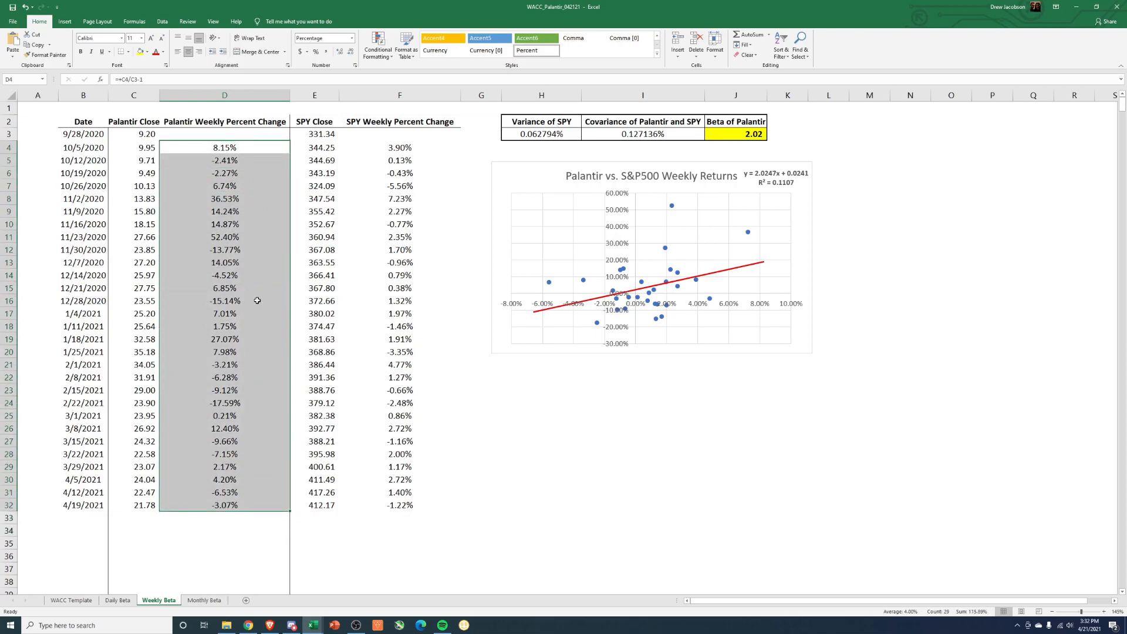
pyautogui.moveTo(145, 135); pyautogui.dragTo(151, 511)
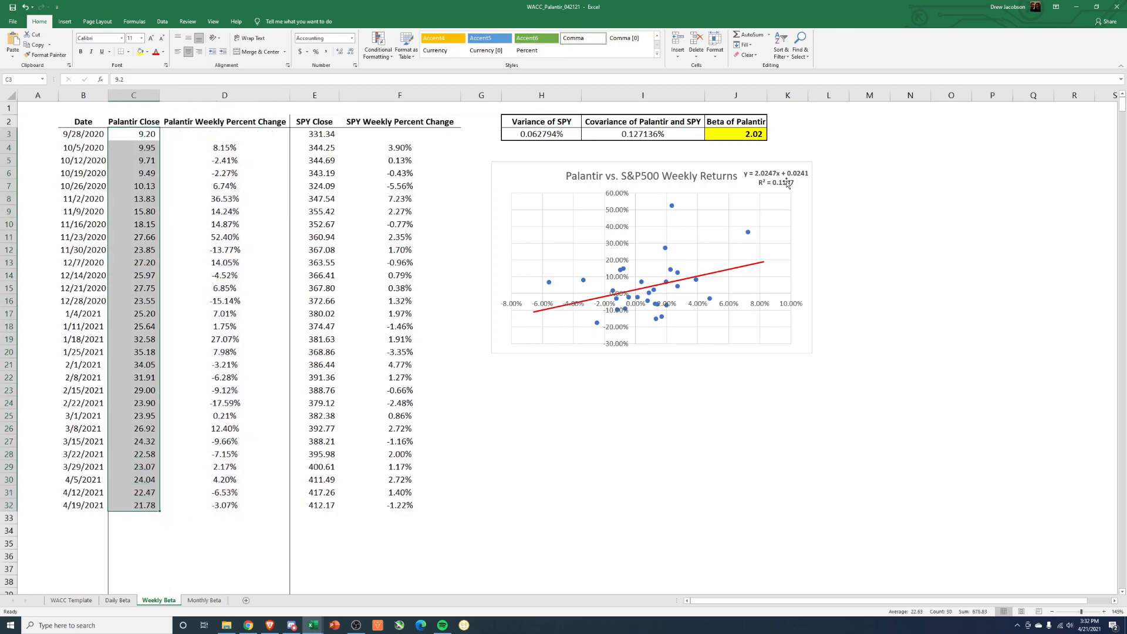
pyautogui.click(750, 139)
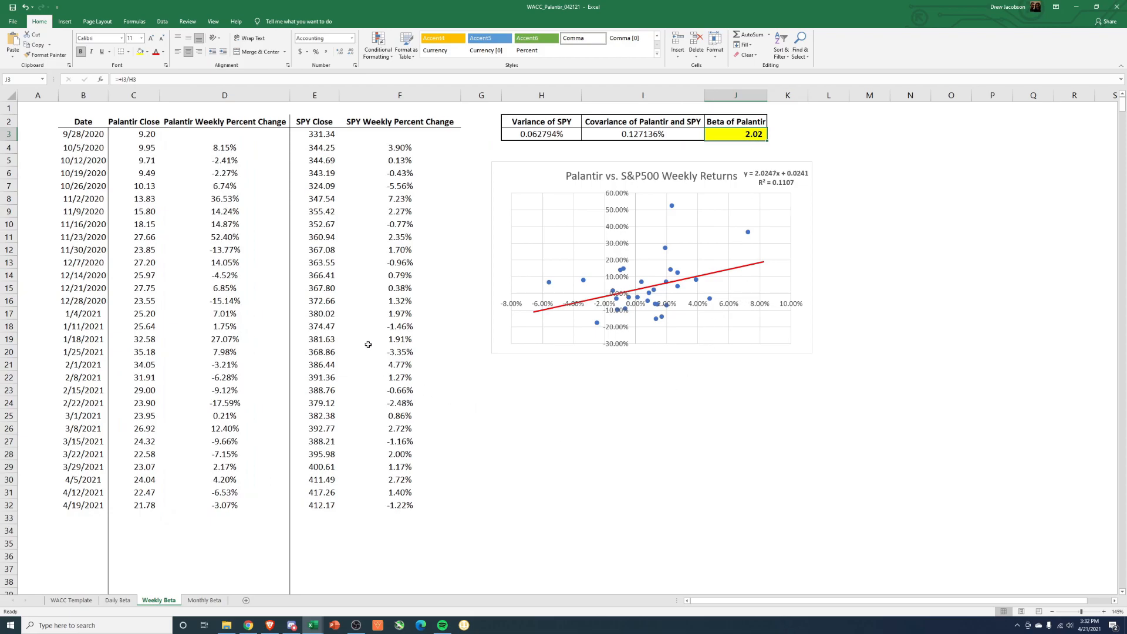
pyautogui.moveTo(91, 505); pyautogui.dragTo(87, 136)
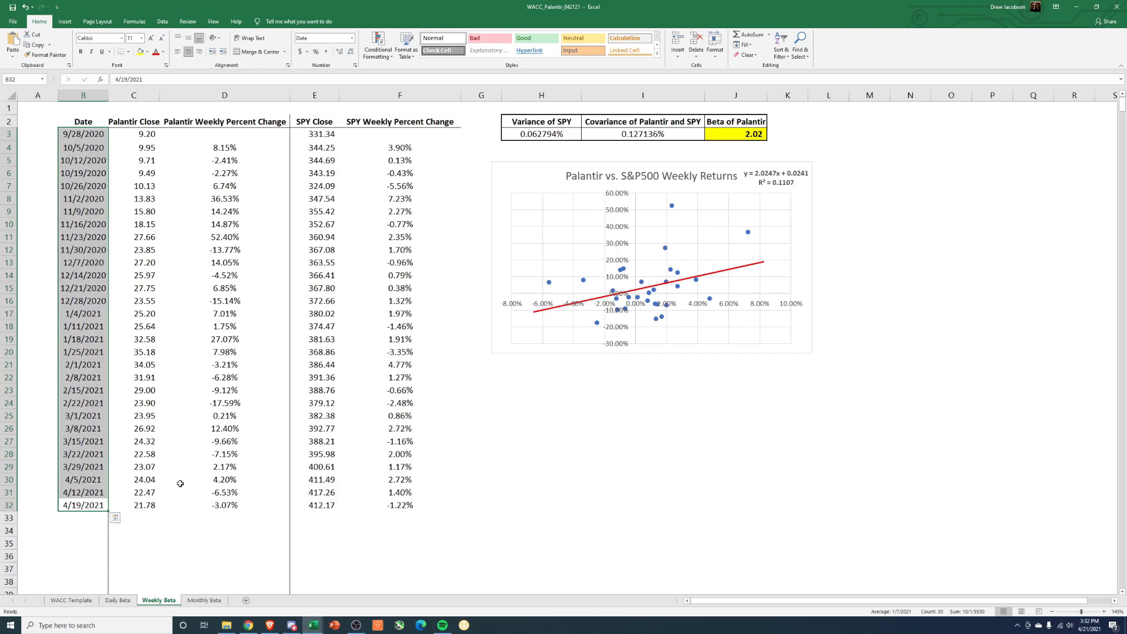
# Return to the Daily Beta sheet and review Palantir's daily percent changes from the first date to the last
pyautogui.click(118, 600)
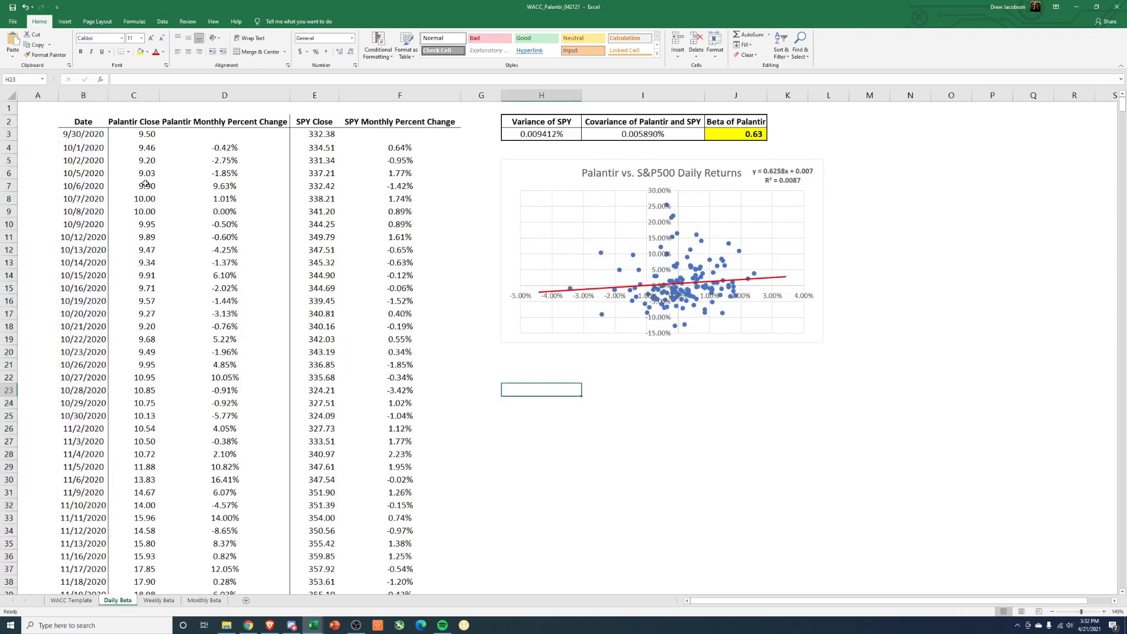
pyautogui.click(258, 198)
pyautogui.click(222, 150)
pyautogui.scroll(-20, 245, 212)
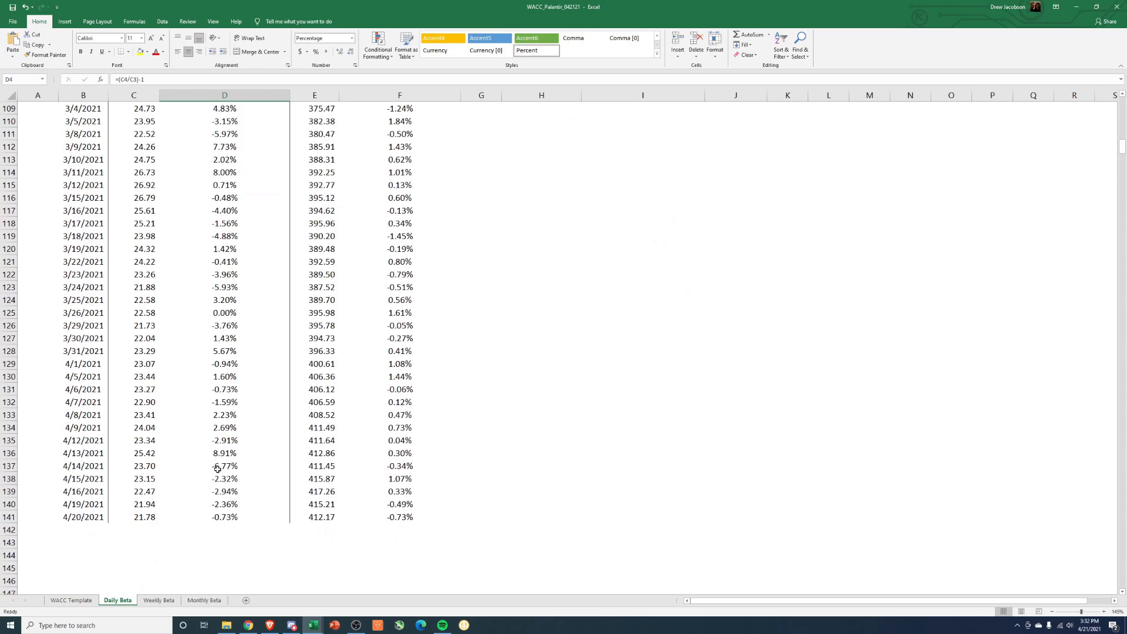
pyautogui.scroll(1, 380, 406)
pyautogui.scroll(20, 379, 406)
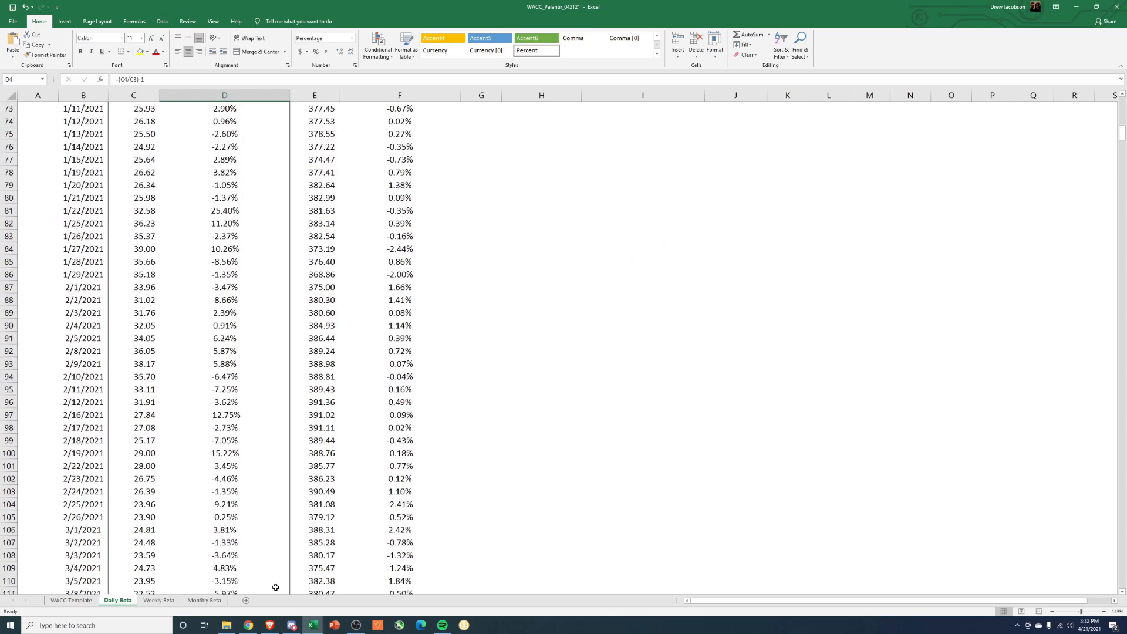
# Open the Monthly Beta sheet and highlight its full range of dates from 10/1/2020 to 4/1/2021
pyautogui.scroll(1, 215, 552)
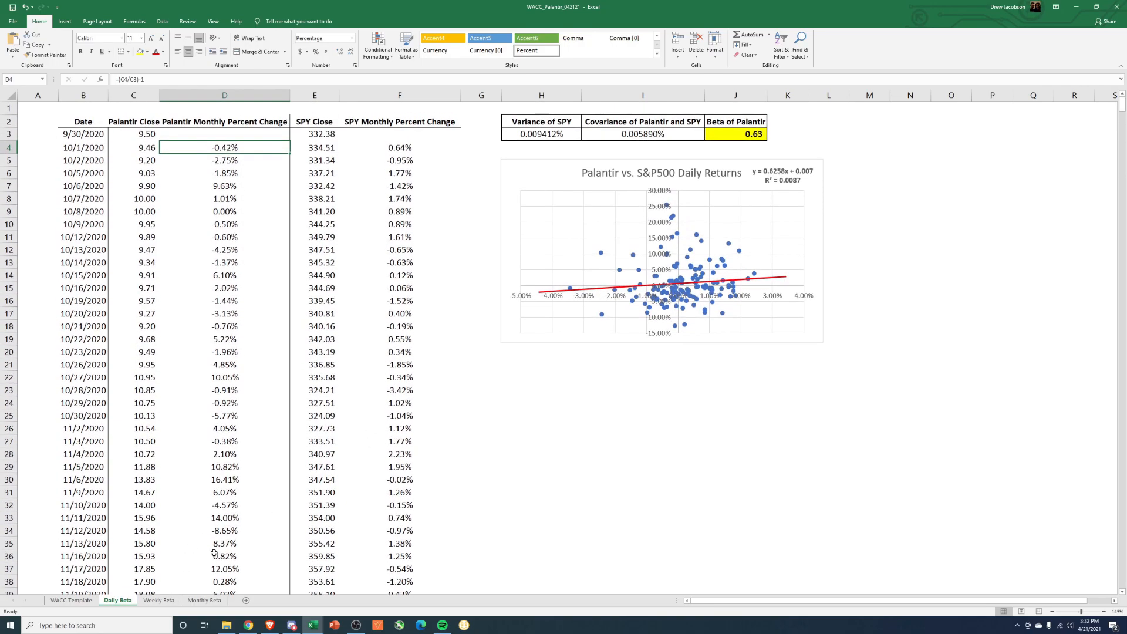
pyautogui.click(205, 601)
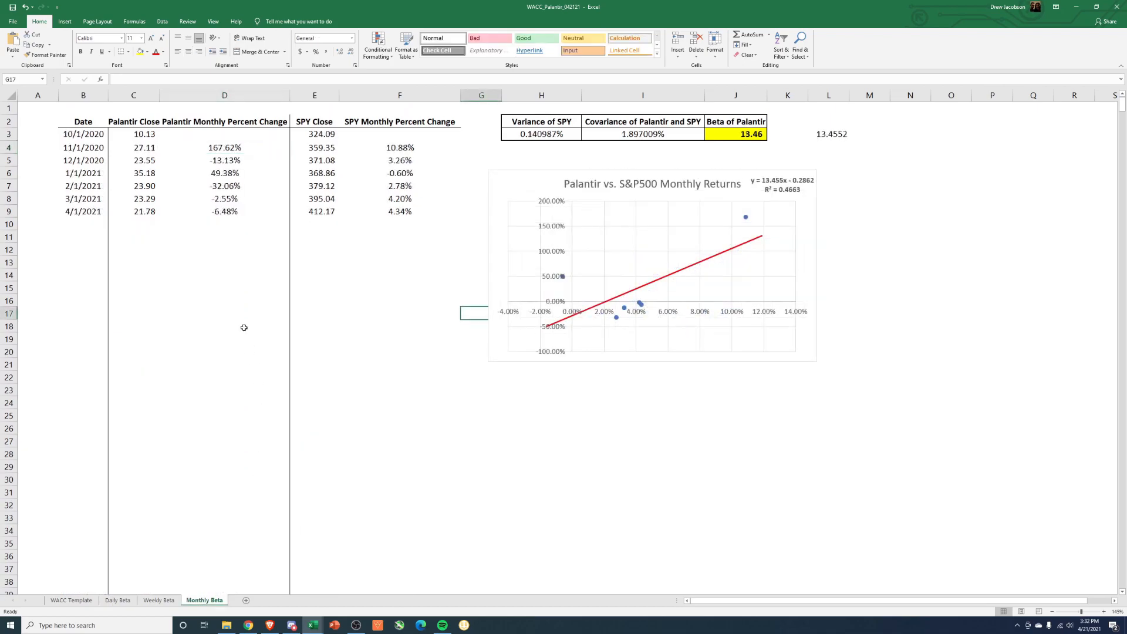
pyautogui.moveTo(91, 134); pyautogui.dragTo(88, 211)
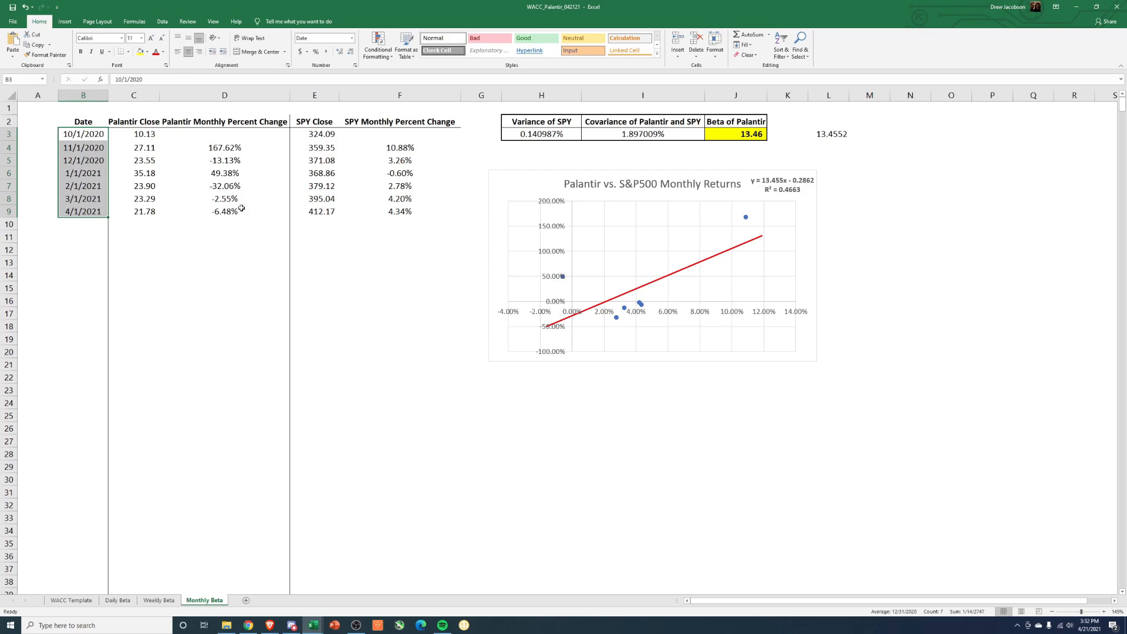
# Go through Palantir's monthly percent changes from 11/1/2020 to 4/1/2021 and highlight the whole range
pyautogui.click(225, 148)
pyautogui.press('Down')
pyautogui.press('Down')
pyautogui.press('Down')
pyautogui.press('Down')
pyautogui.press('Down')
pyautogui.moveTo(237, 148); pyautogui.dragTo(233, 213)
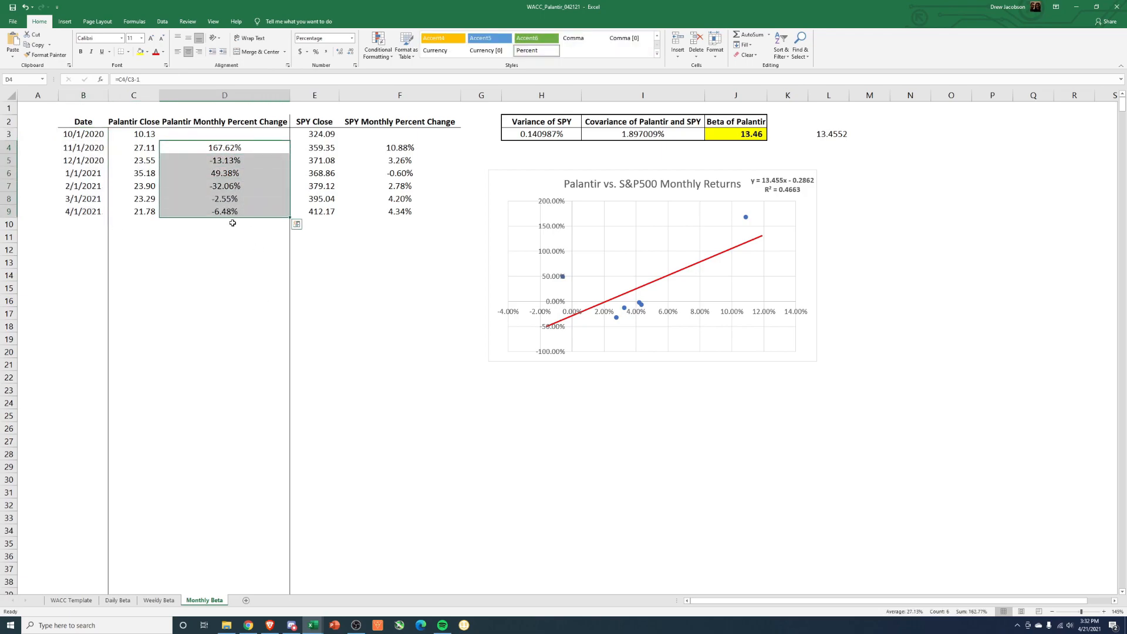
# Examine Palantir's monthly percent changes one by one from 11/1/2020, finishing with the March and April 2021 pair
pyautogui.click(236, 150)
pyautogui.click(236, 160)
pyautogui.click(232, 175)
pyautogui.click(232, 187)
pyautogui.moveTo(228, 197); pyautogui.dragTo(228, 214)
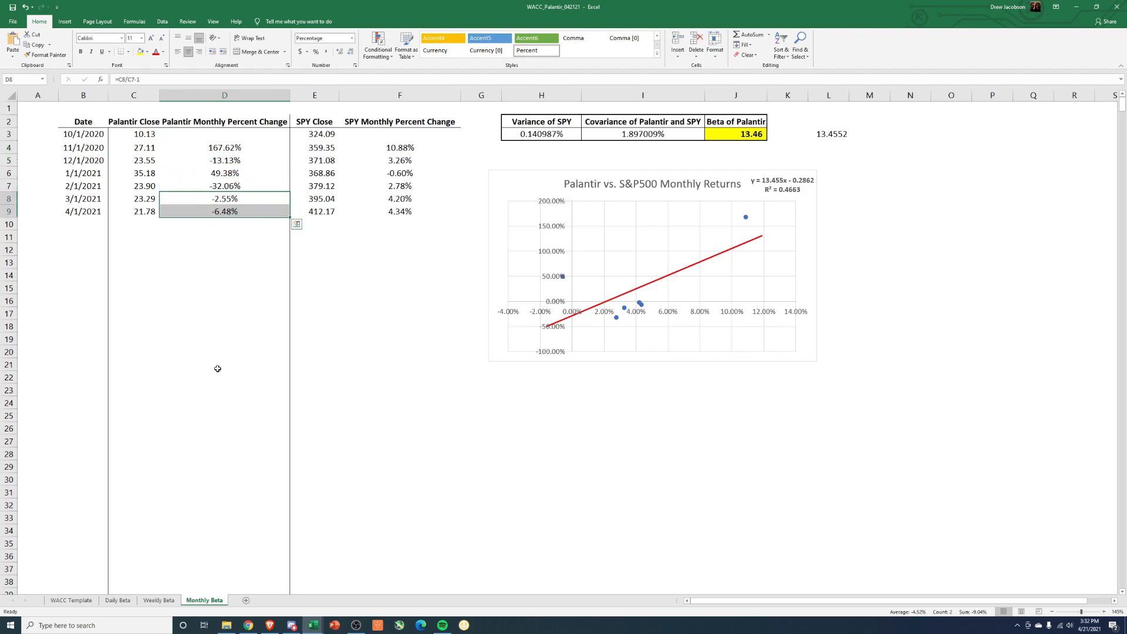
pyautogui.click(345, 338)
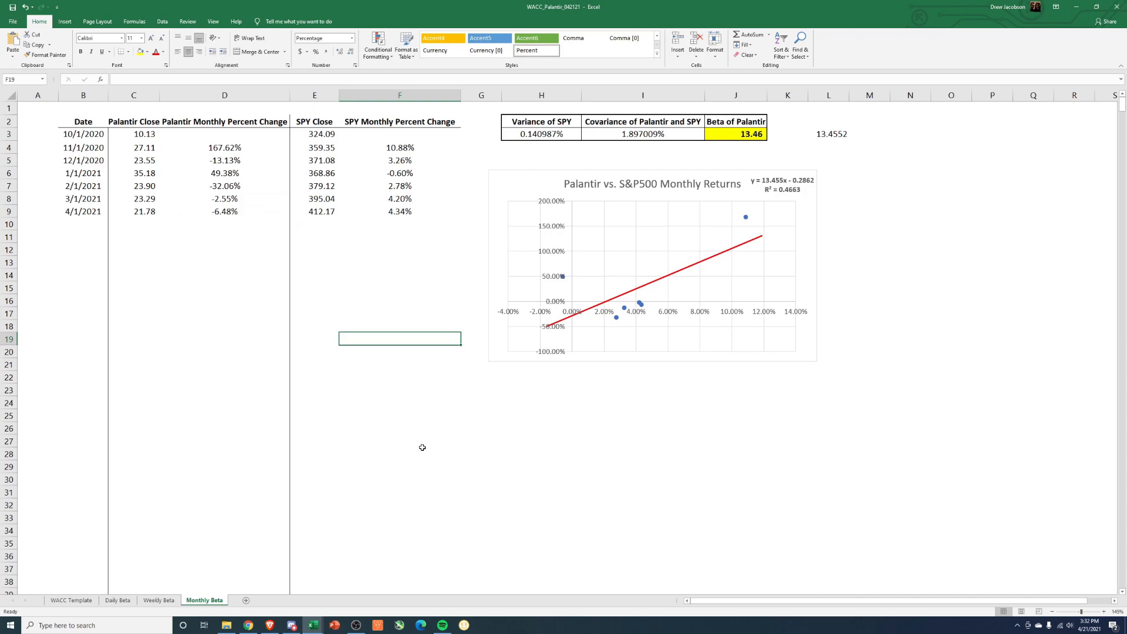
# Check the monthly Beta of Palantir formula and highlight the dates it is based on
pyautogui.click(757, 134)
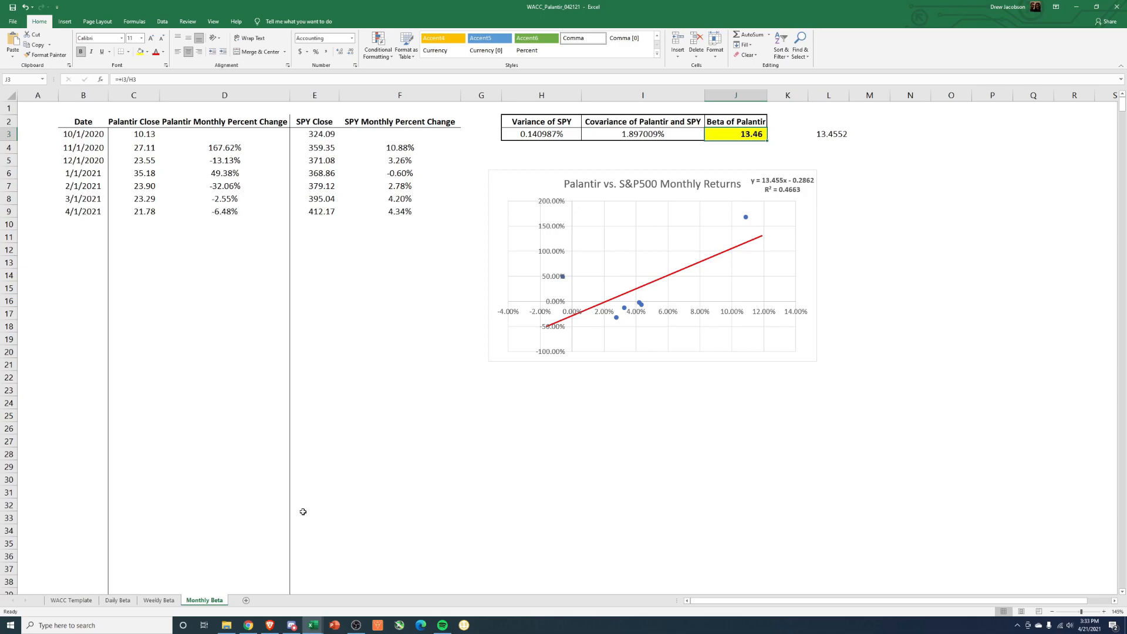
pyautogui.moveTo(90, 135); pyautogui.dragTo(98, 209)
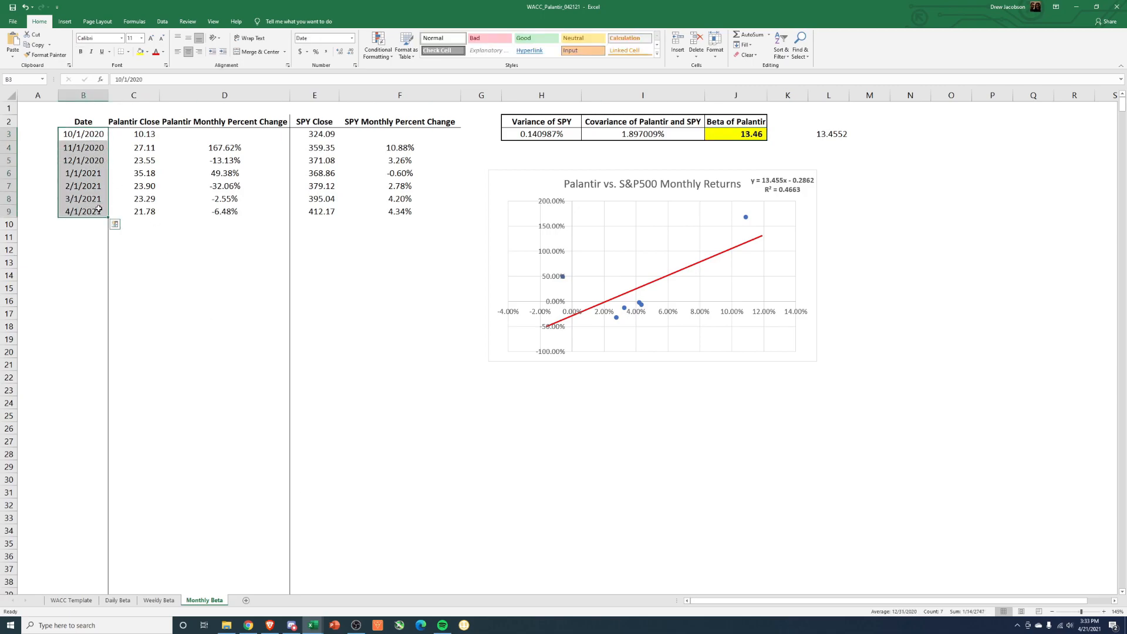
pyautogui.click(407, 362)
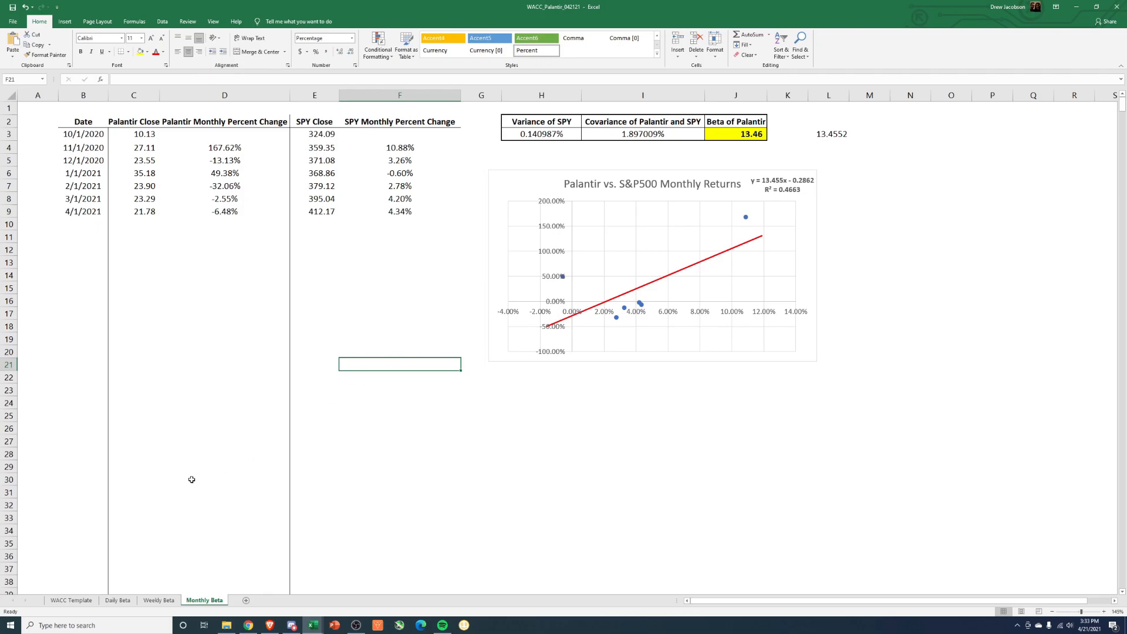
# Return to the WACC Template sheet and compare the weekly, daily and monthly WACC formulas
pyautogui.click(71, 600)
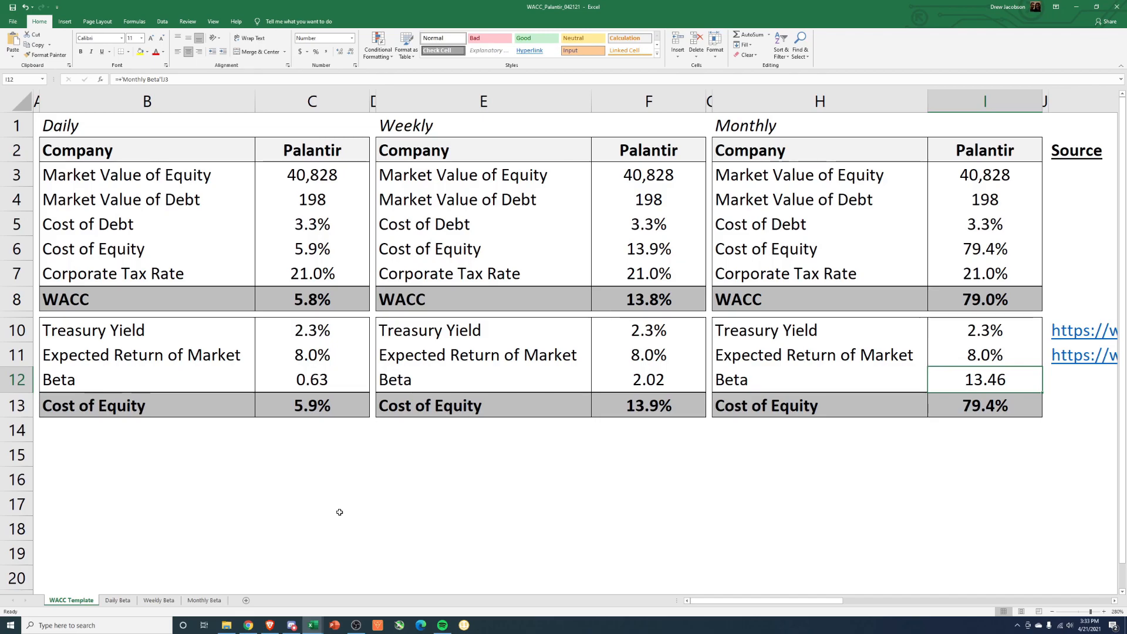
pyautogui.click(340, 508)
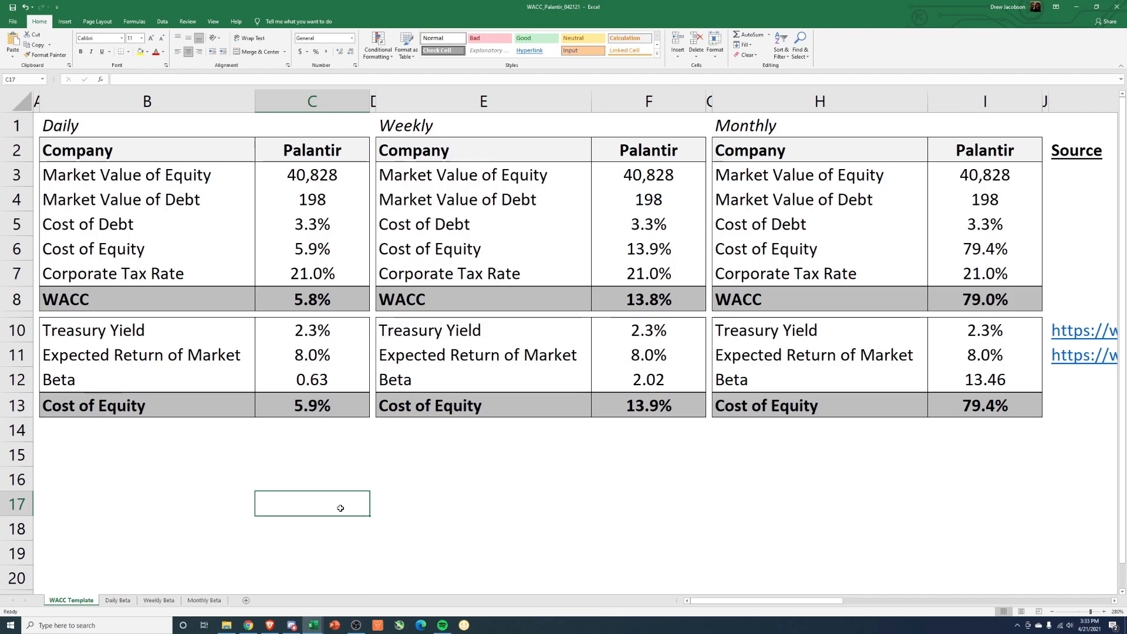
pyautogui.click(640, 306)
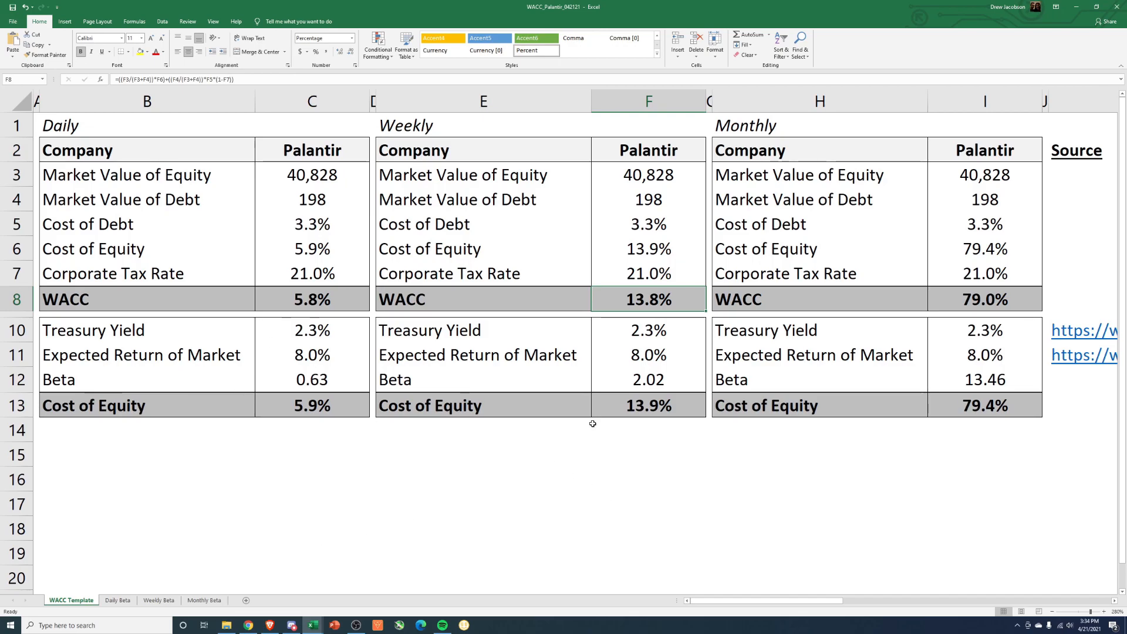
pyautogui.click(311, 304)
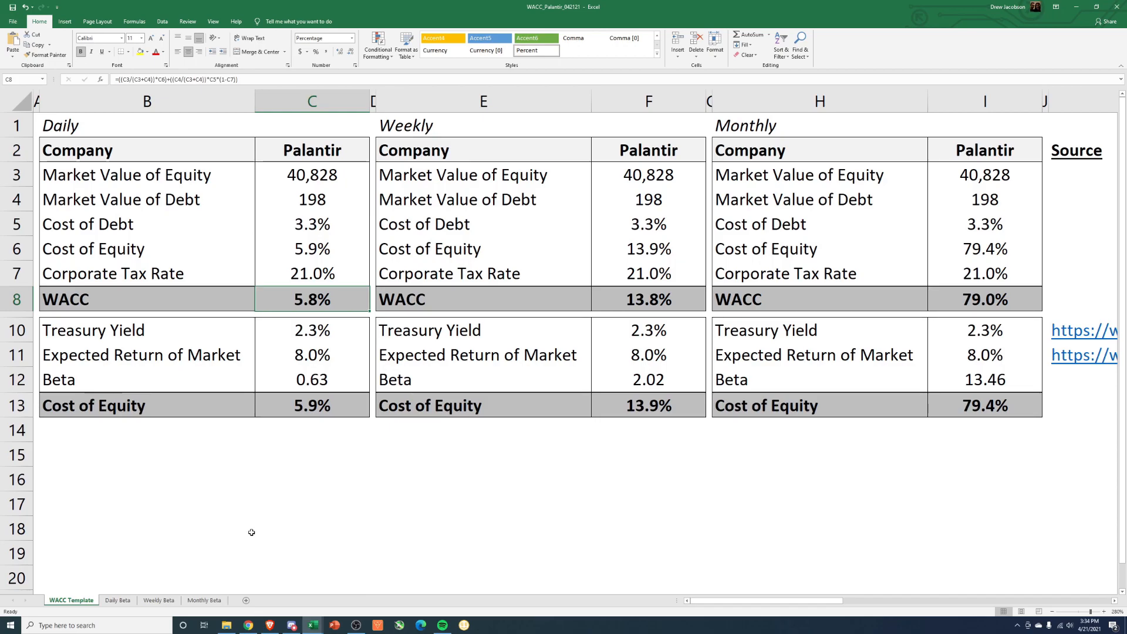
pyautogui.click(251, 534)
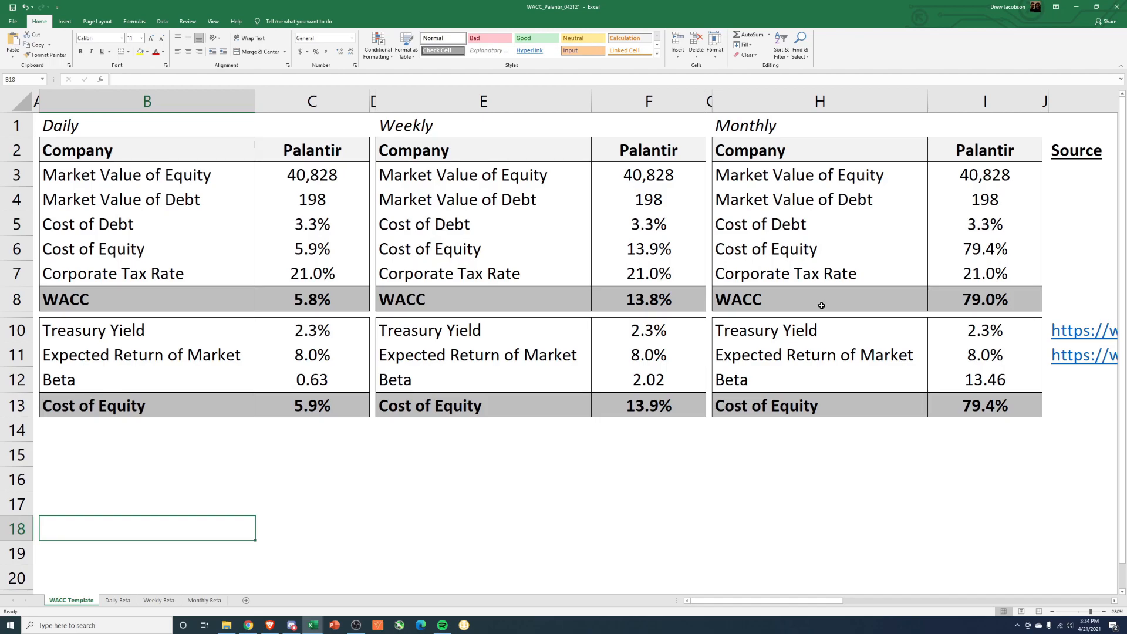
pyautogui.click(973, 300)
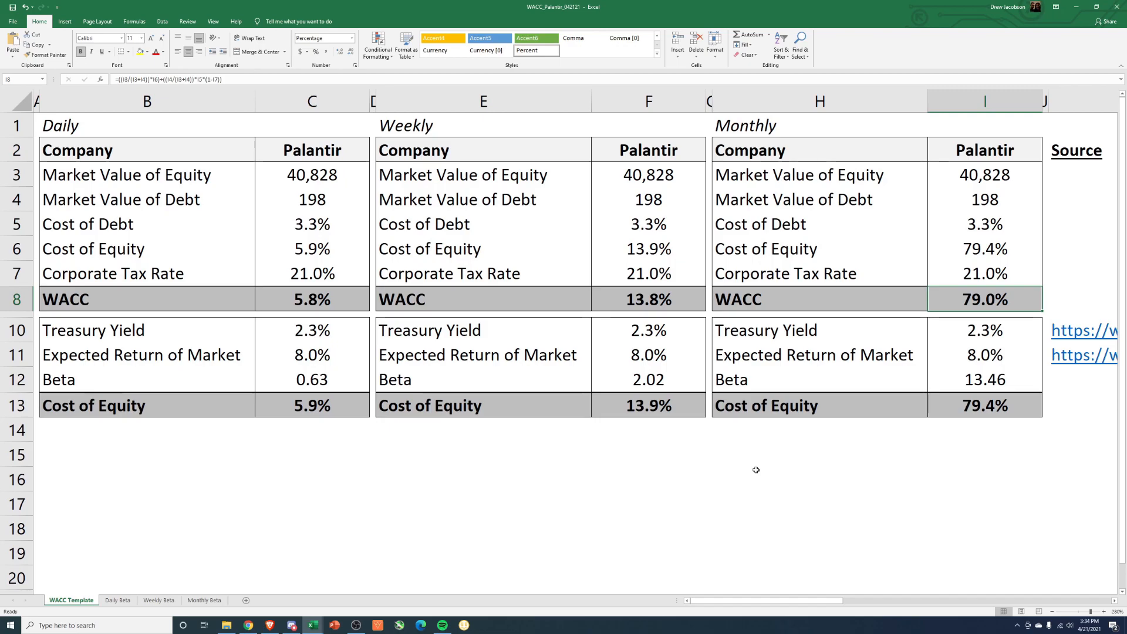
pyautogui.click(881, 483)
# Review the weekly WACC, its inputs from Market Value of Equity to Corporate Tax Rate, and the weekly Cost of Equity formula
pyautogui.click(646, 303)
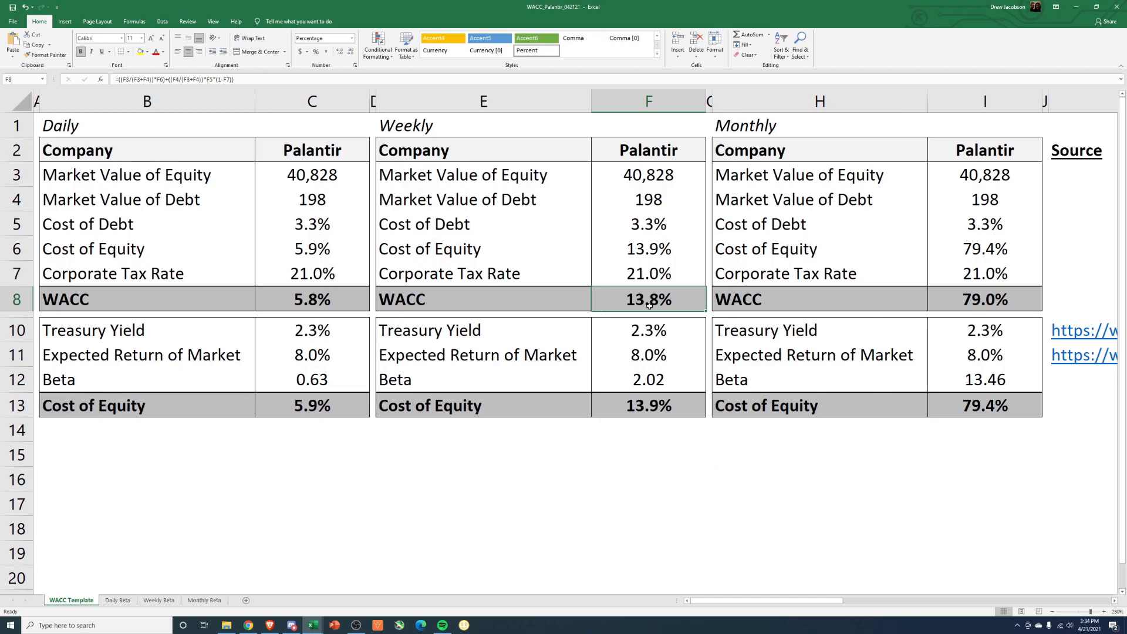
pyautogui.moveTo(646, 174); pyautogui.dragTo(647, 276)
pyautogui.click(647, 404)
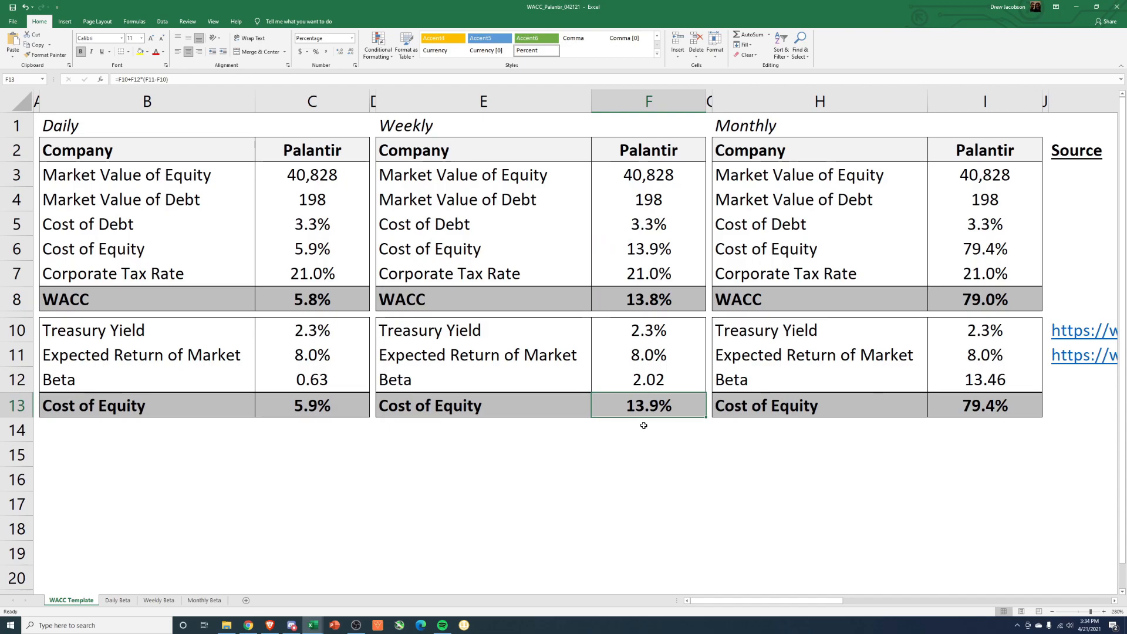
pyautogui.click(559, 465)
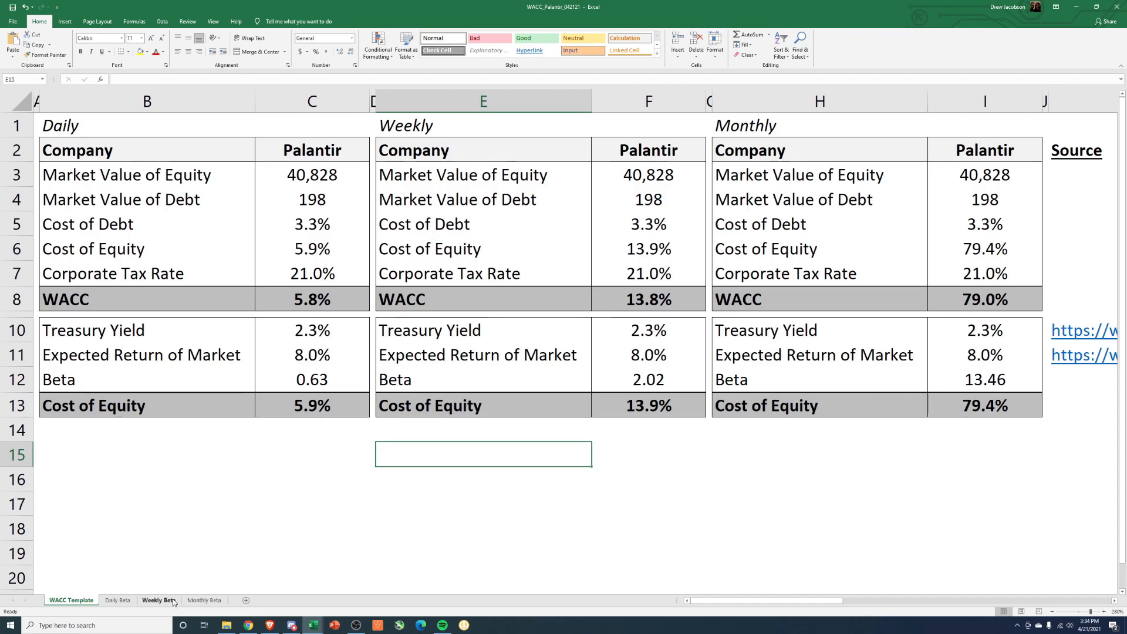
# Look through the Daily Beta, Weekly Beta and Monthly Beta sheets in turn, and return to the WACC Template sheet
pyautogui.click(118, 600)
pyautogui.click(616, 458)
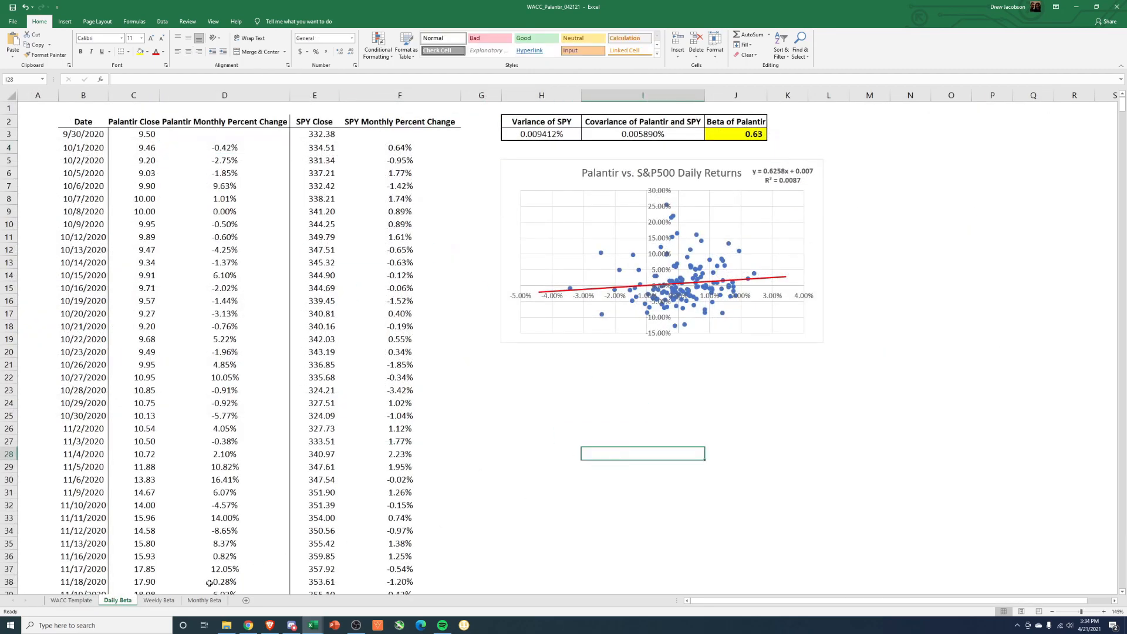
pyautogui.click(159, 601)
pyautogui.click(204, 600)
pyautogui.click(71, 600)
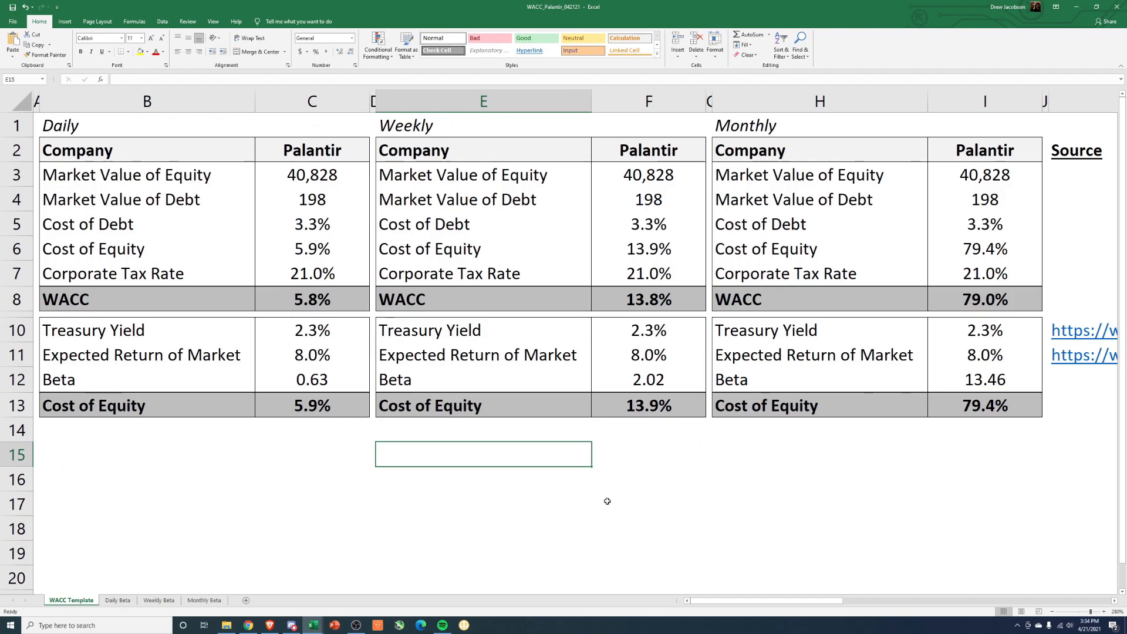
# Compare the Cost of Equity formulas across the daily, weekly and monthly tables
pyautogui.click(332, 405)
pyautogui.click(695, 406)
pyautogui.click(1006, 410)
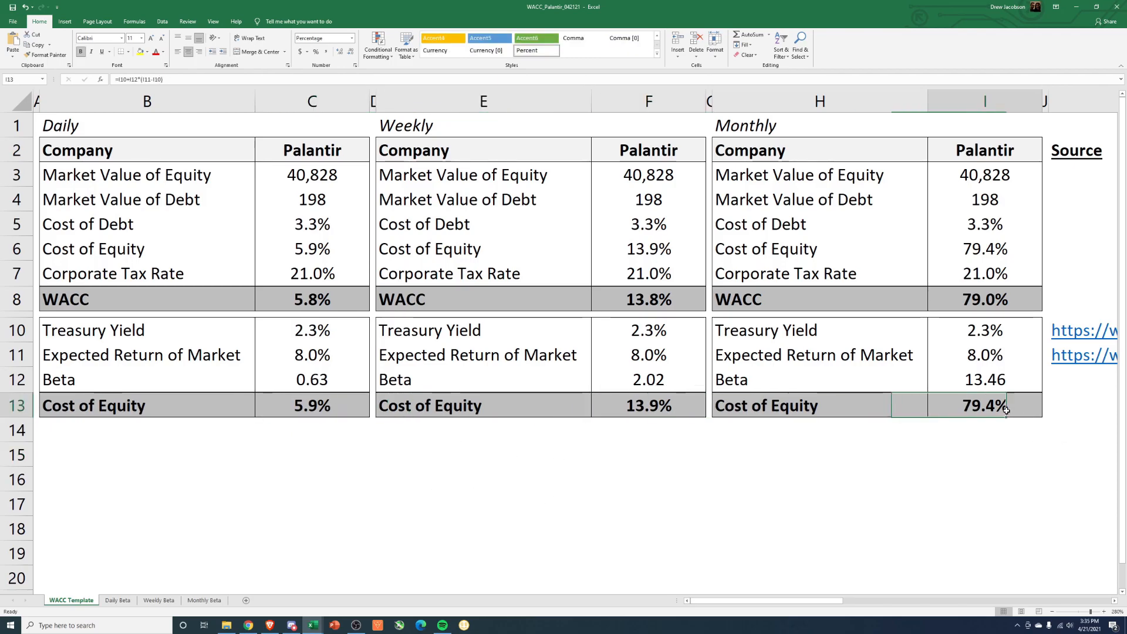
# Inspect the weekly Treasury Yield and highlight the weekly Beta row
pyautogui.click(654, 330)
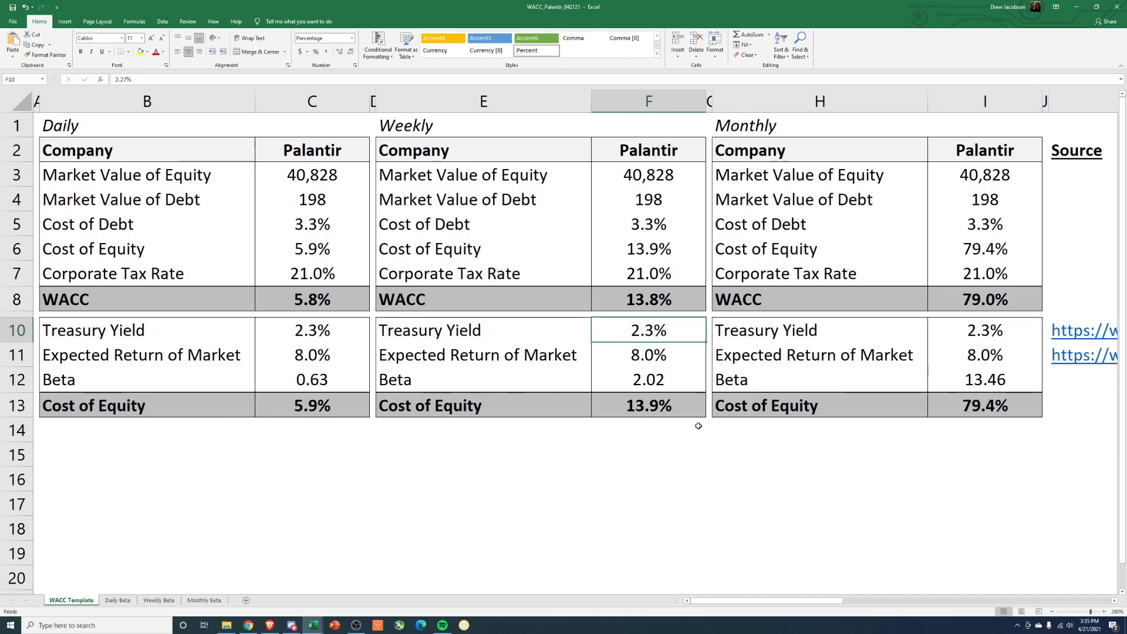
pyautogui.click(658, 385)
pyautogui.moveTo(397, 390); pyautogui.dragTo(610, 384)
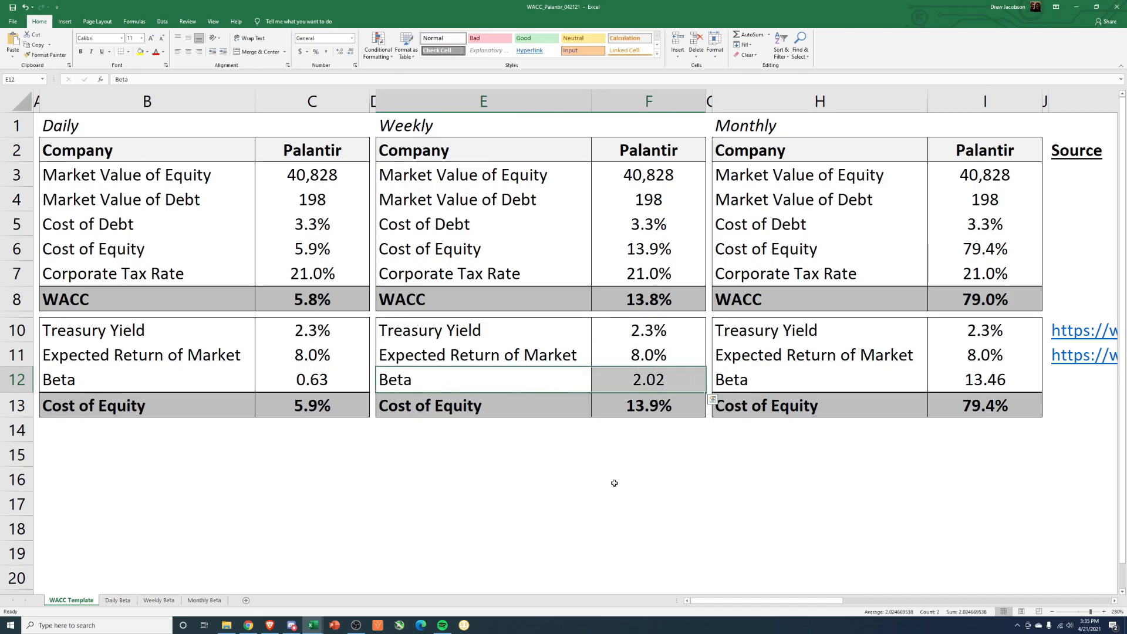
pyautogui.click(614, 482)
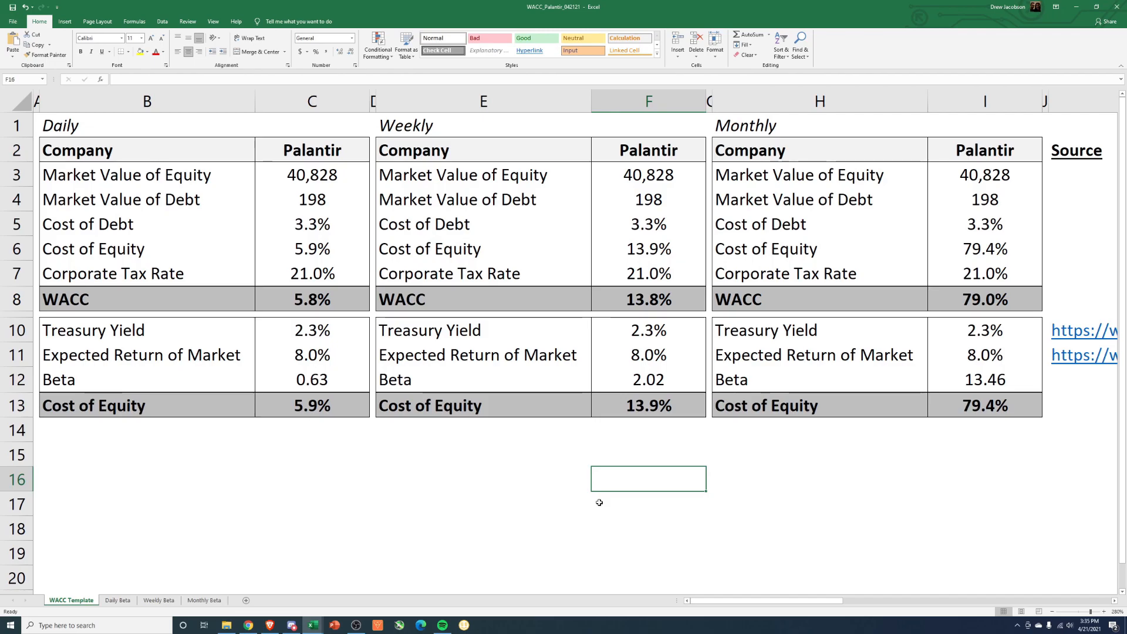
# Examine the weekly Cost of Equity row and its formula
pyautogui.click(544, 411)
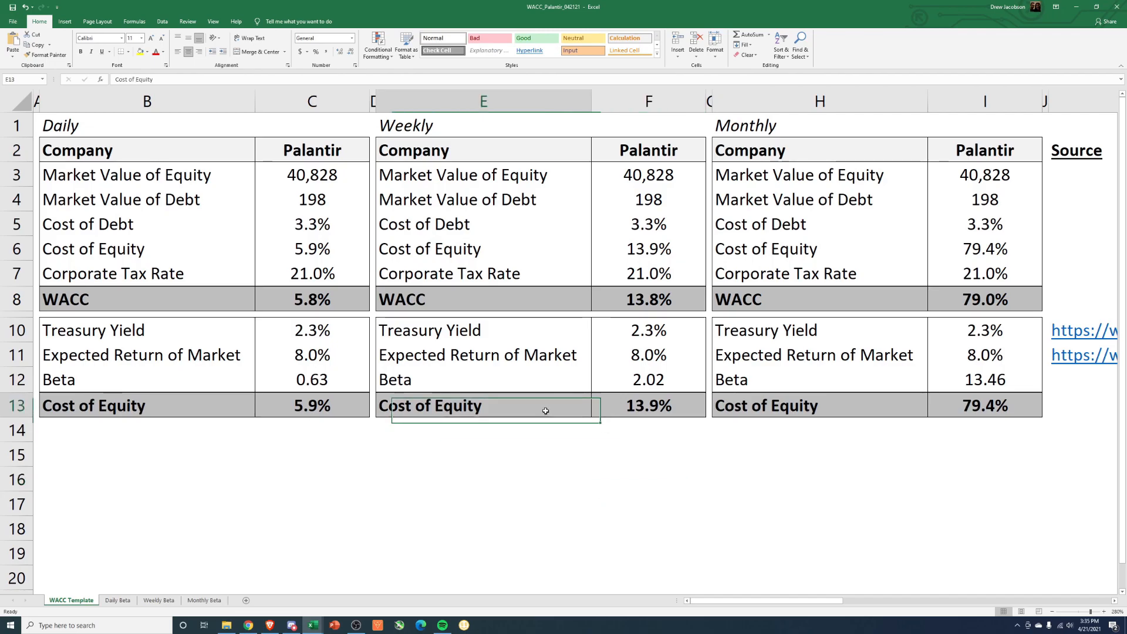
pyautogui.click(598, 412)
pyautogui.click(562, 451)
pyautogui.click(561, 405)
pyautogui.click(640, 404)
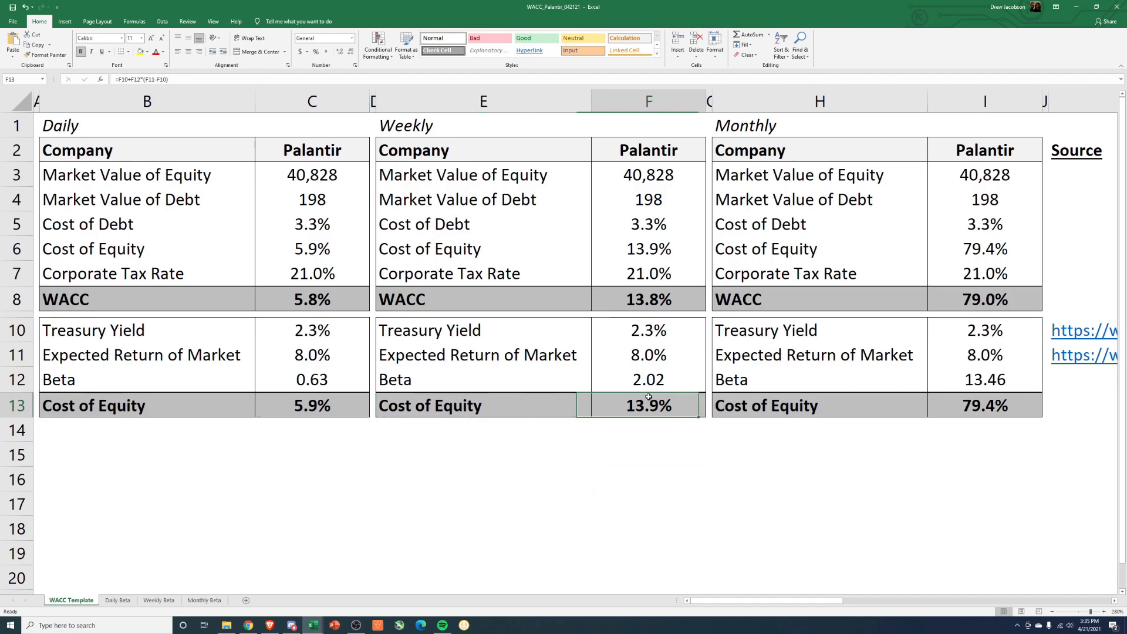
pyautogui.click(614, 476)
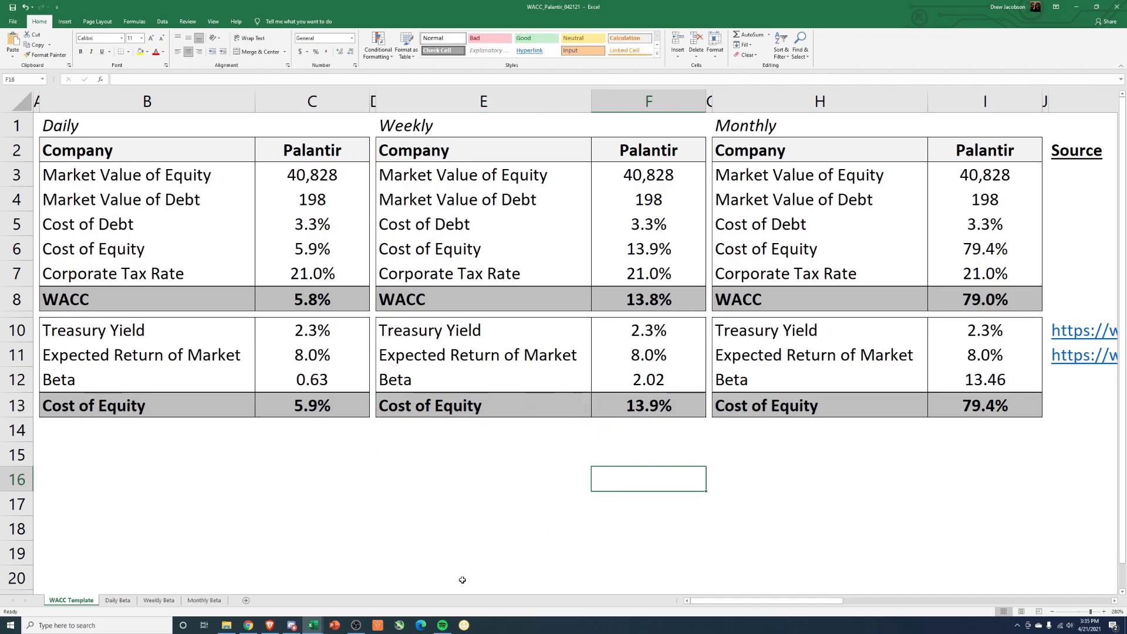
# Trace the weekly column from Cost of Equity up through Beta, market return and Treasury Yield to WACC
pyautogui.click(631, 405)
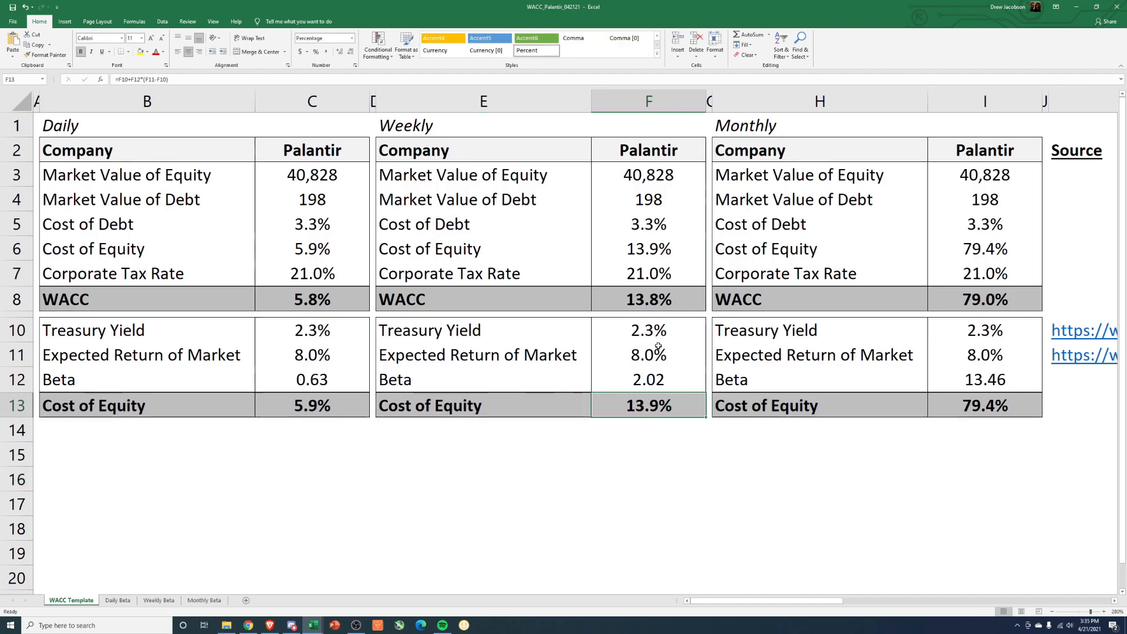
pyautogui.press('Up')
pyautogui.press('Up')
pyautogui.press('Up')
pyautogui.press('Up')
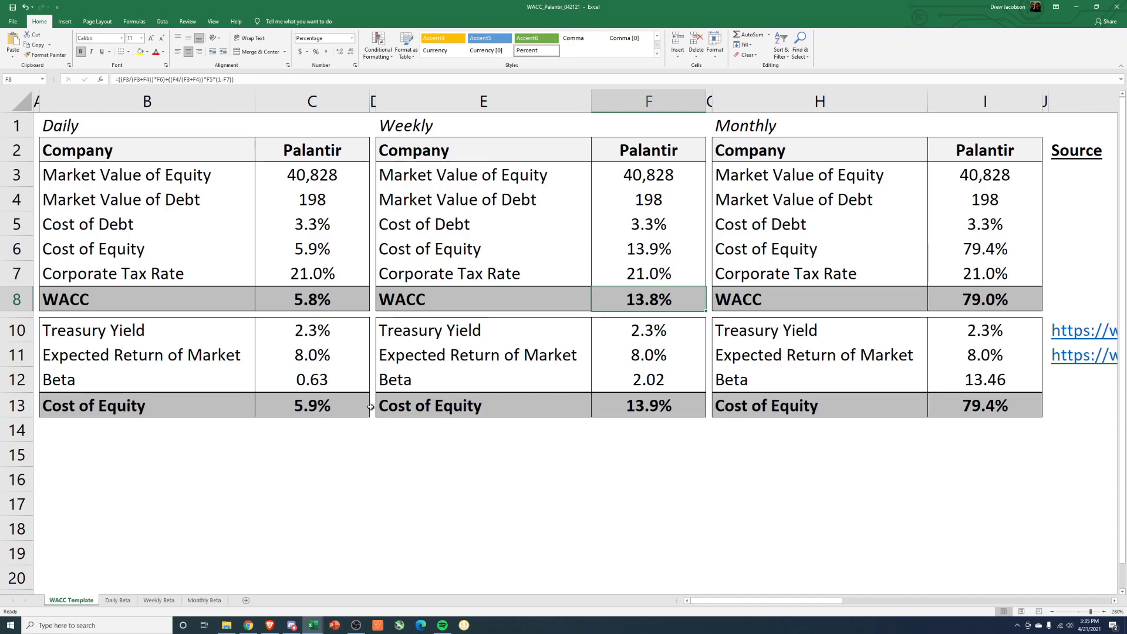
# Compare Palantir's WACC once more across the daily, weekly and monthly tables, in that order
pyautogui.click(309, 309)
pyautogui.click(649, 299)
pyautogui.click(975, 300)
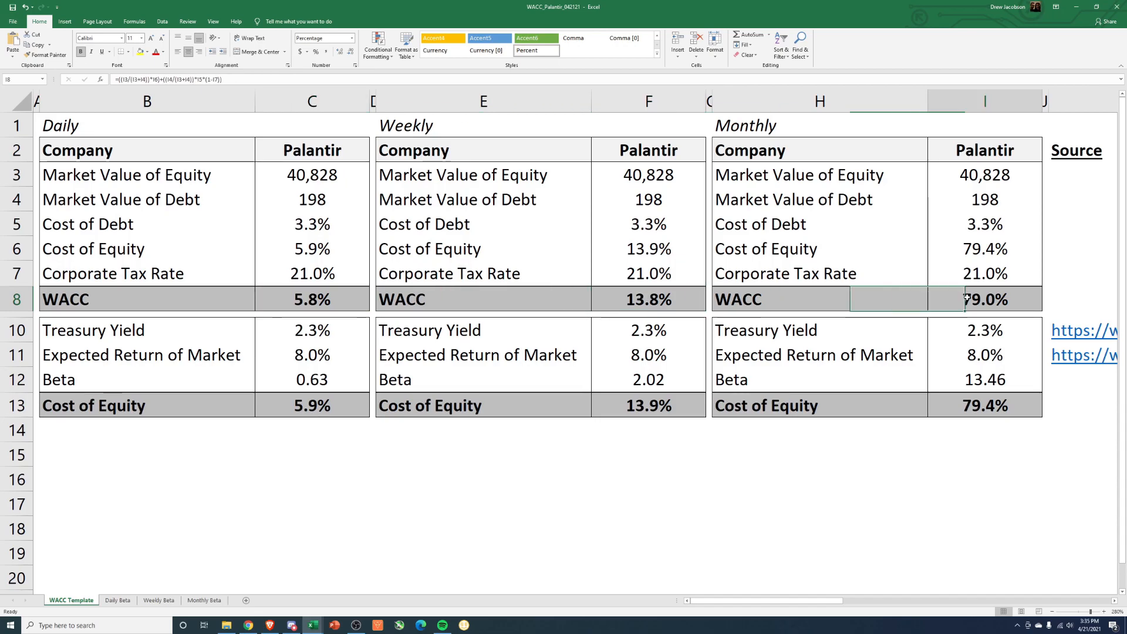